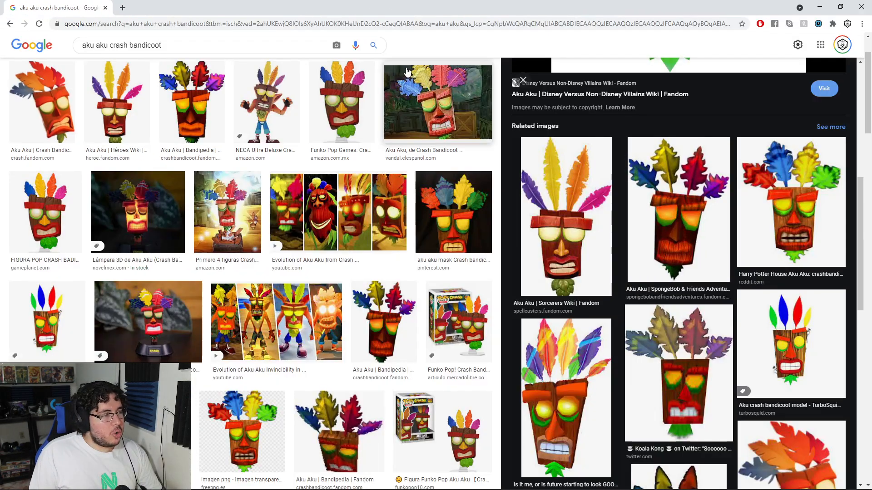
- Compare several Aku Aku reference images in the search results, viewing the mask's face, feathers and beard leaves enlarged
scroll(444, 237, "up", 3)
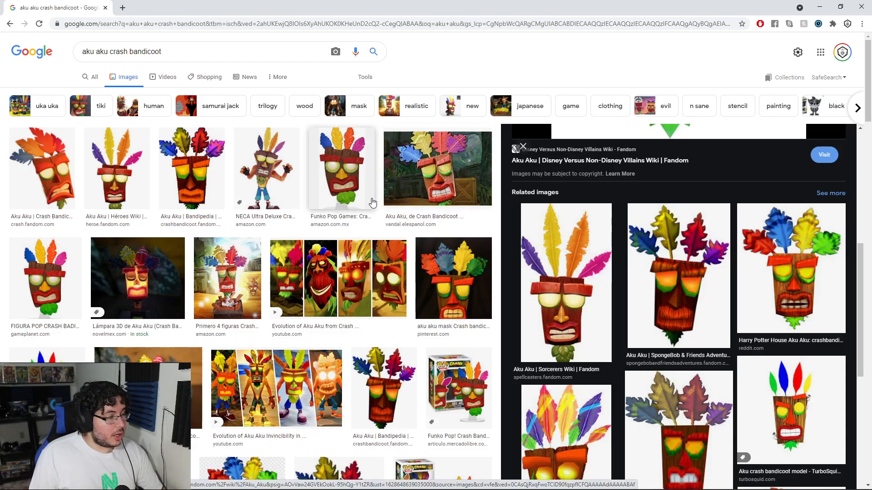
left_click(576, 245)
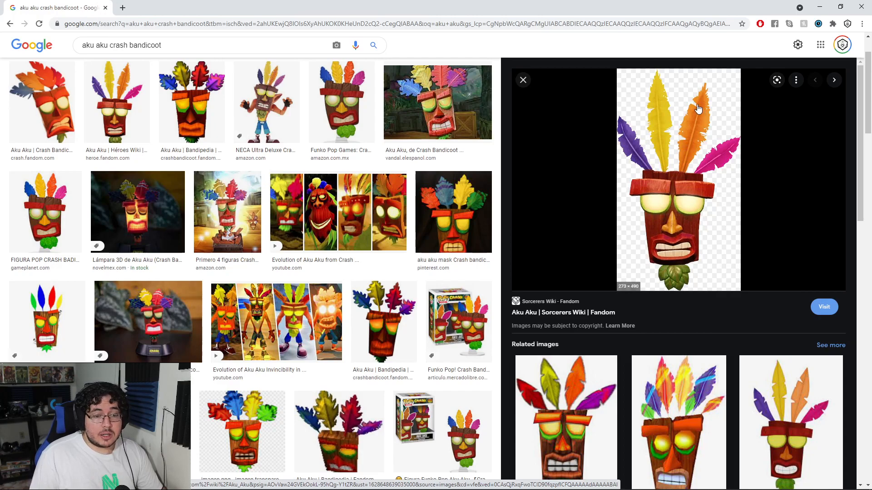
left_click(438, 130)
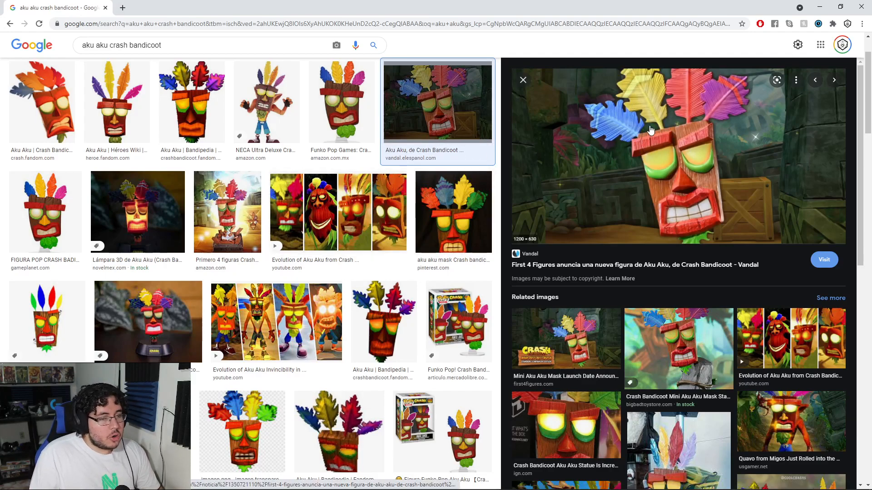
scroll(219, 150, "up", 2)
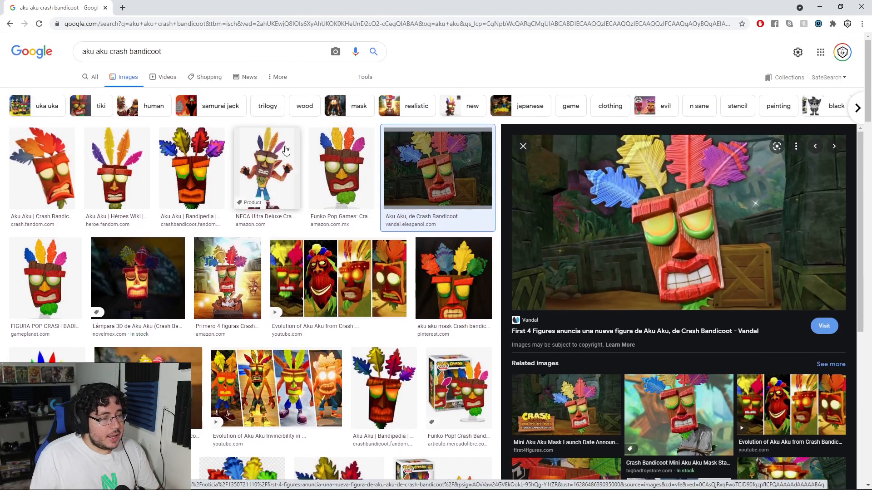
left_click(134, 188)
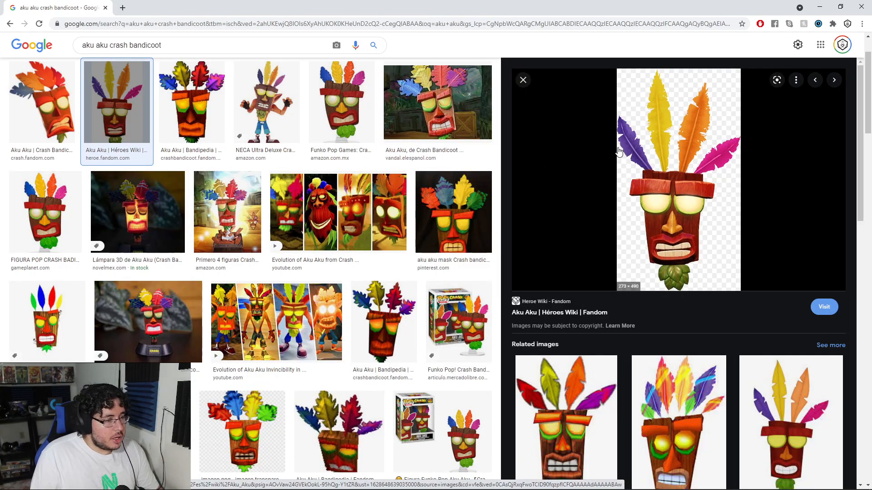
left_click(222, 215)
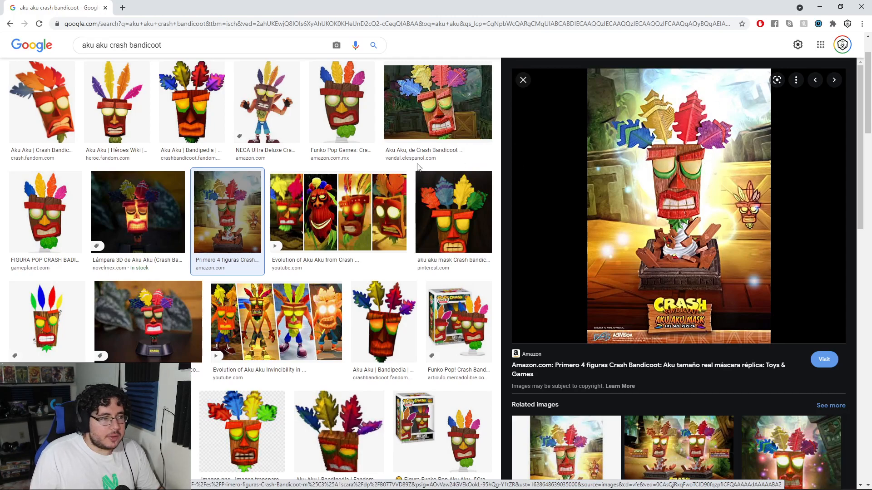
- Preview the Héroes Wiki image of the Aku Aku mask and start saving it to disk
left_click(116, 102)
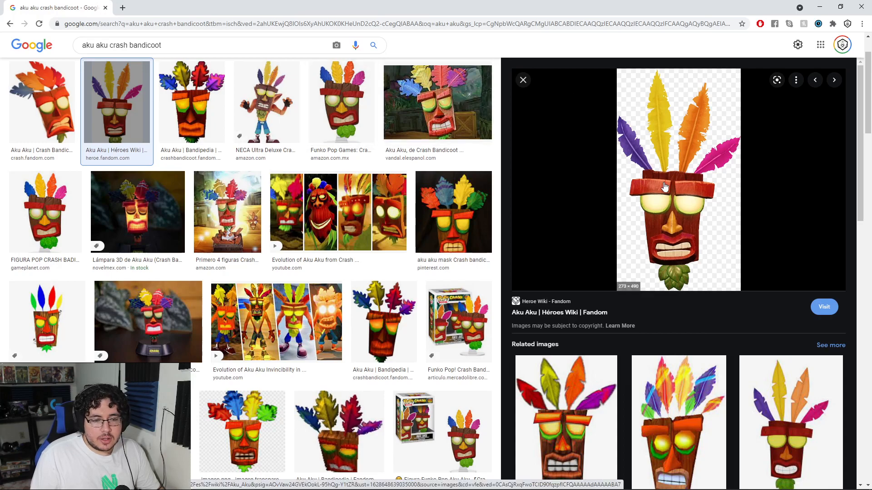
right_click(672, 162)
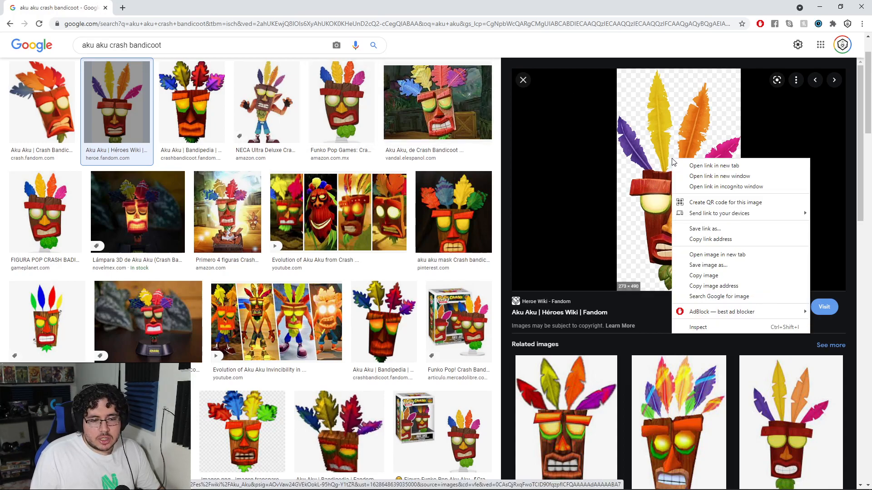
left_click(725, 266)
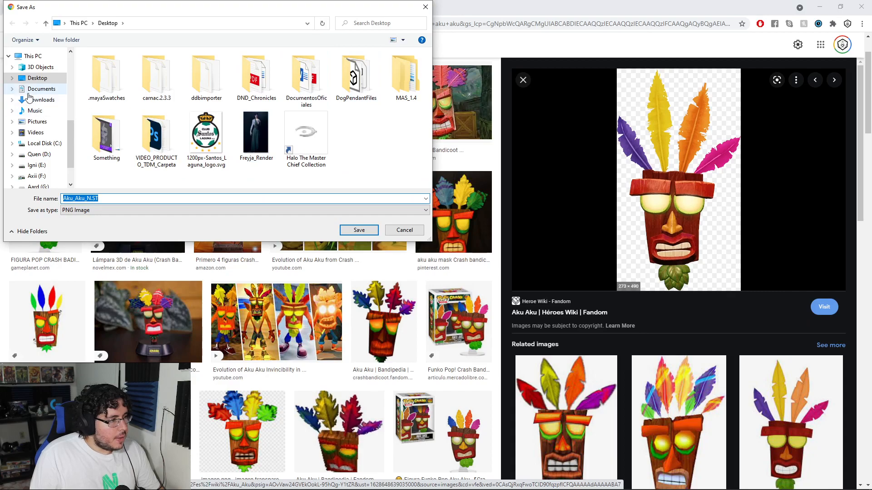
left_click(39, 166)
left_click(39, 176)
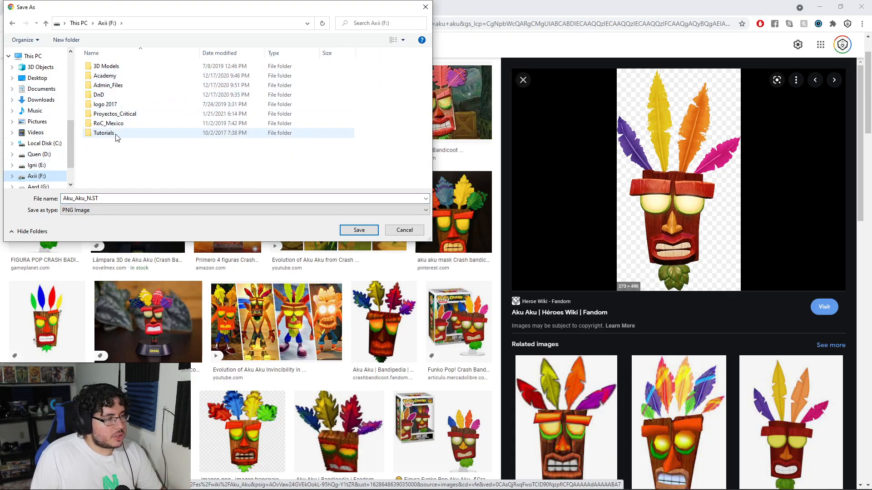
double_click(116, 114)
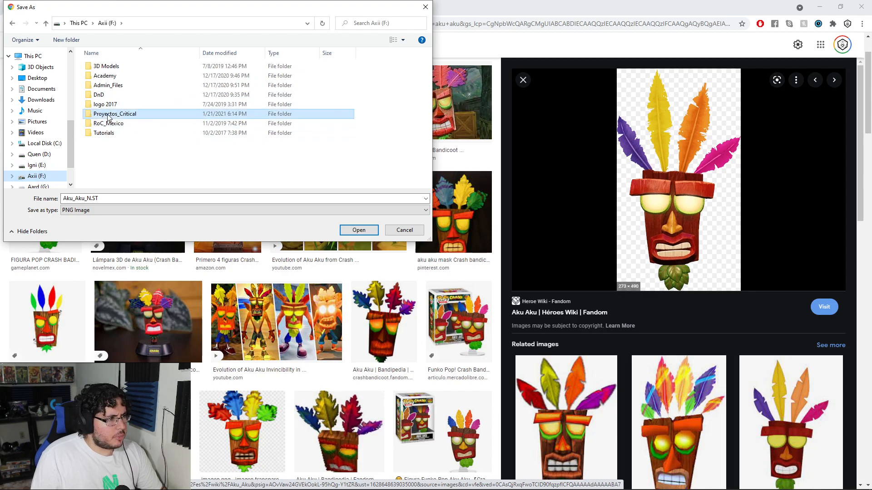
double_click(112, 98)
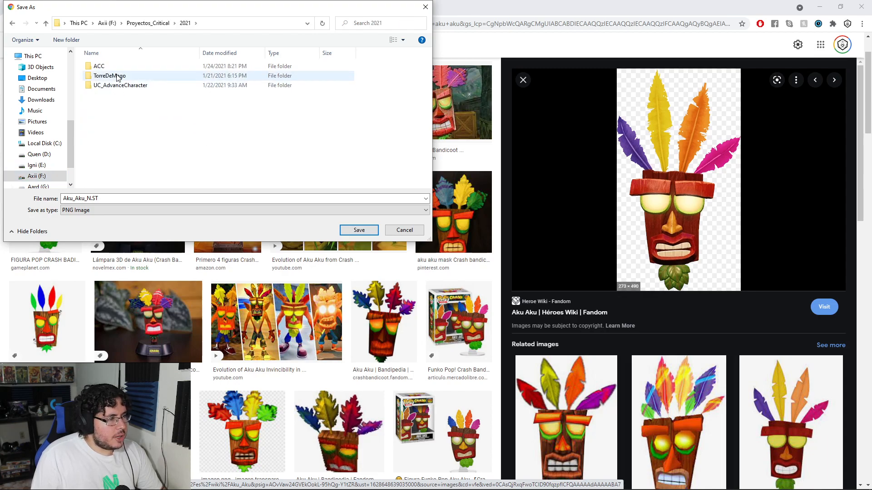
left_click(148, 23)
scroll(43, 175, "down", 1)
scroll(41, 137, "up", 5)
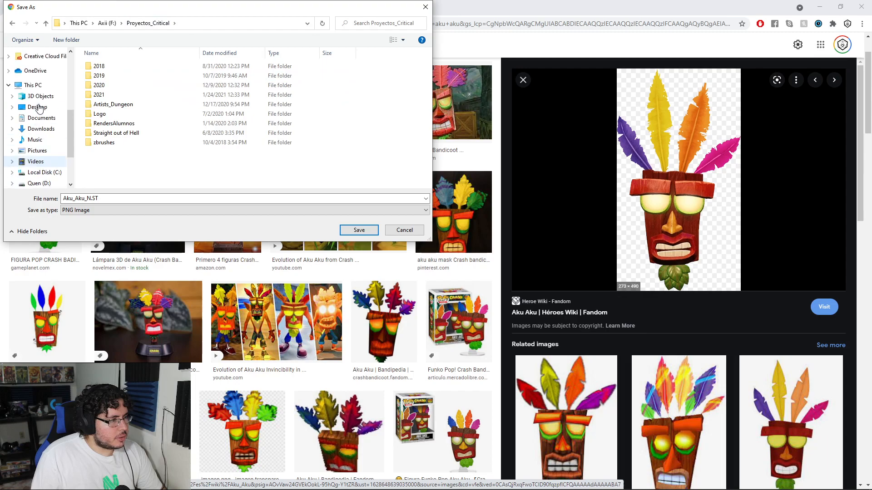
- Save the mask image as Aku_Aku_N.ST in the sourceimages folder of the Nextut_Live project under ProyectosCritical\2021
left_click(43, 74)
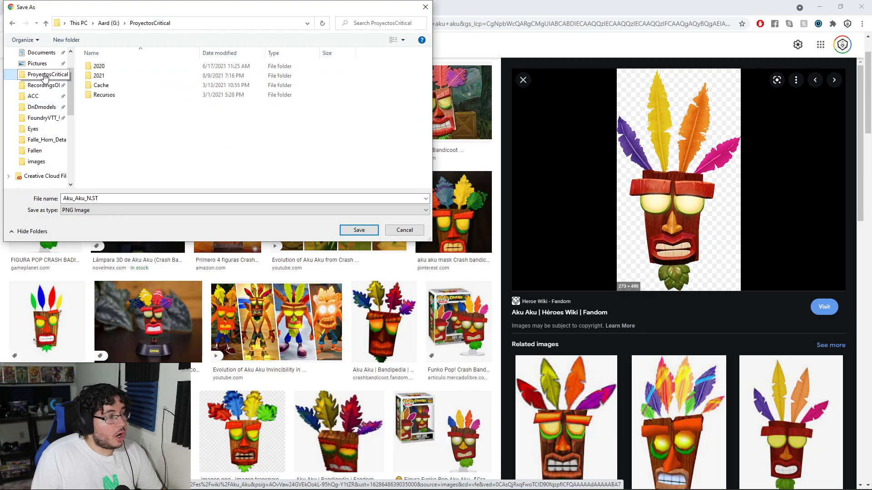
double_click(111, 75)
scroll(129, 155, "down", 1)
scroll(129, 155, "down", 3)
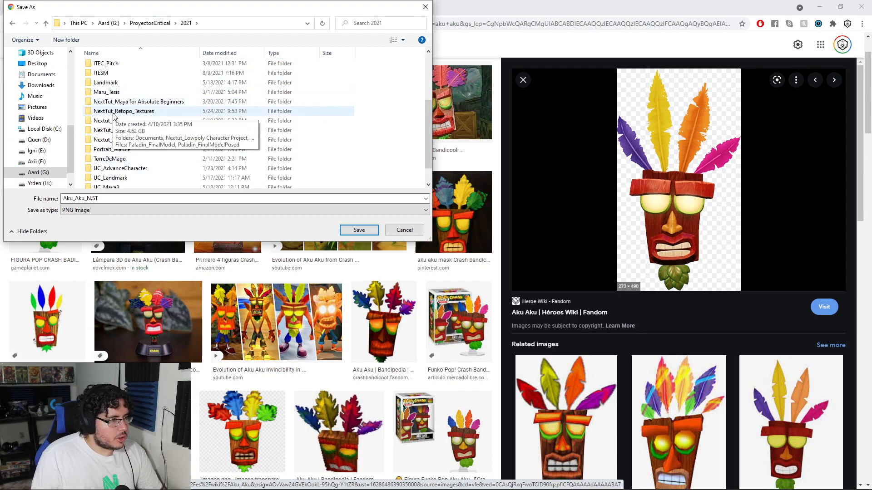
double_click(109, 105)
scroll(127, 173, "down", 1)
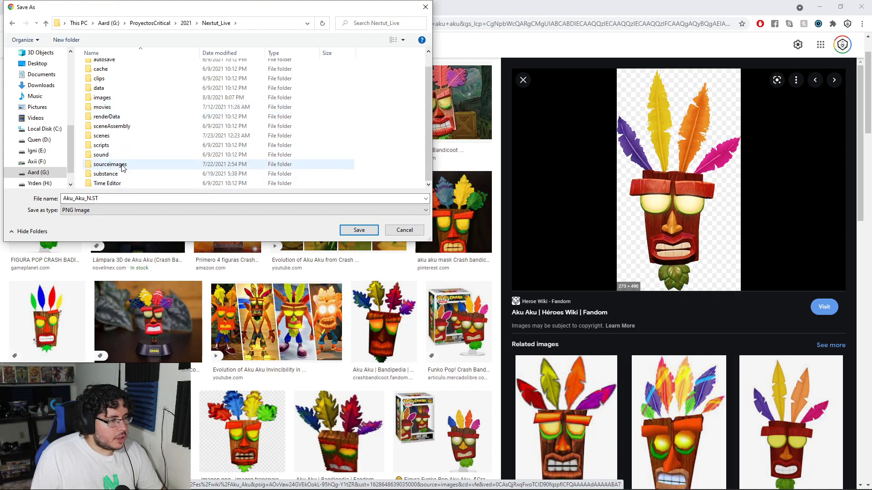
double_click(112, 167)
left_click(359, 230)
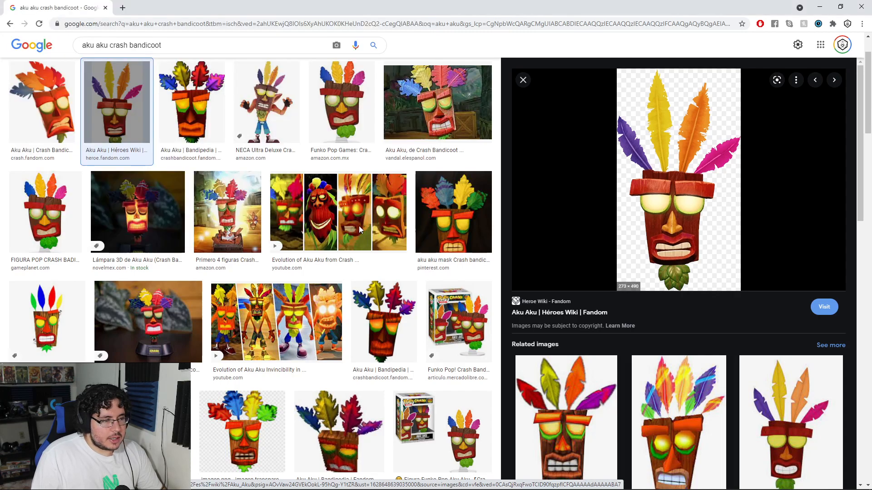
- Switch to Maya and show the empty scene in the front view
key("alt+Tab")
key("space")
left_click_drag(525, 216, 529, 241)
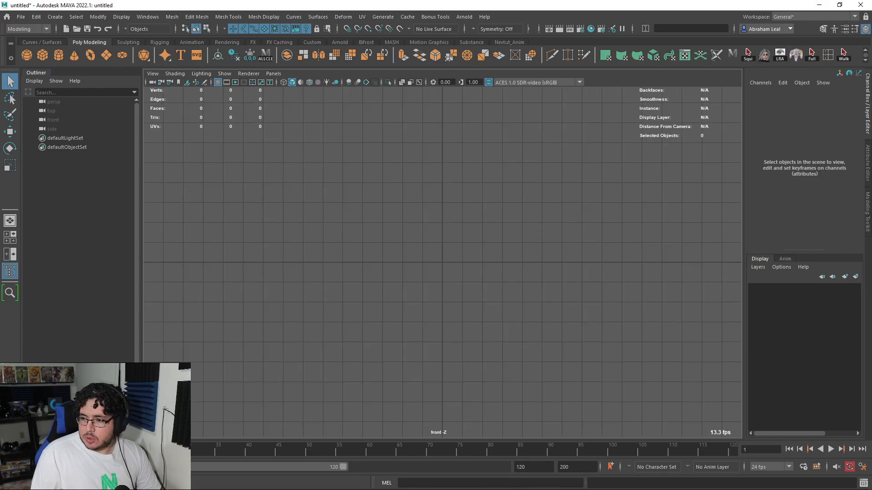
left_click(495, 241)
middle_click_drag(434, 246, 446, 255, "alt")
right_click_drag(446, 254, 408, 258, "alt")
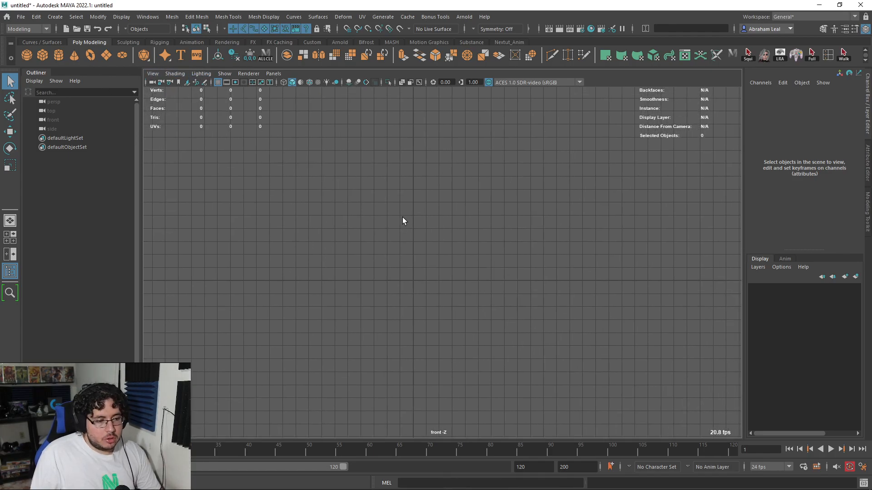
key("space")
left_click(403, 217)
left_click_drag(404, 221, 402, 243)
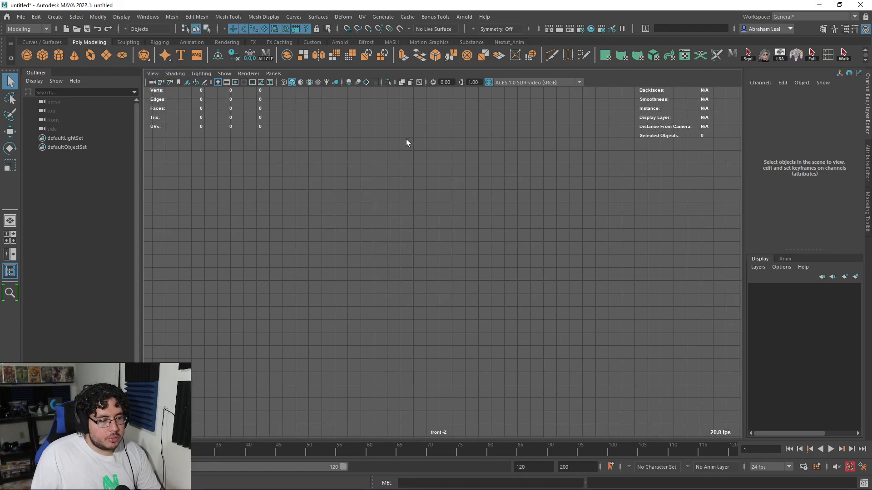
- Start importing an image plane into the front view and set the project to the 2021 folder's Nextut_Live
left_click(152, 74)
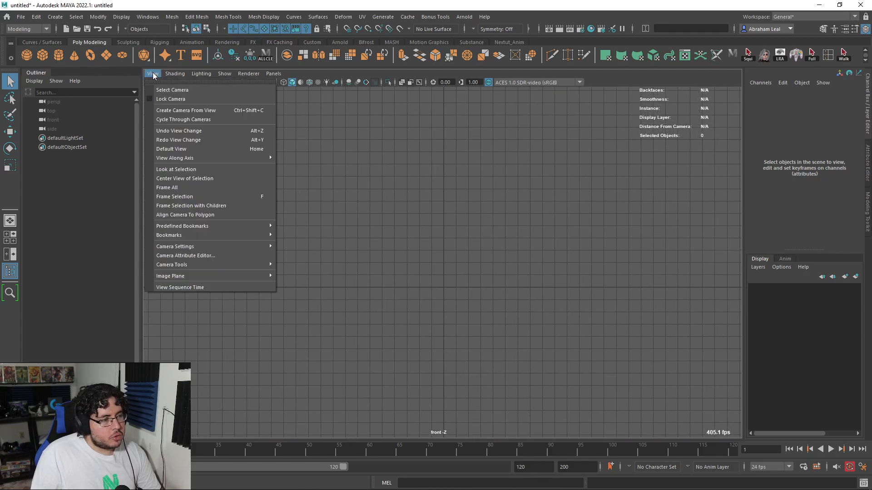
mouse_move(189, 276)
left_click(339, 281)
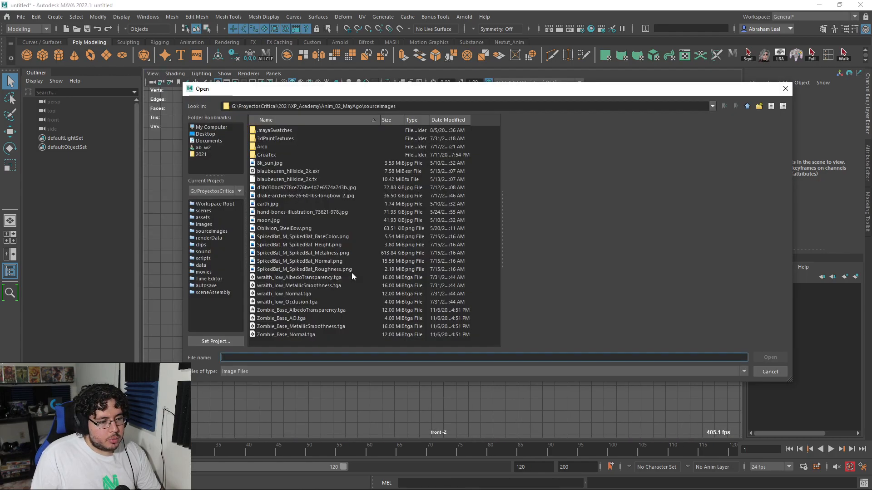
left_click(216, 342)
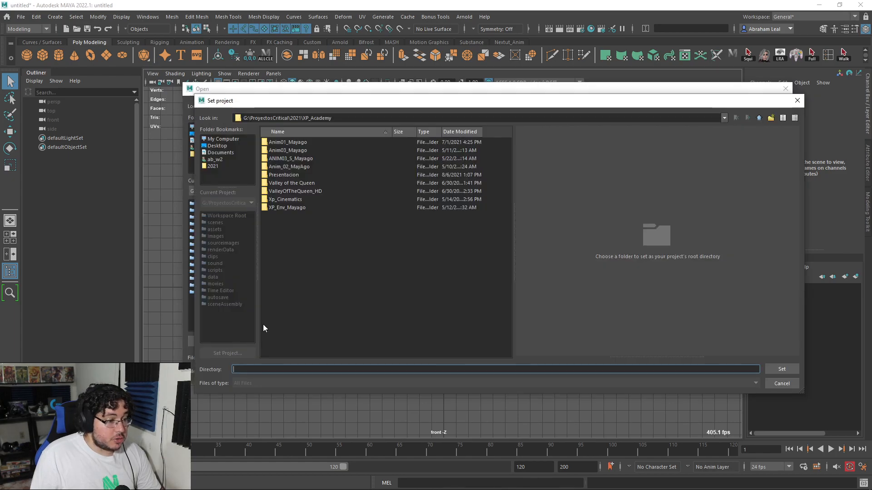
left_click(758, 118)
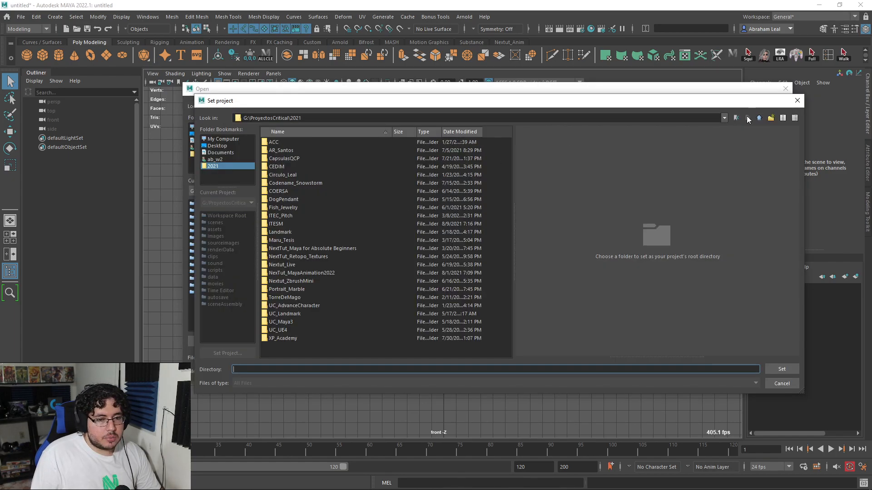
left_click(285, 266)
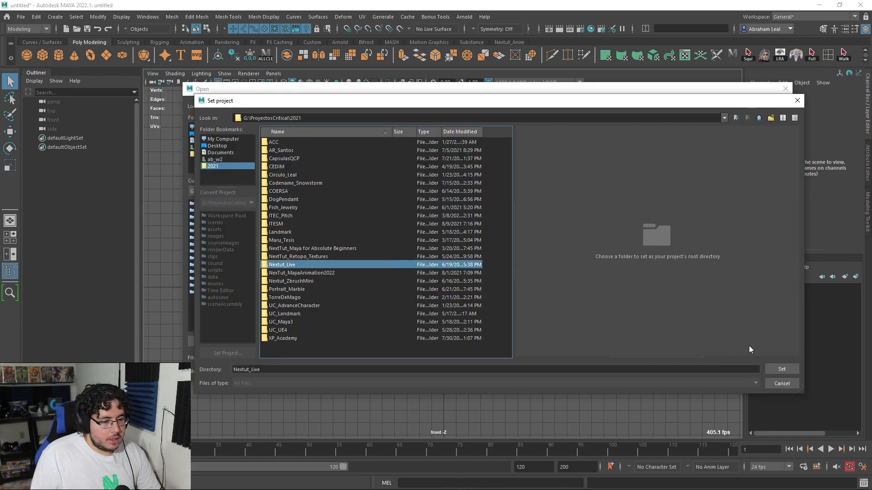
left_click(767, 366)
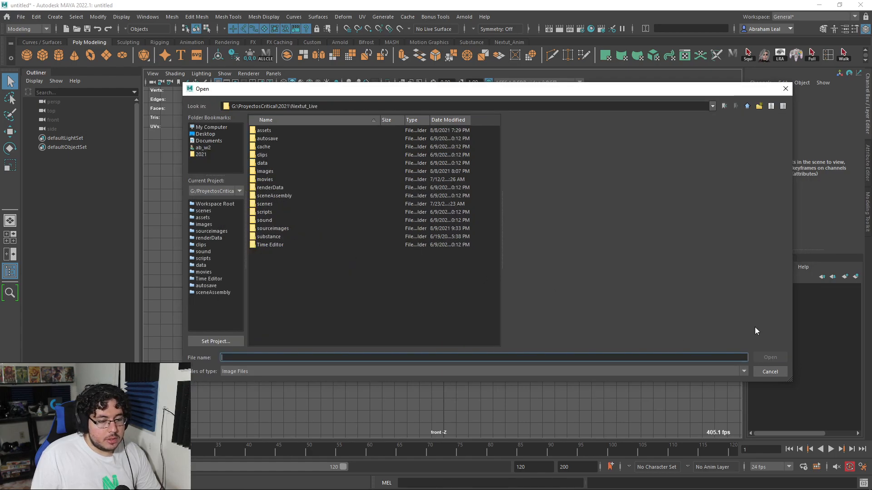
- Load Aku_Aku_N.ST.png from sourceimages as the image plane and scale it uniformly to about 13.3
double_click(272, 229)
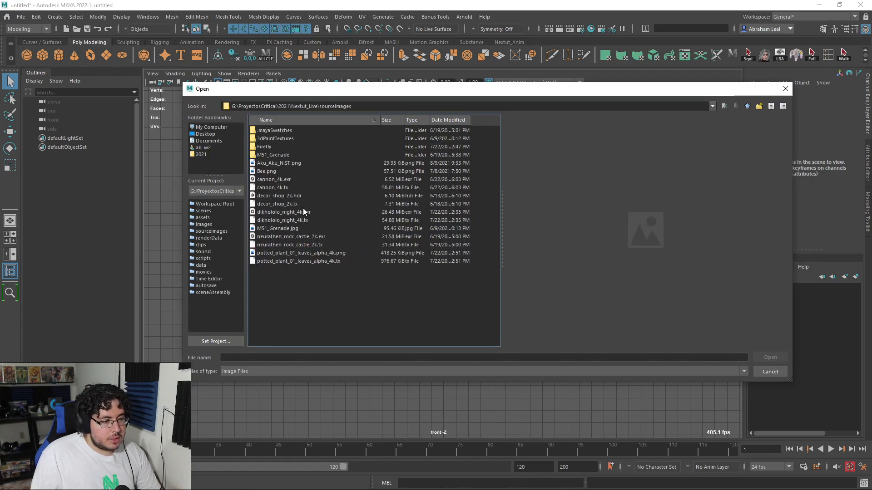
double_click(277, 163)
left_click(440, 289)
key("r")
left_click_drag(444, 287, 534, 264)
- Move the image plane to about X 1.98, Y 33.68, centring the mask's nose on the vertical grid axis, and deselect it
right_click_drag(532, 234, 481, 251, "alt")
key("w")
middle_click_drag(482, 250, 451, 158)
right_click_drag(435, 258, 468, 201, "alt")
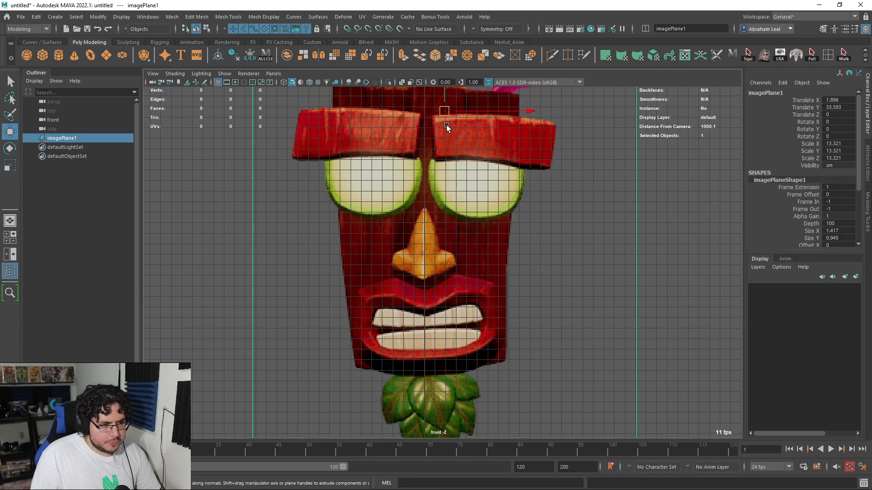
left_click_drag(446, 116, 447, 116)
middle_click_drag(447, 115, 445, 229, "alt")
right_click_drag(446, 229, 429, 235, "alt")
middle_click_drag(429, 236, 438, 215, "alt")
mouse_move(439, 215)
right_mouse_down("alt")
mouse_move(461, 235)
mouse_move(450, 263)
mouse_move(466, 251)
mouse_move(453, 216)
right_mouse_up("alt")
middle_click_drag(454, 216, 452, 249, "alt")
scroll(571, 238, "up", 2)
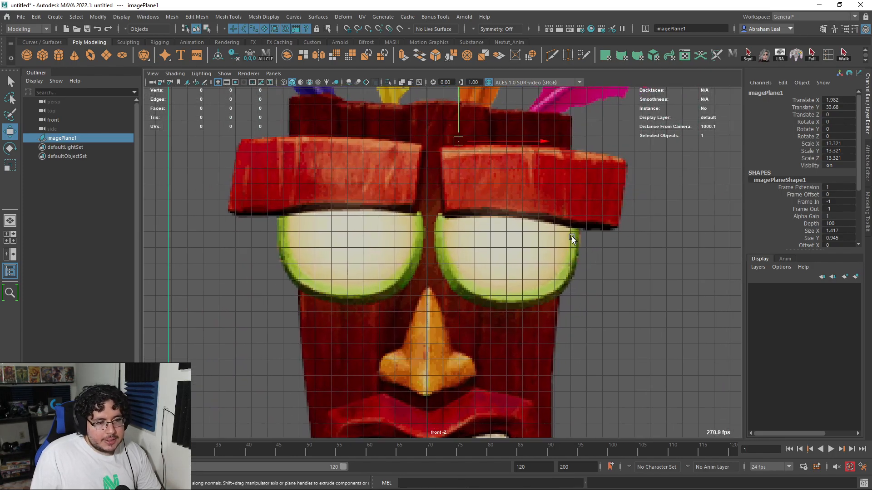
scroll(574, 227, "down", 5)
left_click(657, 203)
- Examine the mask reference in the front view, from the feathers and brows down to the mouth and the leaf beard
right_click_drag(497, 153, 598, 219, "alt")
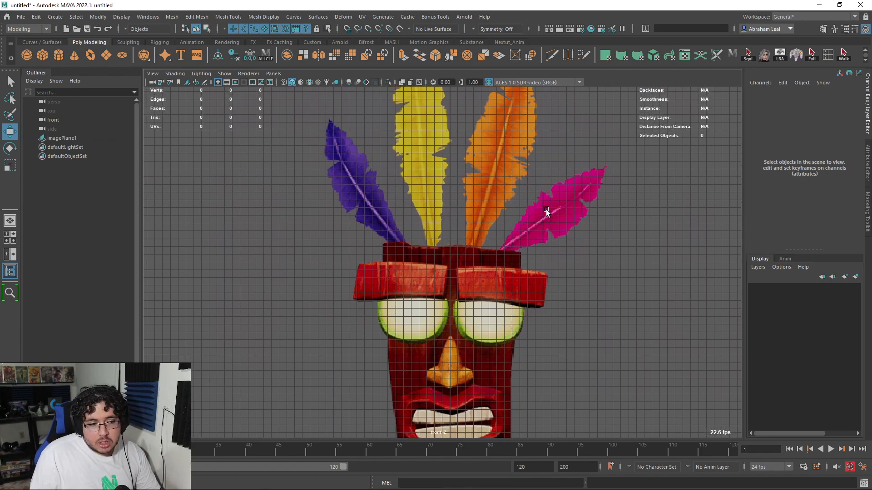
right_click_drag(527, 201, 450, 301, "alt")
middle_click_drag(450, 301, 453, 217, "alt")
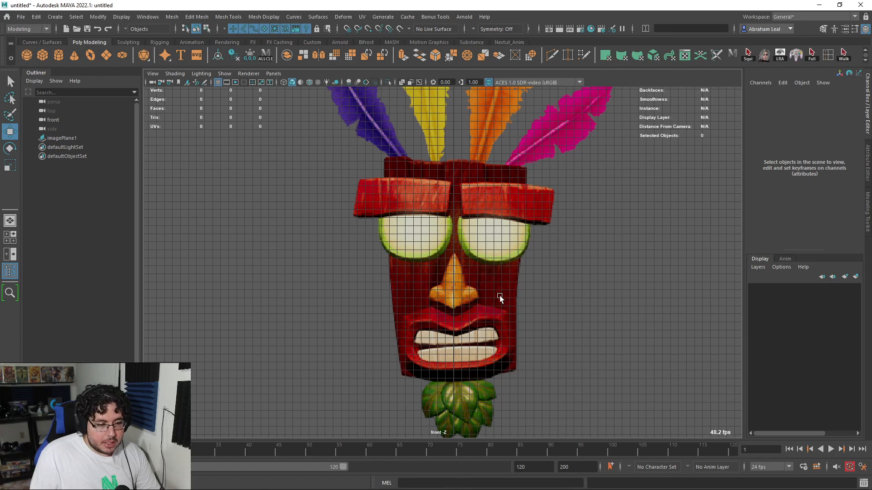
middle_click_drag(455, 248, 444, 197, "alt")
right_click_drag(444, 197, 499, 427, "alt")
middle_click_drag(498, 427, 473, 341, "alt")
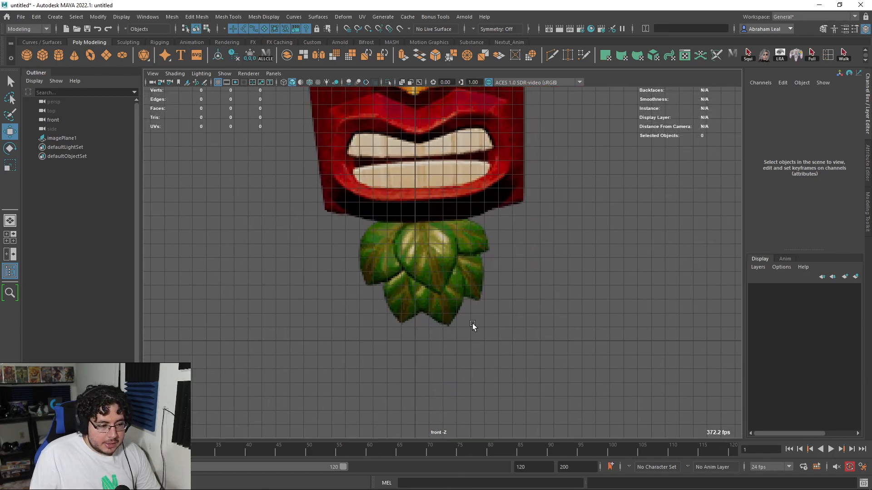
middle_click_drag(453, 236, 460, 304, "alt")
right_click_drag(460, 305, 429, 182, "alt")
middle_click_drag(429, 181, 421, 391, "alt")
right_click_drag(422, 390, 371, 233, "alt")
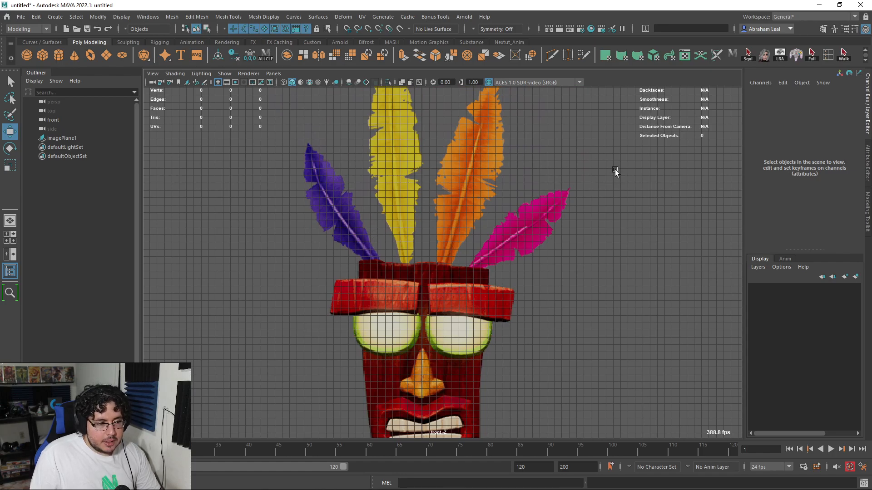
middle_click_drag(546, 294, 551, 197, "alt")
right_click_drag(550, 197, 615, 321, "alt")
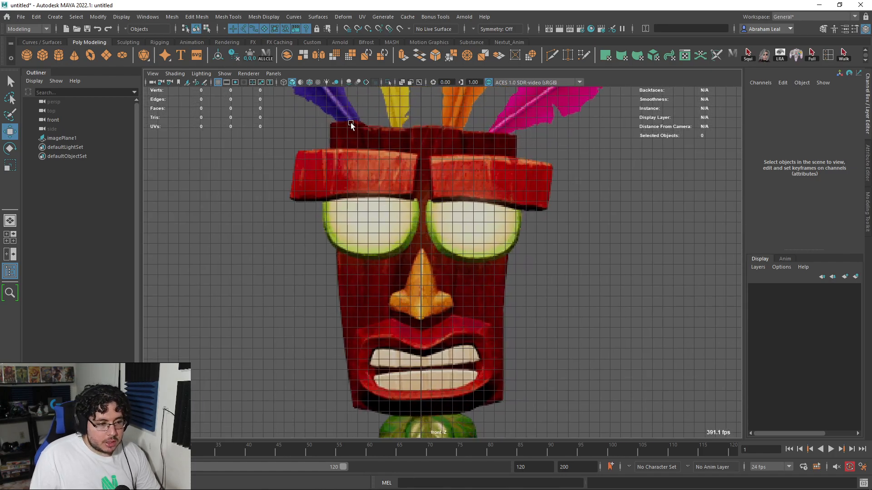
middle_click_drag(435, 287, 445, 293, "alt")
right_click_drag(445, 293, 476, 312, "alt")
right_click_drag(401, 170, 428, 176, "alt")
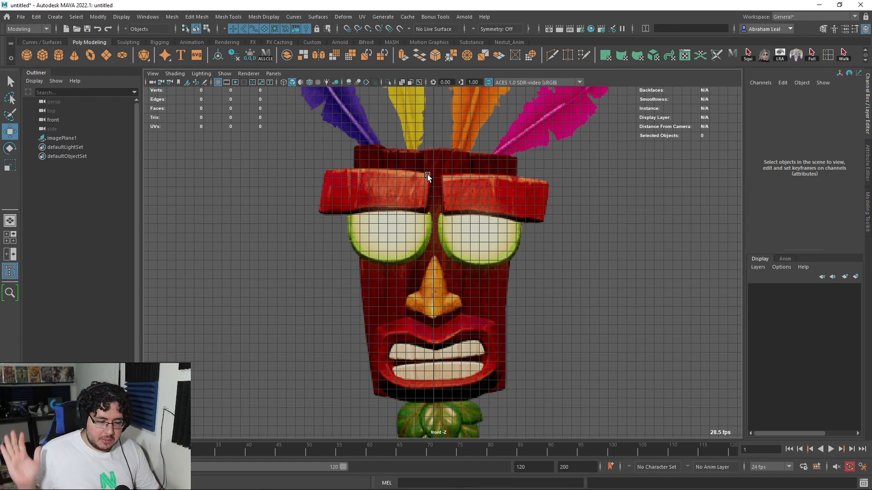
- Study the mask's overall proportions in the front view, comparing the brows, eyes, nose, mouth and face board
right_click_drag(604, 291, 564, 302, "alt")
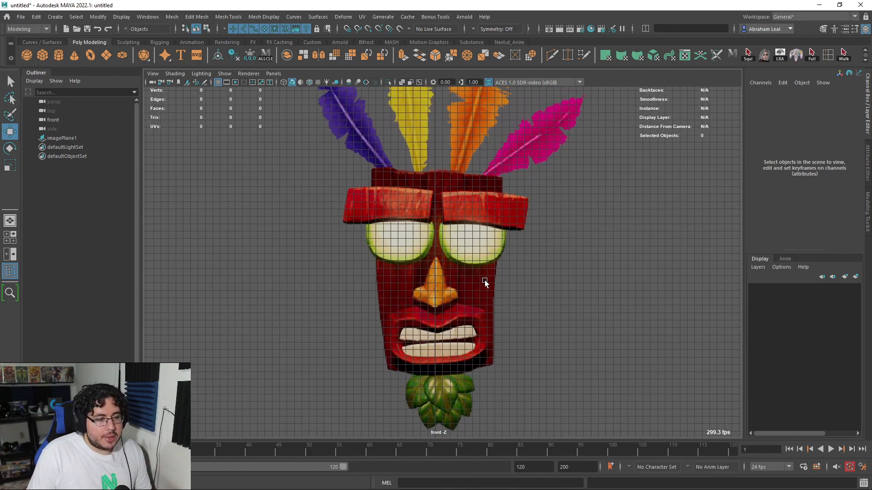
middle_click_drag(485, 277, 481, 297, "alt")
right_click_drag(488, 257, 518, 240, "alt")
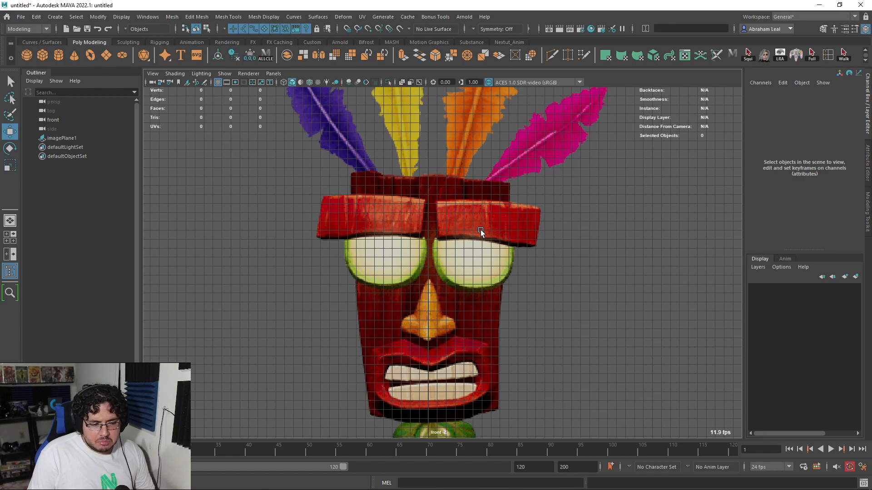
right_click_drag(442, 237, 418, 248, "alt")
middle_click_drag(418, 248, 411, 194, "alt")
right_click_drag(436, 249, 458, 312, "alt")
middle_click_drag(458, 312, 464, 285, "alt")
mouse_move(464, 285)
right_mouse_down("alt")
mouse_move(492, 279)
mouse_move(456, 274)
right_mouse_up("alt")
middle_click_drag(456, 274, 461, 301, "alt")
right_click_drag(460, 301, 481, 200, "alt")
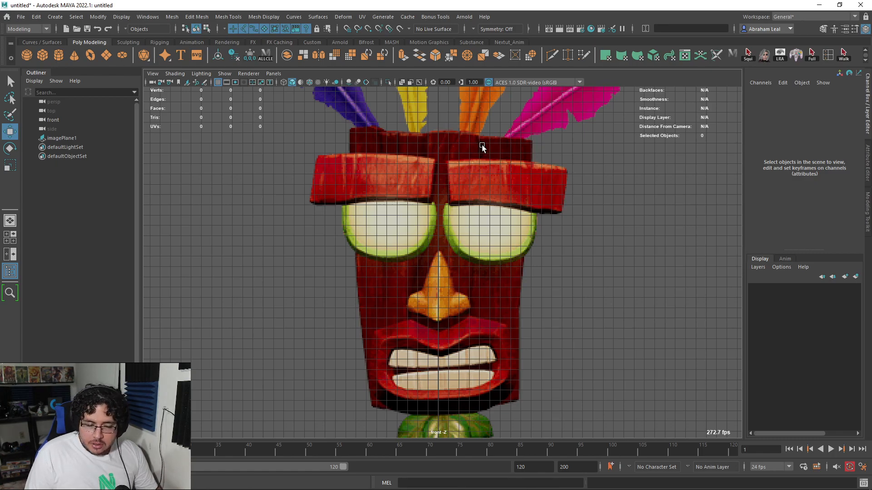
right_click_drag(570, 272, 508, 264, "alt")
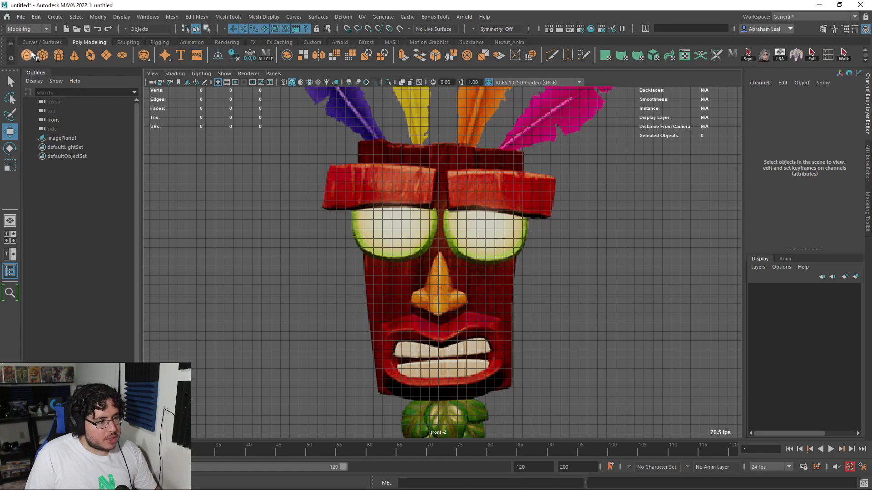
- Create a cube over the mask face, raise it to about Y 23.28 and scale it to about 17.03 wide and 27.15 high
left_click_drag(439, 400, 447, 234)
key("r")
left_click_drag(441, 315, 574, 318)
left_click_drag(439, 234, 438, 178)
- Show the cube in wireframe and move its four corner vertices onto the corners of the mask's face board
key("w")
key("4")
right_click(430, 135)
right_click(423, 136)
right_click_drag(423, 137, 395, 137)
left_click_drag(320, 124, 357, 140)
left_click_drag(539, 130, 523, 150)
left_click_drag(535, 373, 513, 389)
mouse_move(379, 377)
left_mouse_down()
mouse_move(344, 404)
mouse_move(381, 394)
left_mouse_up()
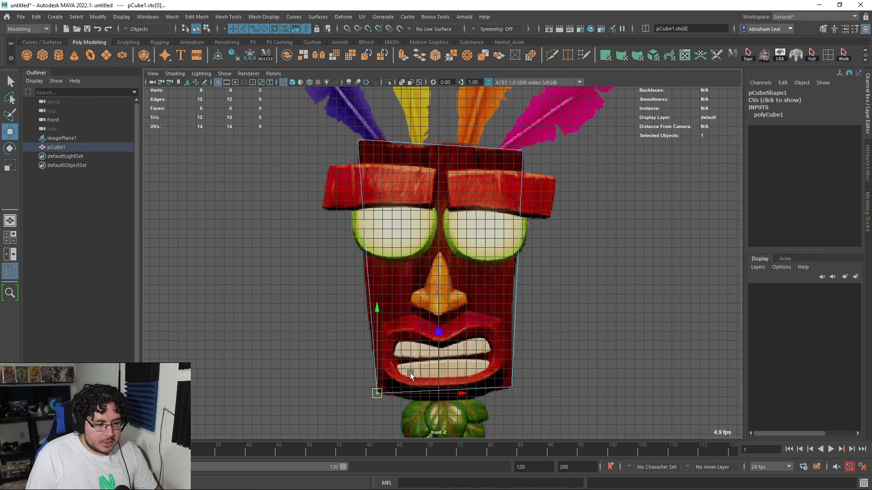
- Cut three vertical edge loops into the cube with Multi-Cut, dividing it into four planks of similar width
middle_click_drag(549, 325, 555, 316, "alt")
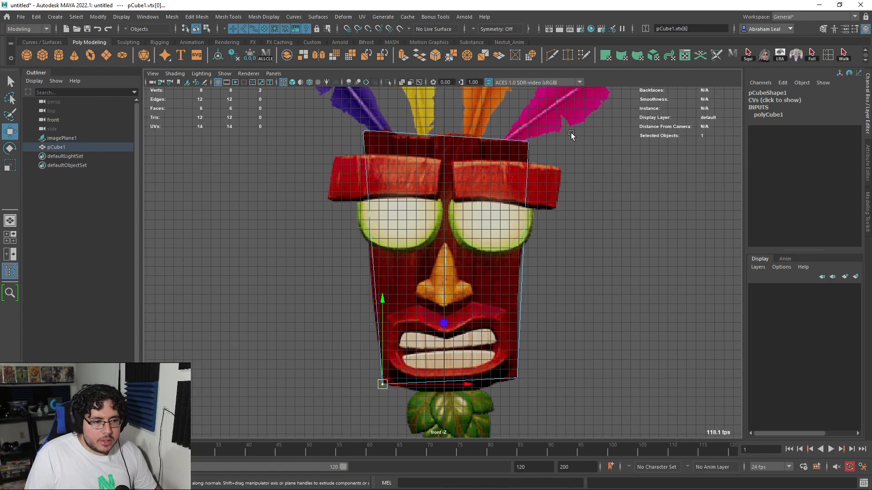
left_click(552, 54)
left_click(480, 141, "ctrl")
left_click(436, 139, "ctrl")
left_click(394, 141, "ctrl")
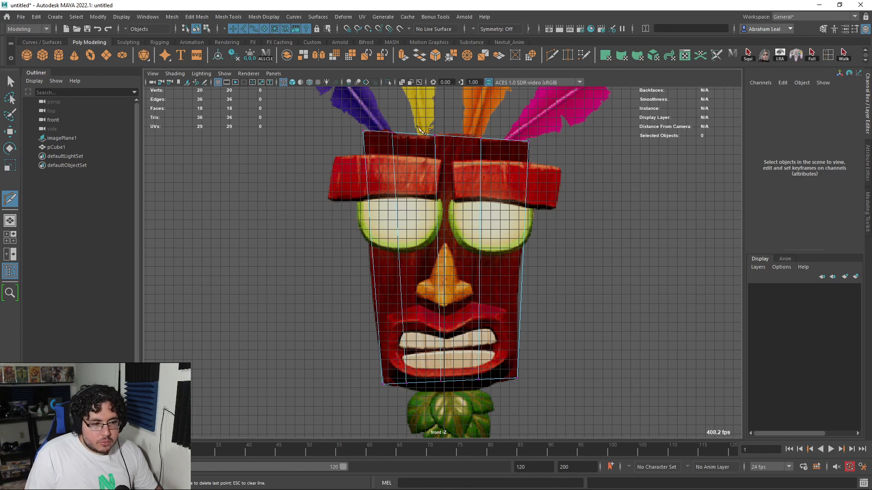
left_click(481, 138)
key("q")
- Move the bottom vertices of the inner edge loops down to follow the curved chin of the mask reference
middle_click_drag(449, 283, 443, 205, "alt")
right_click_drag(434, 208, 389, 208)
left_click_drag(490, 279, 438, 313)
key("w")
left_click_drag(482, 296, 469, 315)
left_click_drag(475, 307, 476, 311)
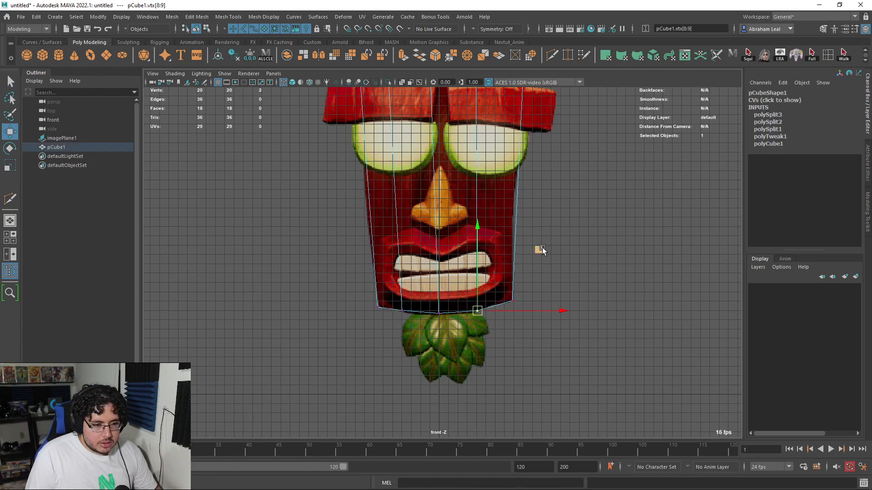
- Return the cube to object mode and scale its depth to about 2.5 in the shaded perspective view
middle_click_drag(543, 245, 537, 309, "alt")
scroll(522, 260, "up", 1)
middle_click_drag(487, 266, 494, 282, "alt")
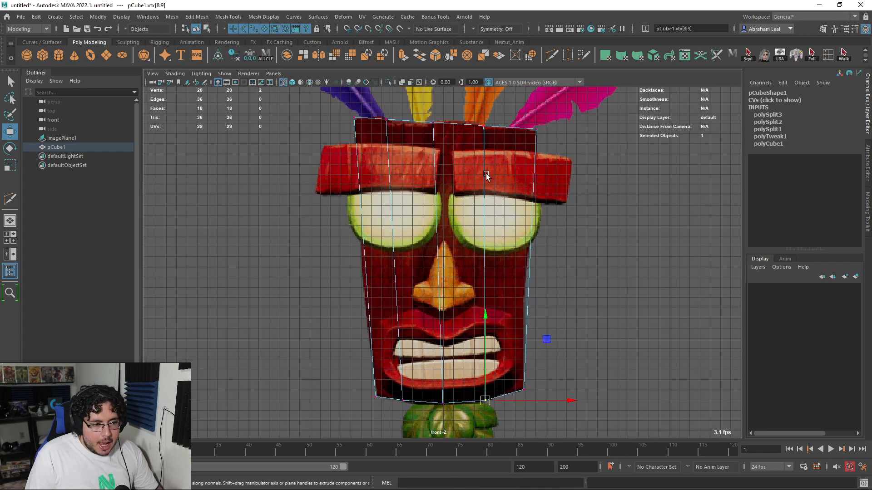
right_click_drag(486, 171, 551, 135)
left_click(554, 134)
left_click(535, 136)
key("space")
key("space")
key("5")
scroll(552, 210, "down", 4)
left_click_drag(551, 209, 478, 274, "alt")
key("r")
mouse_move(377, 172)
left_mouse_down()
mouse_move(455, 171)
mouse_move(462, 255)
mouse_move(489, 137)
left_mouse_up()
- Move the image plane back in depth until it stands well clear behind the cube
left_click(489, 137)
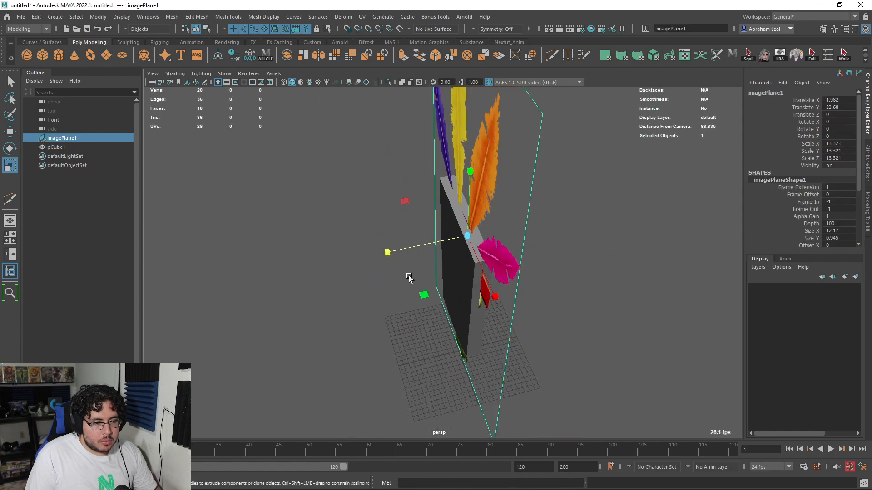
key("w")
left_click_drag(381, 253, 535, 221, "alt")
left_click(495, 180)
left_click_drag(495, 181, 454, 262, "alt")
- Select the cube's three vertical edge loops and detach the mesh along them
left_click(483, 183)
right_click_drag(448, 227, 448, 200)
double_click(443, 243)
double_click(477, 248, "shift")
double_click(514, 262, "shift")
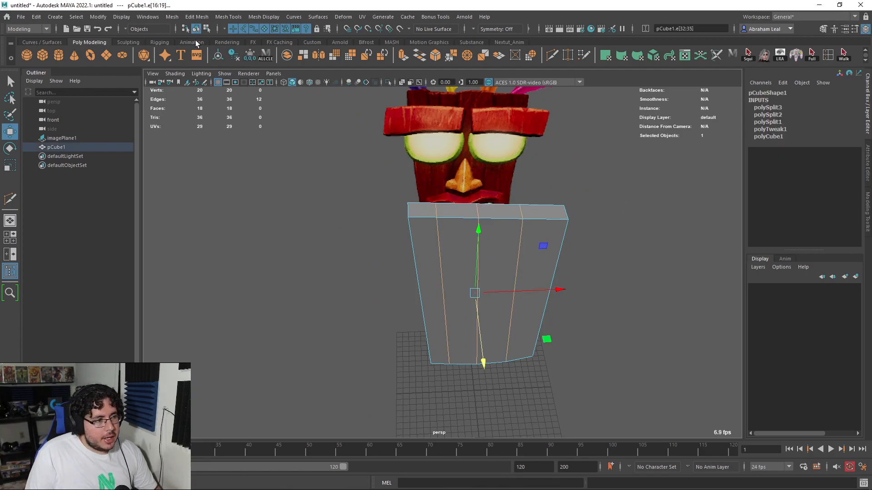
left_click(189, 18)
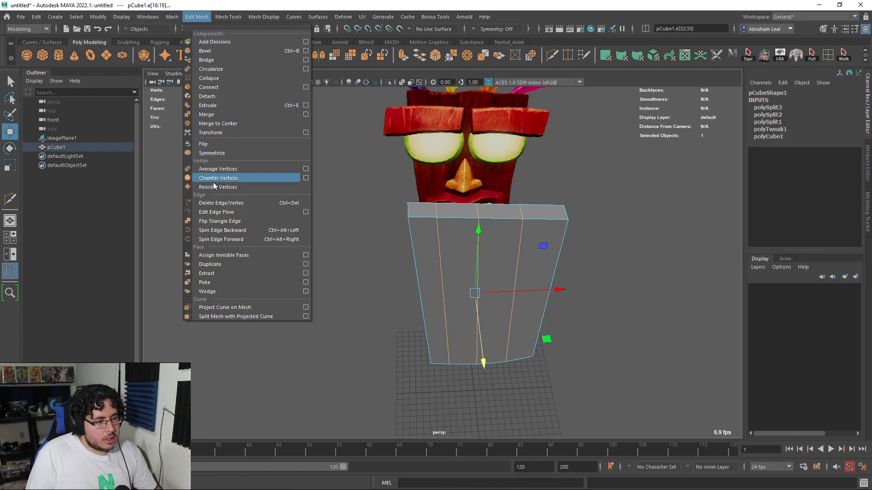
left_click(211, 97)
- Try moving the first three detached face strips apart sideways one by one
right_click_drag(445, 241, 444, 266)
double_click(432, 234)
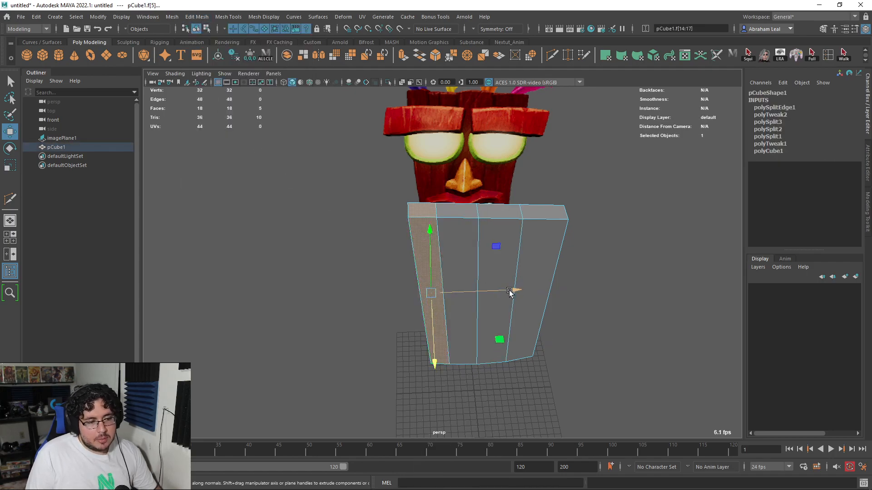
left_click_drag(509, 293, 436, 292)
double_click(451, 244)
left_click_drag(541, 291, 478, 293)
double_click(506, 243)
left_click_drag(570, 288, 539, 259)
- Undo the sideways moves of the detached face strips
key("ctrl+z")
key("ctrl+z")
key("ctrl+z")
key("ctrl+z")
key("ctrl+z")
key("ctrl+z")
key("ctrl+z")
key("ctrl+z")
- Return the cube to object mode and separate its detached strips into individual plank objects
left_click_drag(523, 324, 591, 302, "alt")
right_click_drag(525, 222, 620, 182)
left_click(620, 183)
left_click_drag(520, 258, 663, 217, "alt")
left_click_drag(650, 197, 488, 322)
left_click(176, 18)
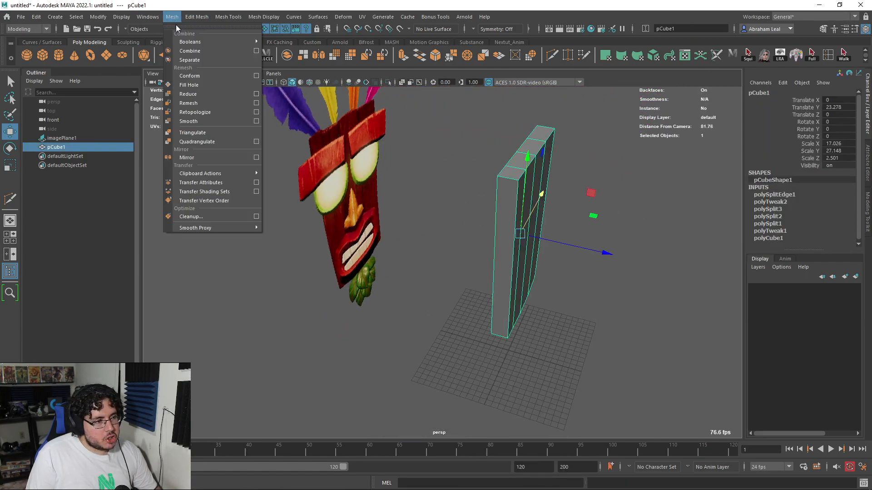
left_click(188, 60)
- Select all four separated planks and close their open sides with Fill Hole
left_click_drag(459, 249, 415, 268, "alt")
left_click(464, 211)
left_click(504, 180)
left_click(530, 171)
left_click(563, 157)
left_click_drag(616, 162, 647, 150, "alt")
left_click(627, 159)
left_click_drag(607, 128, 446, 287)
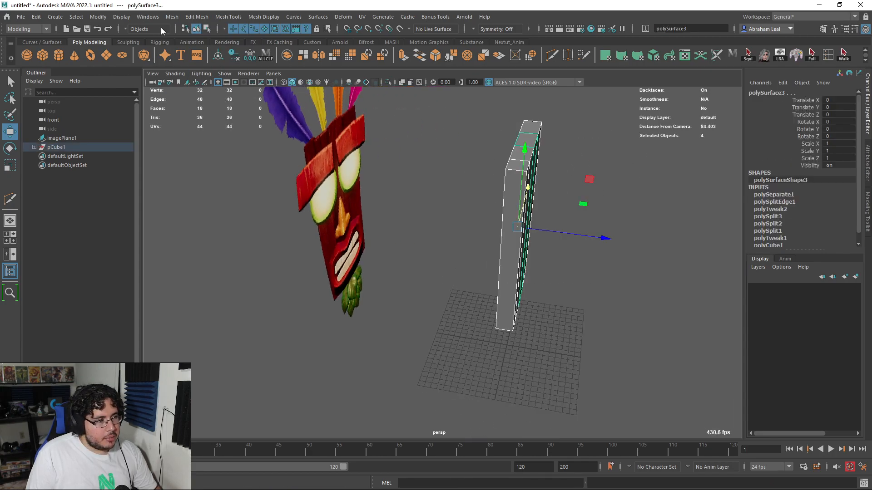
left_click(172, 17)
left_click(190, 80)
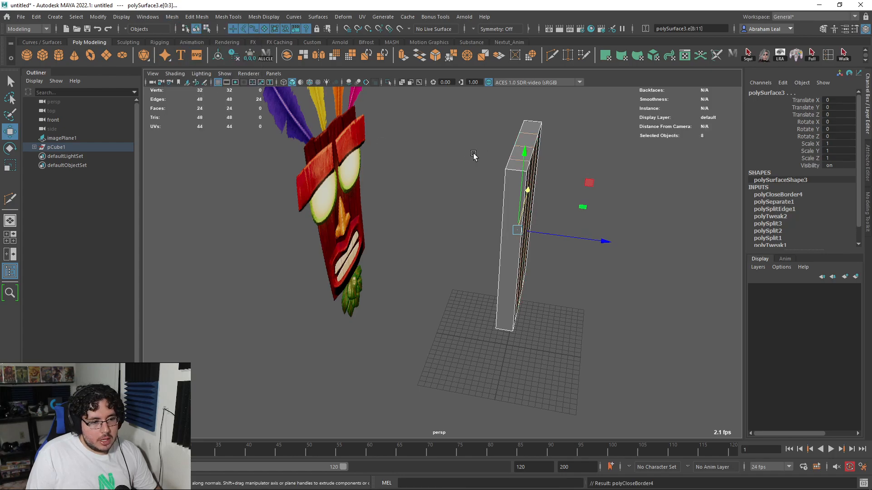
- Move individual planks sideways to inspect their filled side faces
left_click_drag(478, 151, 381, 151, "alt")
left_click(394, 203)
left_click(457, 209)
left_click_drag(579, 245, 537, 252)
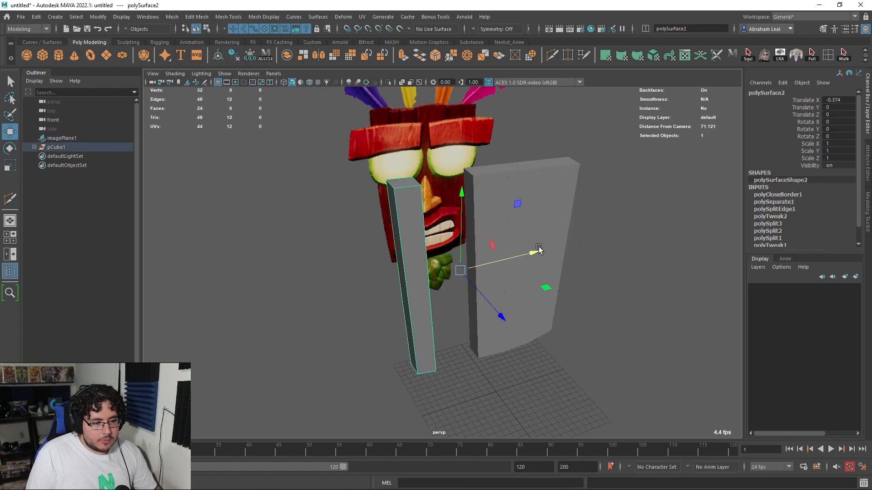
left_click(483, 200)
left_click_drag(483, 200, 438, 202, "alt")
left_click_drag(549, 273, 619, 245)
left_click(491, 235)
- Undo the plank moves made for inspecting the filled sides
key("ctrl+z")
key("ctrl+z")
key("ctrl+z")
key("ctrl+z")
key("ctrl+z")
- Select all four planks, delete their construction history and freeze their transformations
left_click_drag(627, 147, 464, 294)
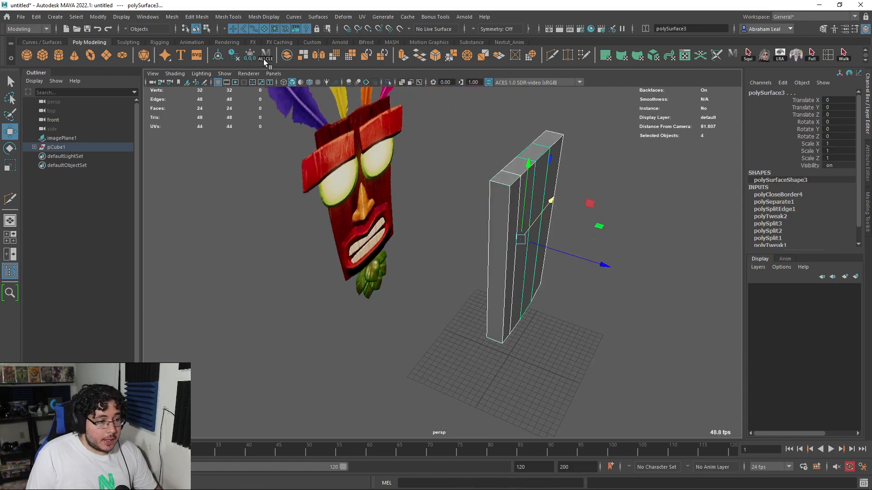
left_click(235, 55)
left_click(249, 56)
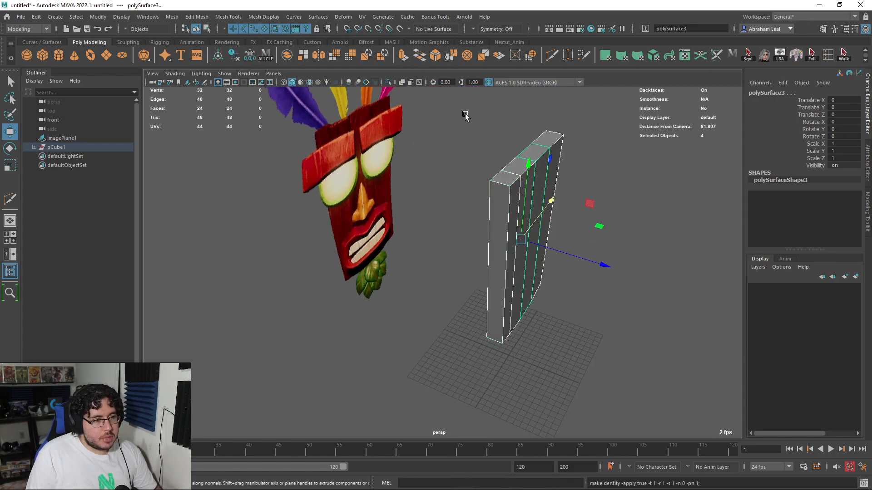
- Bevel the edges of all four planks and set the first outer plank's bevel Fraction to 0.15
left_click(435, 56)
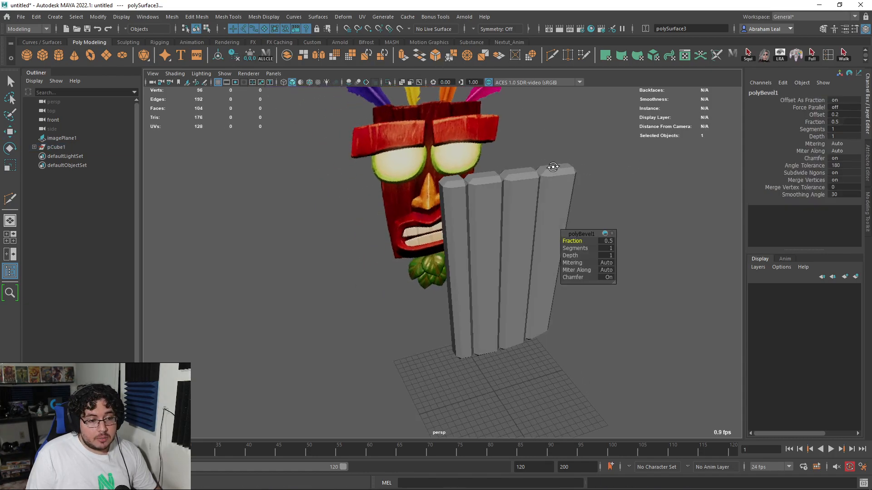
scroll(551, 165, "up", 6)
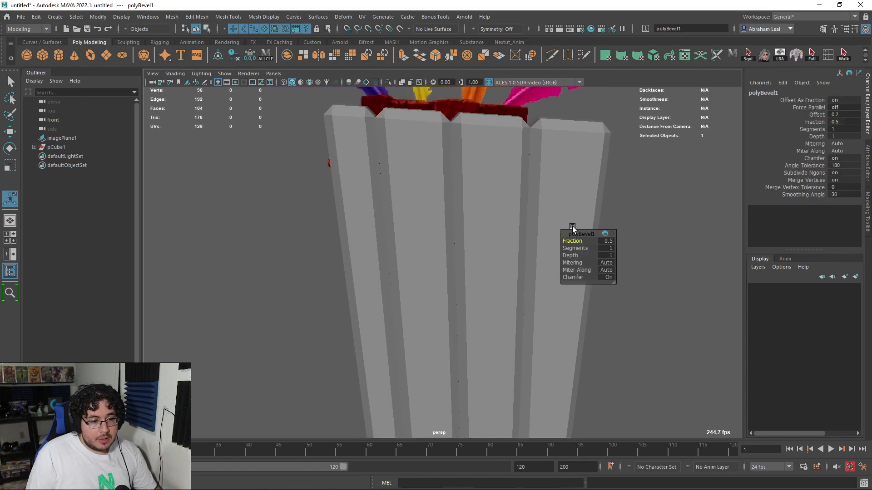
left_click_drag(569, 241, 558, 240)
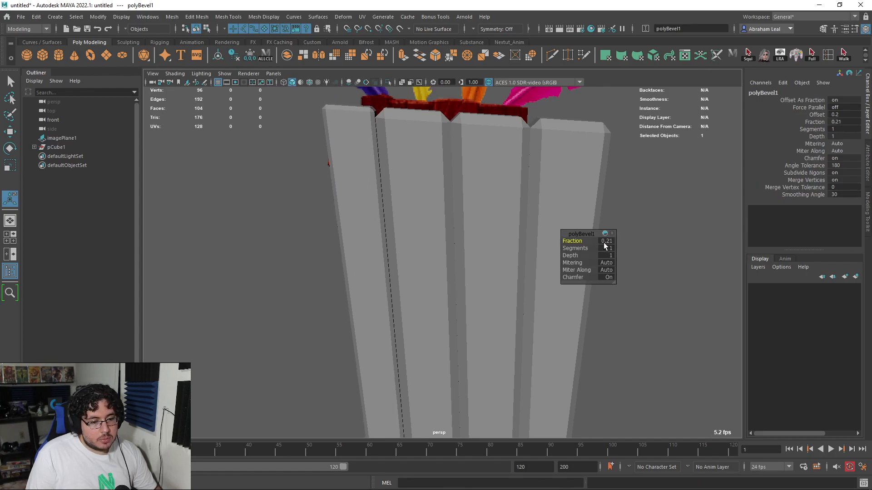
type("15")
key("Return")
- Set the bevel Fraction of the other three planks to 0.15 each and clear the selection
left_click(411, 172)
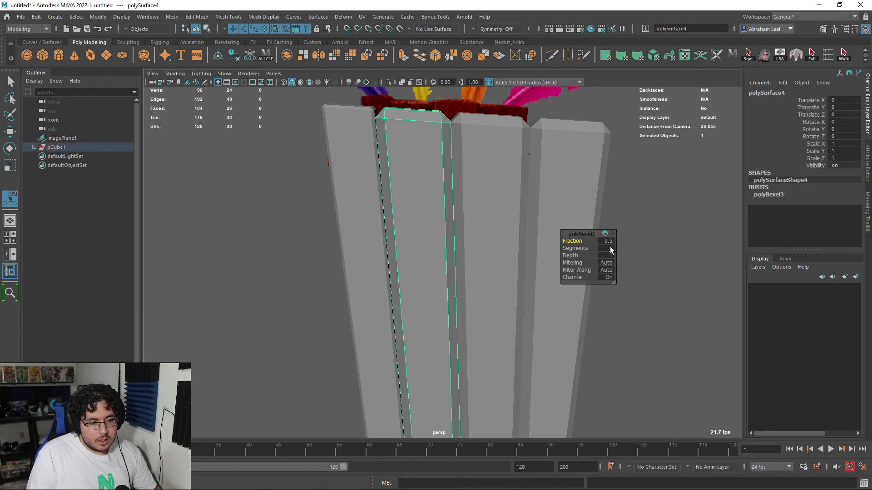
left_click(610, 241)
type(".15")
key("Return")
left_click(483, 171)
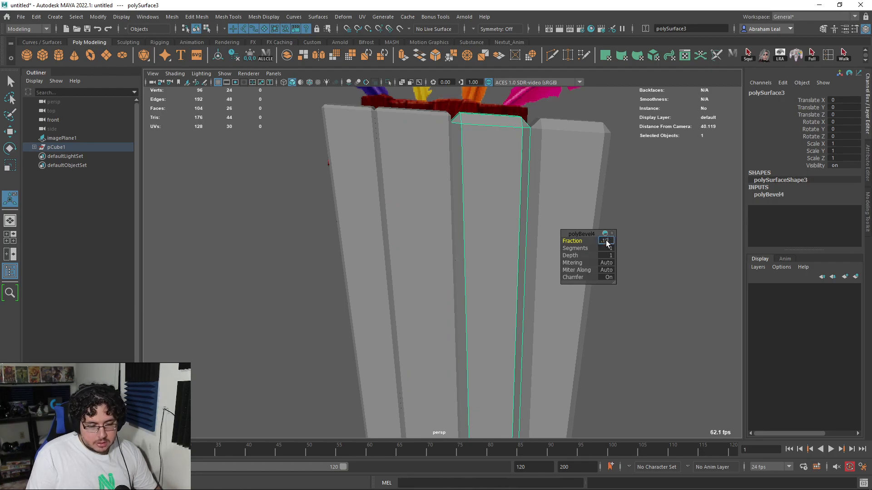
key("Return")
left_click(575, 185)
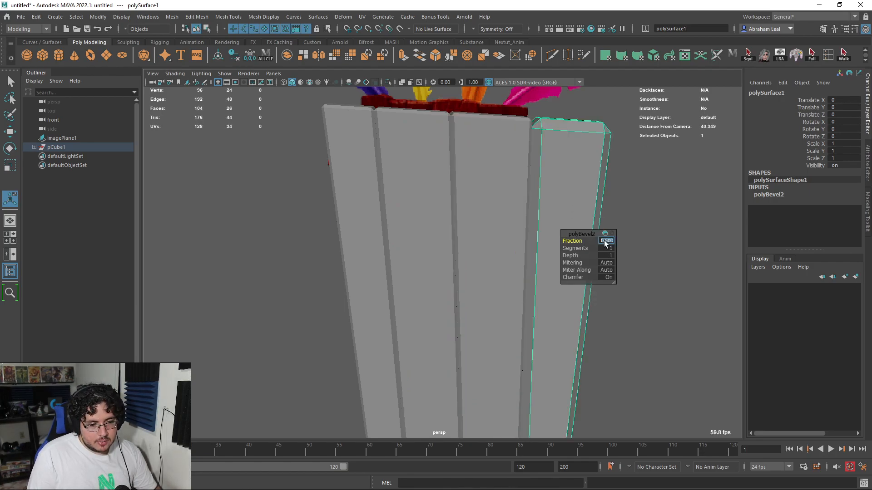
type(".15")
key("Return")
left_click(666, 196)
- Set the bevel Fraction of the first outer plank and its neighbouring inner plank to 0.07
scroll(654, 204, "down", 5)
left_click_drag(636, 213, 471, 277, "alt")
scroll(536, 269, "up", 4)
scroll(435, 281, "up", 5)
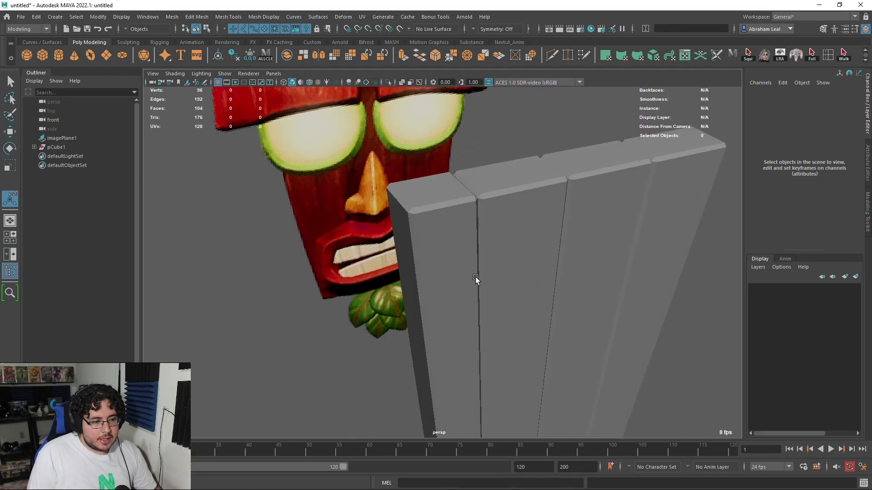
left_click(442, 277)
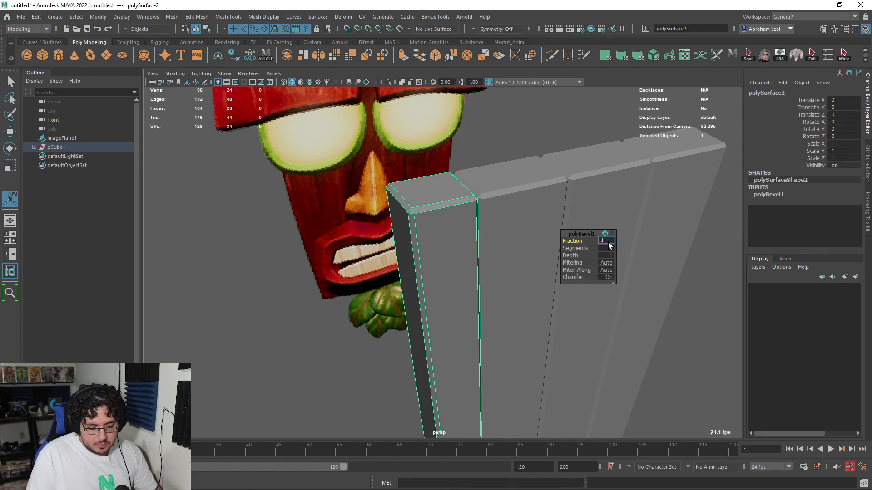
key("Return")
left_click(501, 203)
key("ctrl+b")
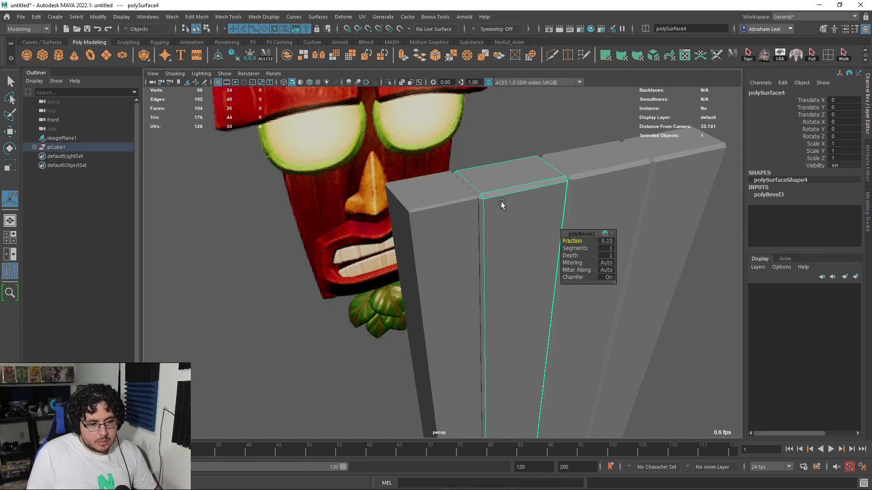
left_click(607, 239)
type(".07")
key("Return")
- Set the bevel Fraction of the remaining inner and outer planks to 0.07 and clear the selection
left_click(609, 187)
key("ctrl+b")
left_click(609, 246)
type(".07")
key("Return")
left_click(673, 200)
key("ctrl+b")
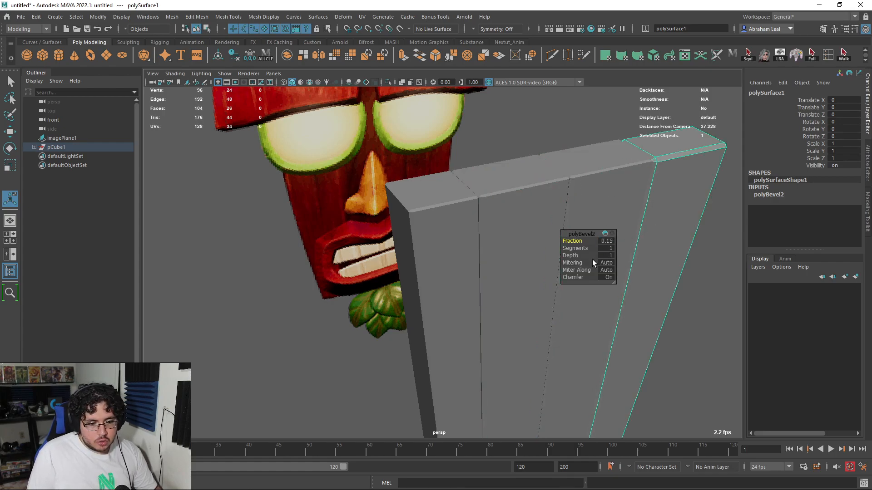
type(".07")
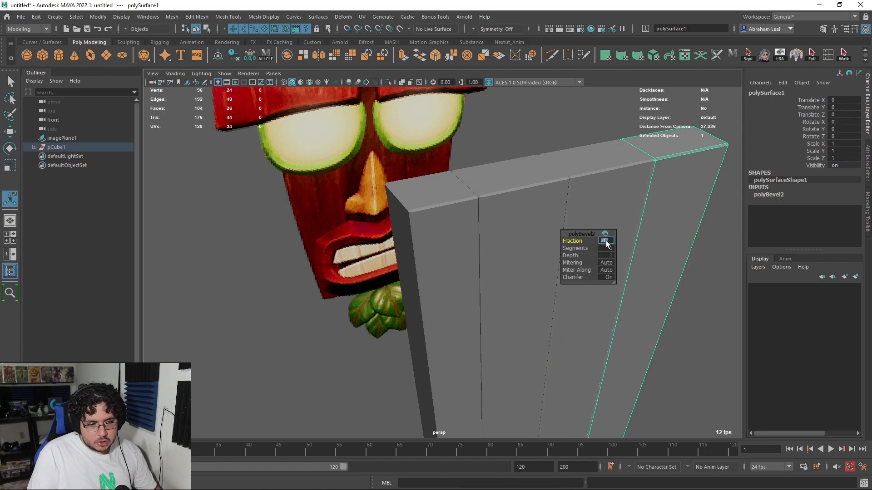
left_click(704, 249)
- Compare the bevelled planks with the mask reference in the wireframe front view, selecting the outer plank below the magenta feather
scroll(704, 249, "down", 5)
left_click_drag(704, 249, 581, 264, "alt")
scroll(568, 249, "up", 2)
key("space")
scroll(568, 264, "up", 2)
key("4")
scroll(517, 266, "up", 3)
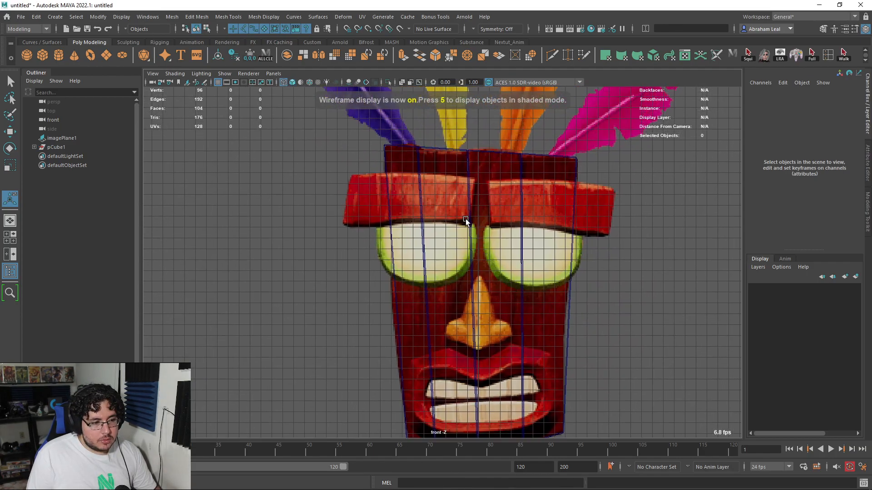
middle_click_drag(576, 273, 591, 226, "alt")
scroll(609, 238, "up", 2)
left_click_drag(620, 248, 597, 281)
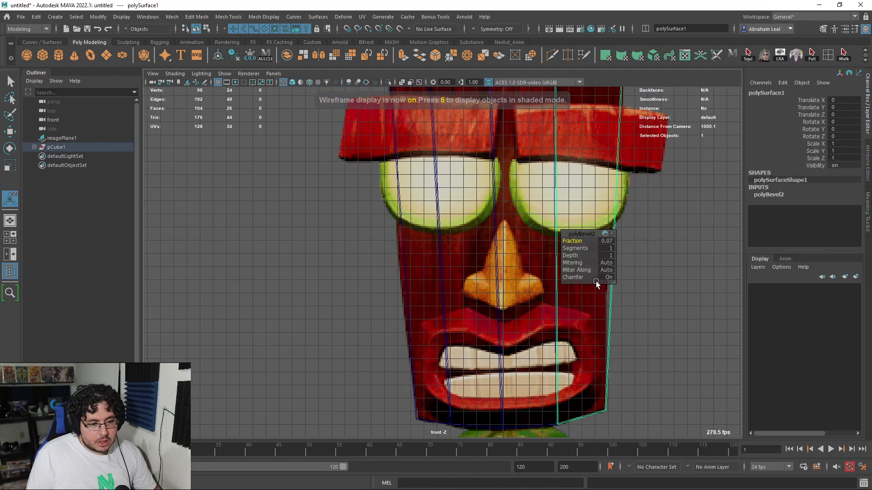
scroll(440, 311, "down", 1)
middle_click_drag(440, 311, 413, 333, "alt")
middle_click_drag(597, 213, 560, 216, "alt")
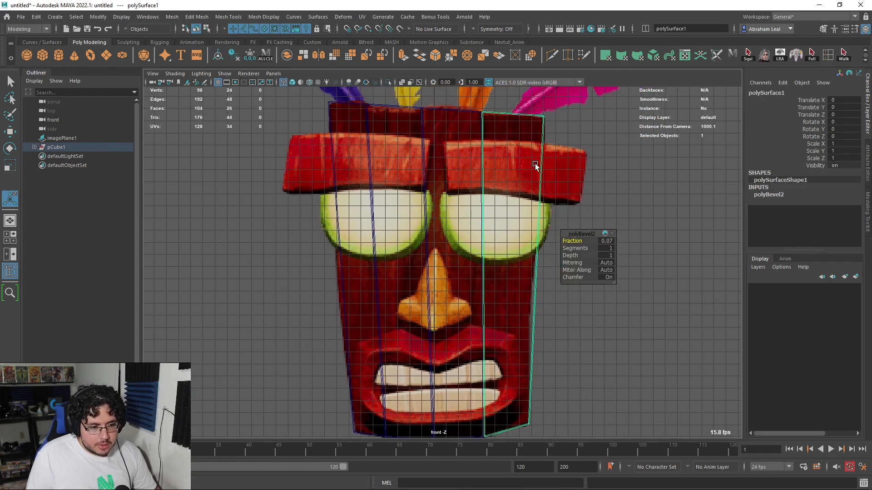
- Cut three horizontal edge loops across the outer plank below the magenta feather, at eye, nose and mouth height
middle_click_drag(547, 167, 539, 173, "alt")
left_click(555, 60)
left_click(466, 226)
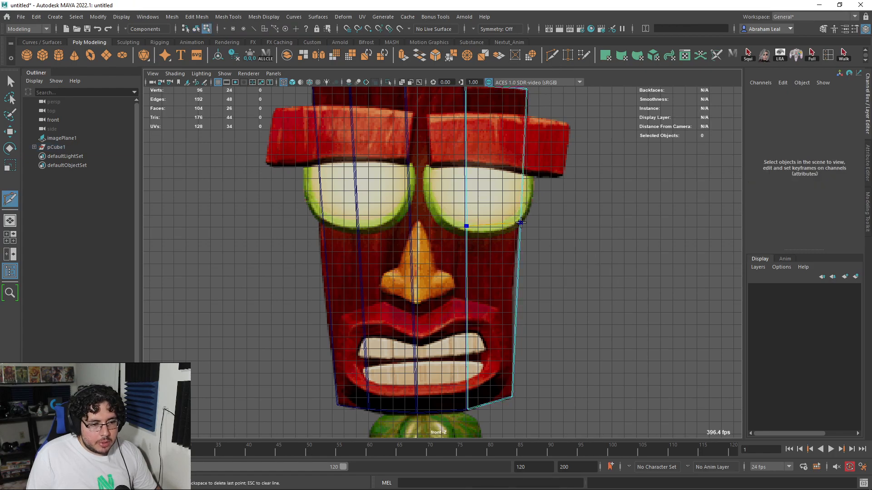
left_click(521, 172, "ctrl")
left_click(516, 256, "ctrl")
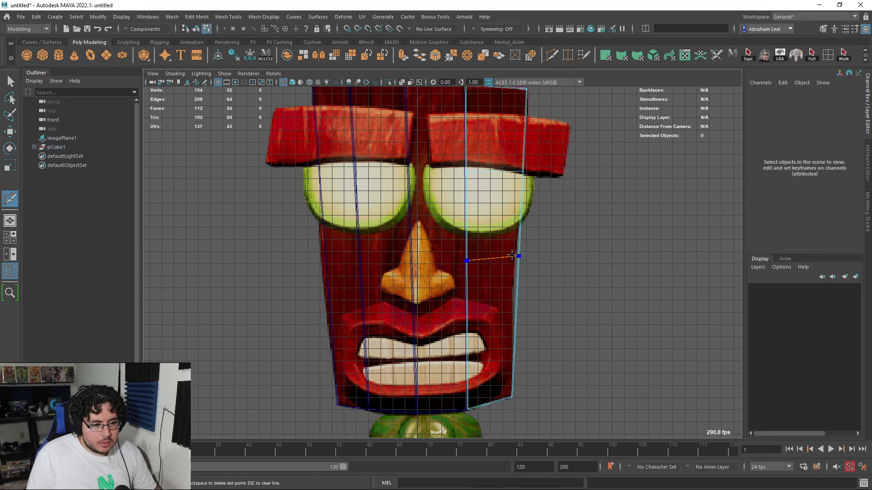
left_click(513, 331, "ctrl")
- Shift the outer-edge vertices of that plank's three new loops sideways to follow the mask reference's outline
key("q")
right_click_drag(566, 138, 532, 137)
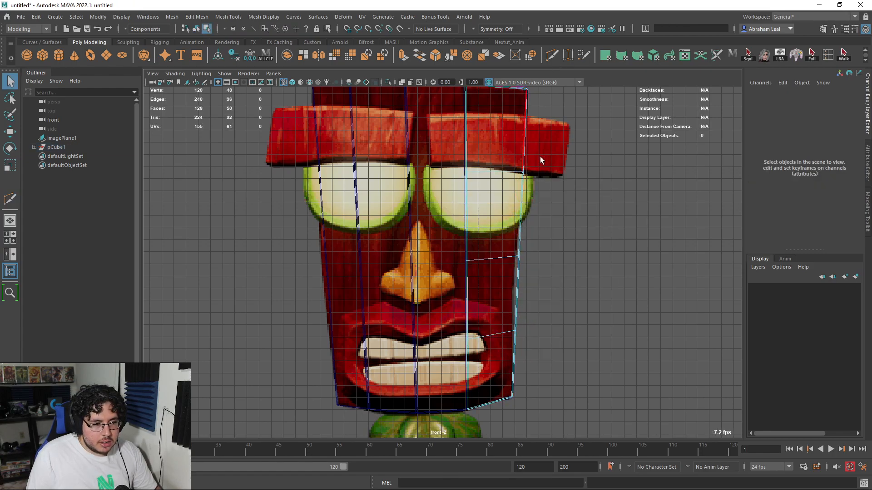
left_click_drag(531, 159, 511, 181)
key("w")
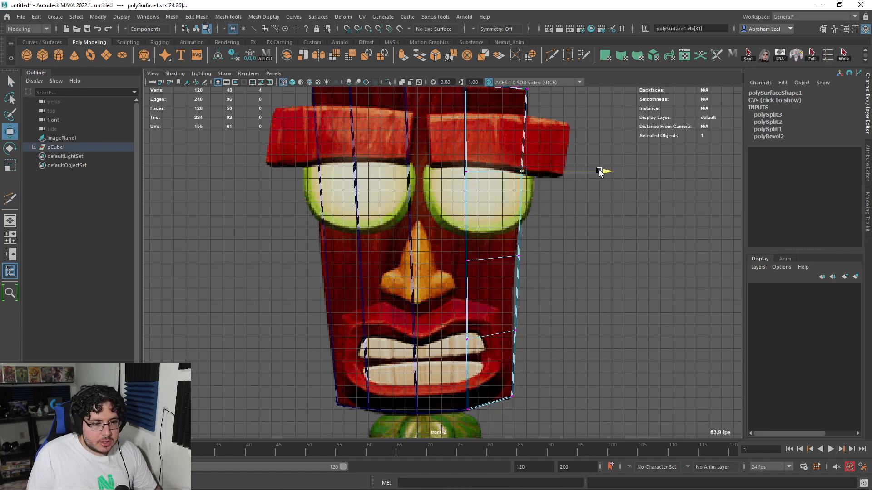
left_click_drag(536, 243, 506, 270)
left_click_drag(590, 257, 586, 257)
left_click_drag(544, 312, 497, 358)
left_click_drag(587, 332, 584, 331)
- Cut three horizontal lines across the opposite outer plank, below the purple feather
middle_click_drag(522, 284, 611, 323, "alt")
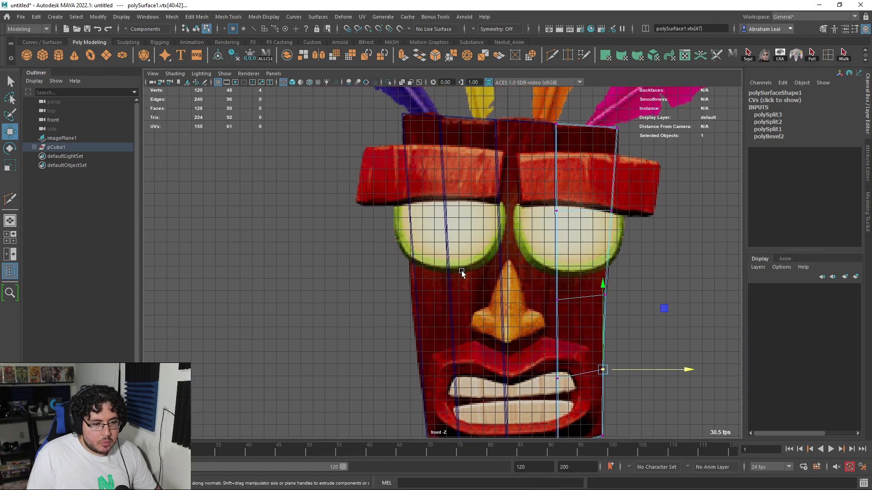
right_click_drag(435, 228, 399, 229)
middle_click_drag(390, 253, 429, 232, "alt")
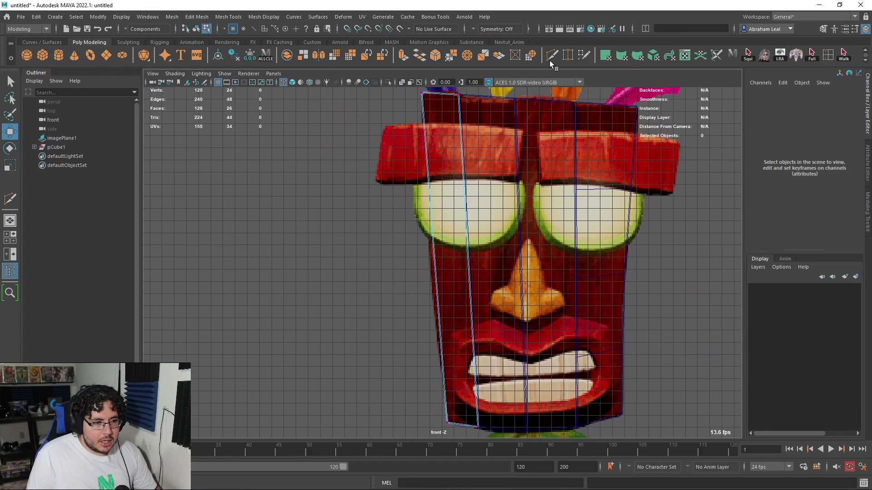
left_click(552, 55)
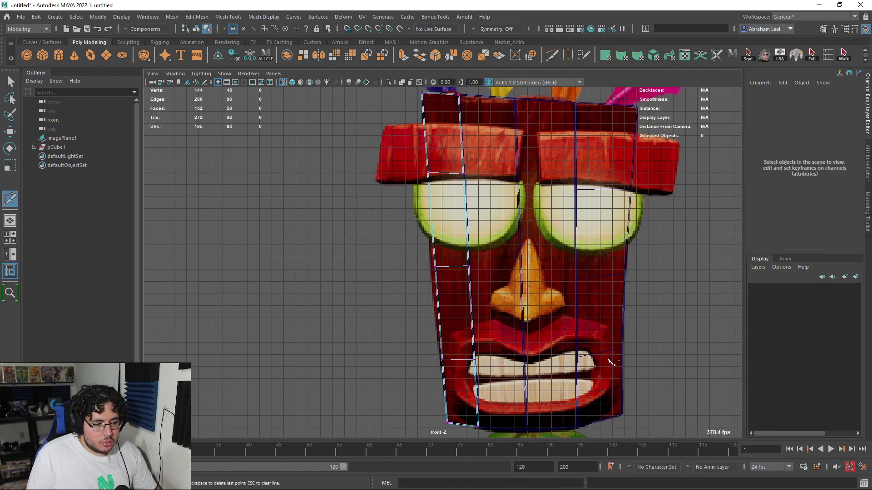
- Adjust the outer-edge vertices at the cuts of the plank below the purple feather to follow the reference's outline
key("q")
right_click_drag(443, 262, 403, 246)
left_click_drag(422, 254, 461, 266)
key("w")
left_click_drag(446, 167, 420, 183)
left_click_drag(429, 347, 456, 373)
left_click_drag(509, 360, 508, 361)
middle_click_drag(503, 343, 488, 371, "alt")
- Lower the top vertices of the inner plank below the yellow feather to match the reference's stepped top edge
middle_click_drag(482, 238, 456, 364, "alt")
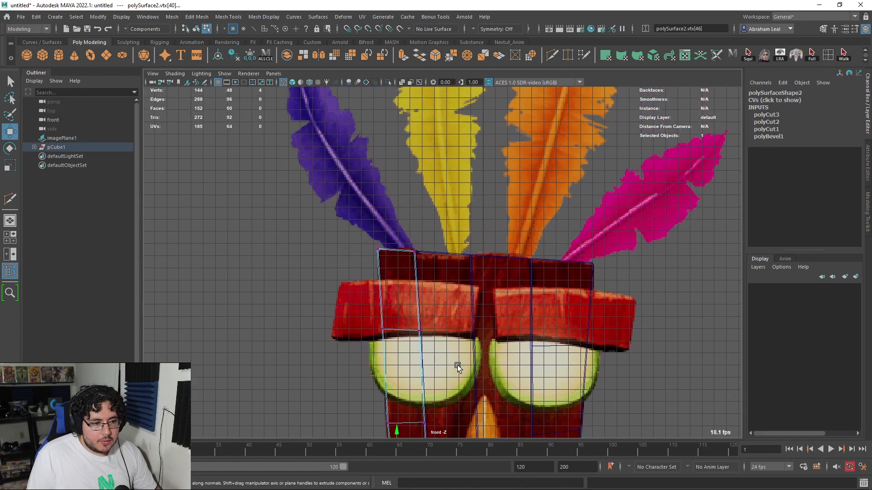
scroll(458, 341, "up", 9)
middle_click_drag(391, 275, 452, 220, "alt")
left_click(502, 170)
right_click(440, 175)
right_click_drag(411, 176, 390, 173)
left_click_drag(440, 150, 387, 179)
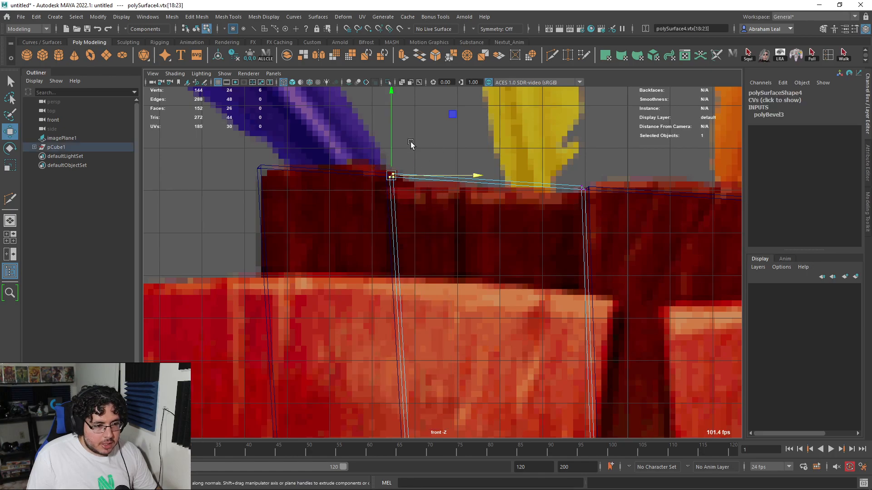
left_click_drag(601, 126, 571, 199, "shift")
left_click_drag(487, 96, 486, 105)
- Nudge the top corner vertices of the inner plank below the orange feather, on the side facing the yellow feather's plank
middle_click_drag(558, 191, 412, 188, "alt")
right_click_drag(597, 184, 464, 187)
right_click(506, 187)
left_click_drag(473, 165, 435, 194)
left_click_drag(441, 185, 438, 183)
- Insert two vertical edge loops along the inner plank below the orange feather
middle_click_drag(553, 195, 502, 173, "alt")
left_click(568, 55)
left_click(467, 169, "ctrl")
left_click(542, 175, "ctrl")
key("q")
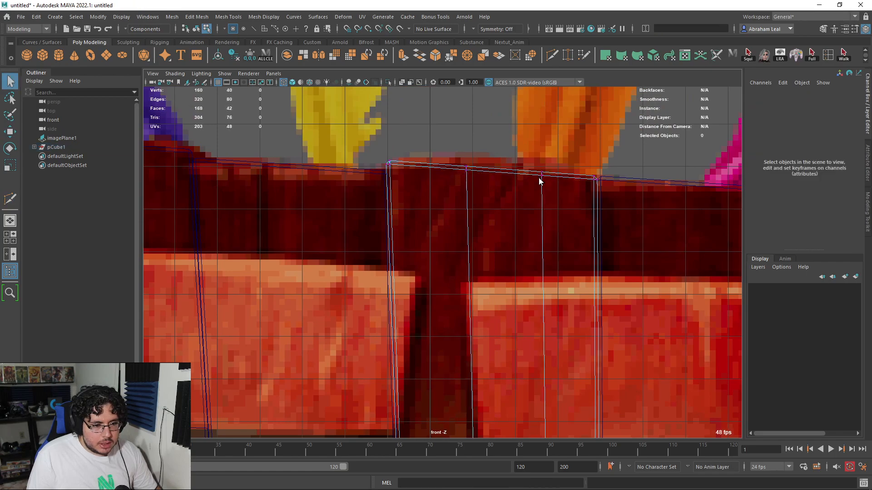
- Raise the top vertices at the new loops and the far corner into a shallow arc matching the reference, then return to object selection
right_click_drag(482, 172, 440, 153)
left_click_drag(443, 148, 563, 196)
key("w")
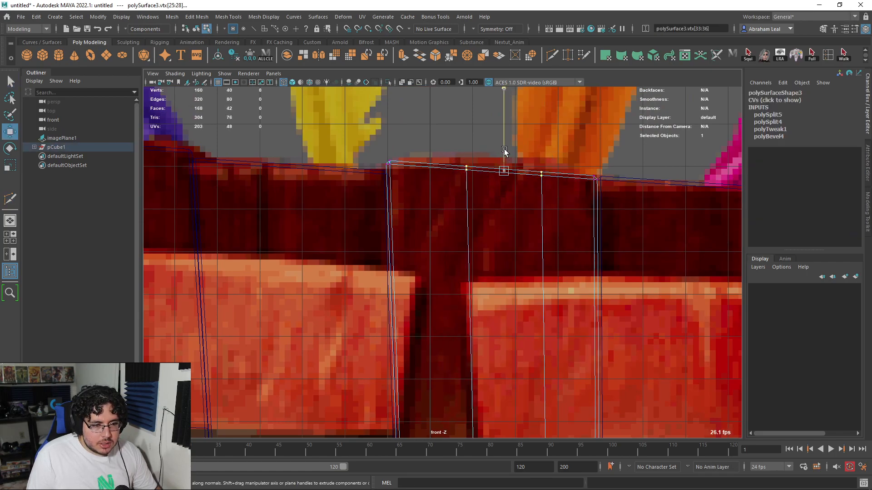
left_click_drag(504, 152, 504, 144)
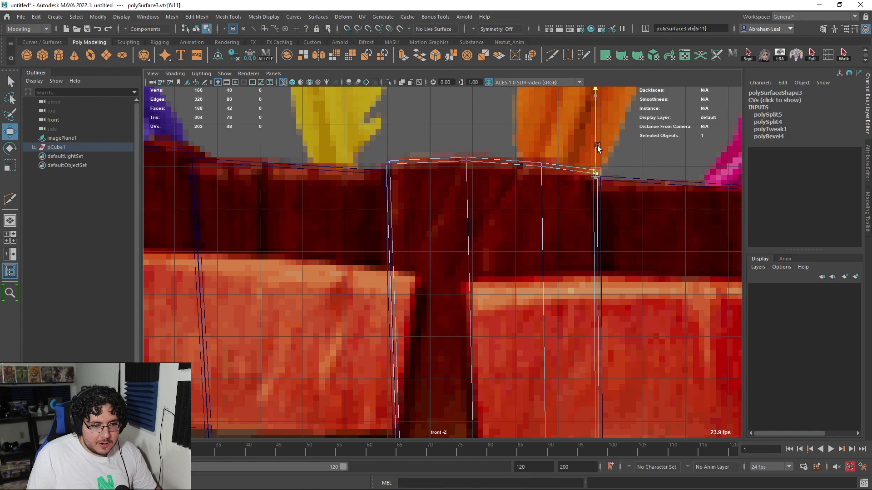
scroll(593, 164, "down", 3)
key("F8")
- Examine the shaped planks in the shaded perspective view from several angles beside the mask reference
key("6")
scroll(668, 251, "down", 1)
key("space")
mouse_move(545, 267)
left_mouse_down()
mouse_move(556, 250)
mouse_move(459, 310)
mouse_move(461, 326)
mouse_move(563, 305)
mouse_move(557, 285)
mouse_move(583, 304)
mouse_move(502, 274)
mouse_move(497, 256)
left_mouse_up()
left_click(594, 269)
scroll(585, 274, "up", 2)
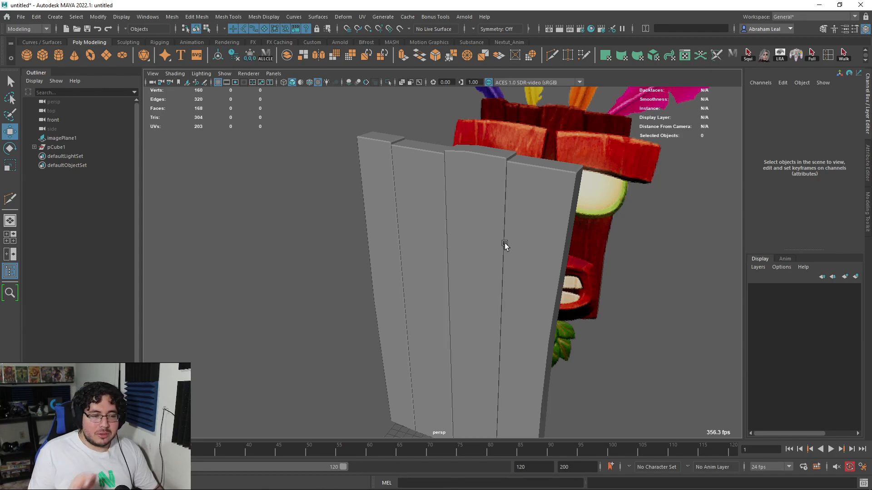
left_click_drag(438, 220, 522, 228, "alt")
scroll(521, 228, "down", 4)
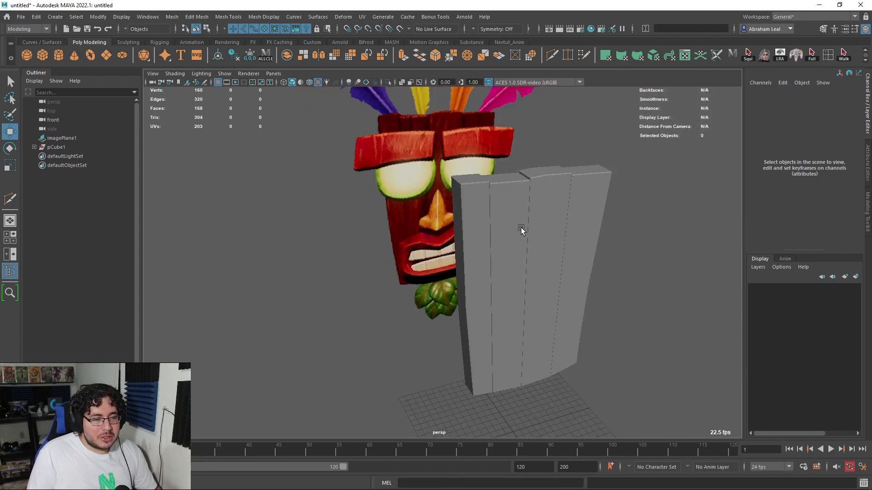
middle_click_drag(522, 227, 440, 252, "alt")
scroll(440, 252, "up", 3)
left_click_drag(439, 252, 490, 246, "alt")
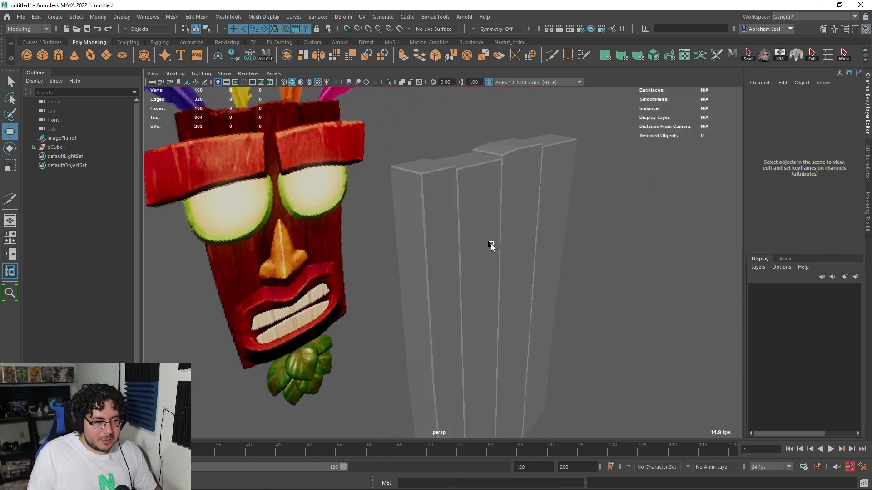
left_click_drag(497, 244, 552, 234, "alt")
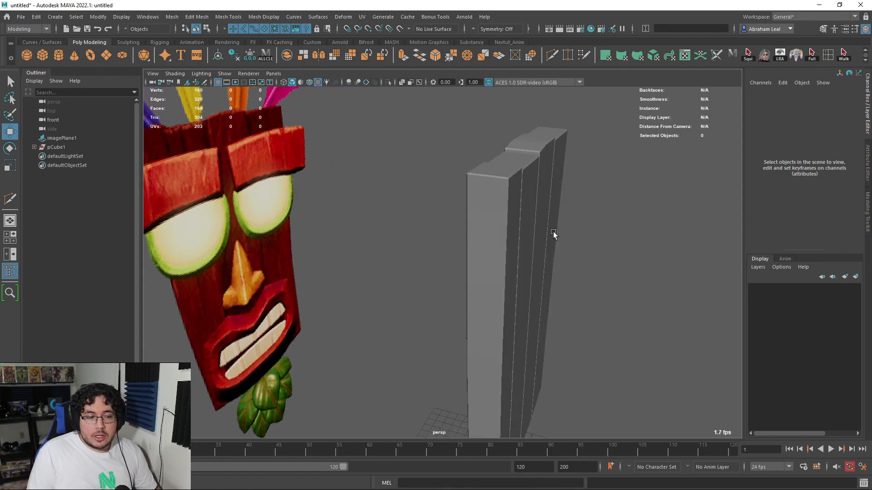
- Scale all four planks to 0.874 in Z to thin the board, and clear the selection
left_click_drag(588, 196, 440, 320, "alt")
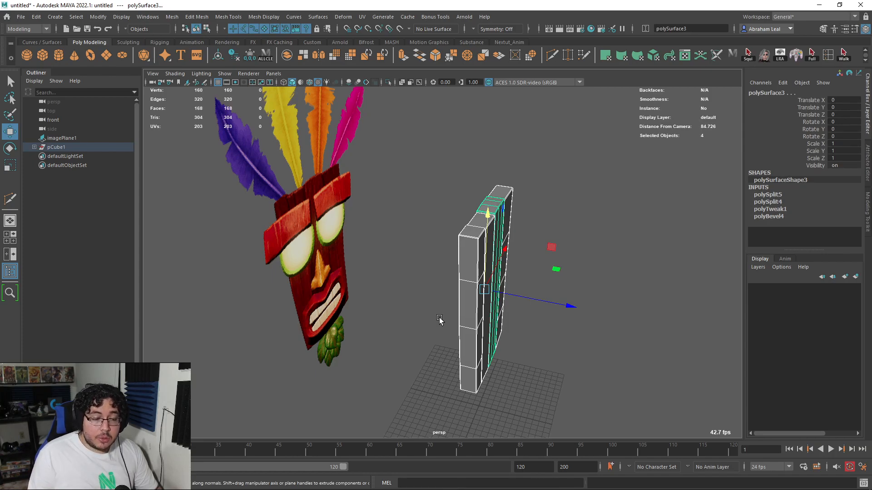
key("r")
left_click_drag(566, 308, 559, 304)
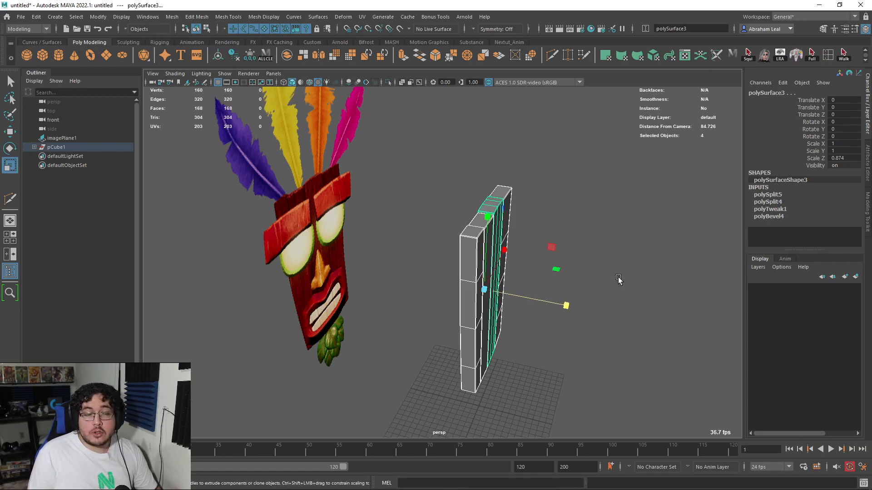
left_click(619, 280)
- Inspect the top ends and depth of the thinned planks from several angles against the mask reference
left_click_drag(619, 280, 510, 273, "alt")
scroll(473, 297, "up", 4)
left_click_drag(431, 279, 477, 207, "alt")
left_click_drag(395, 143, 383, 247, "alt")
left_click(433, 193)
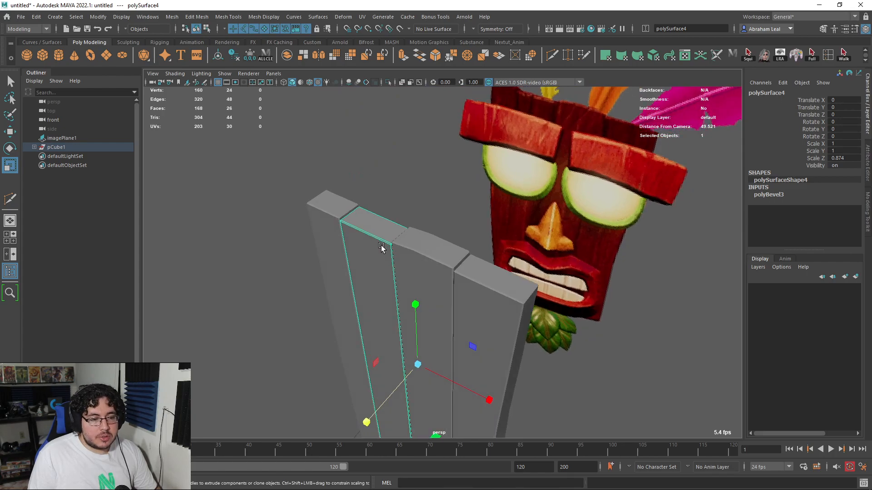
left_click_drag(514, 282, 511, 232, "alt")
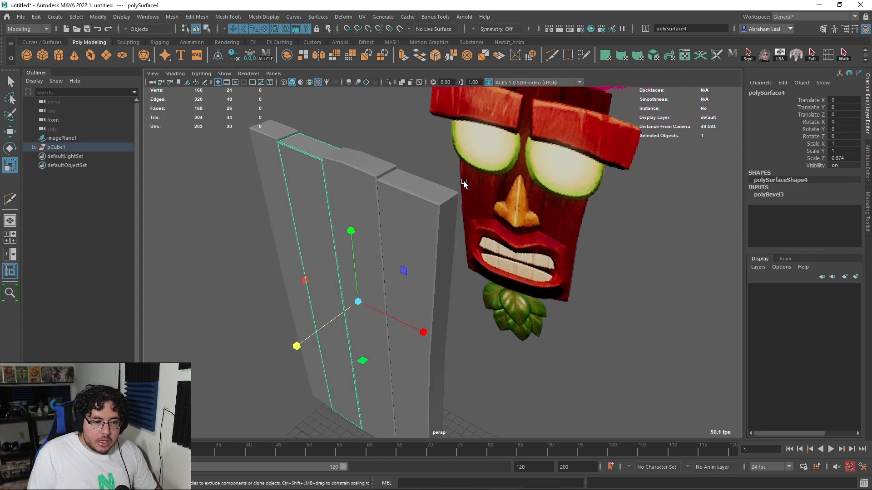
left_click_drag(427, 277, 374, 166, "alt")
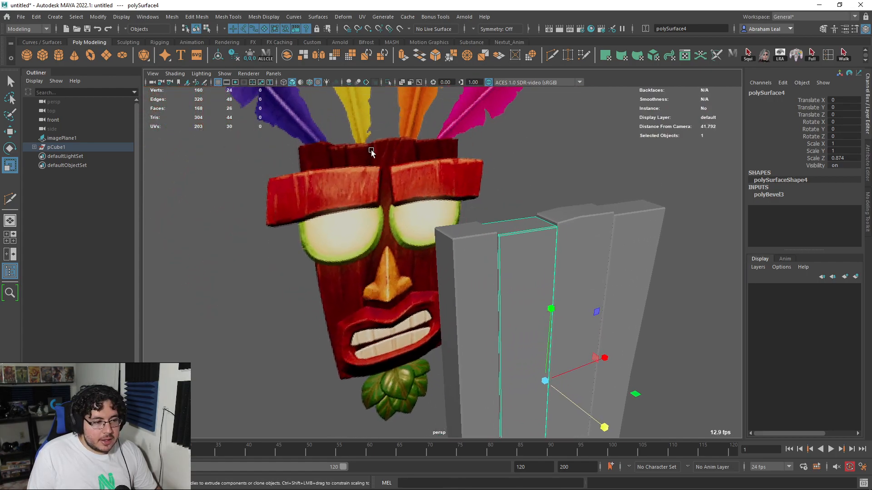
left_click_drag(491, 208, 605, 271, "alt")
scroll(606, 271, "down", 5)
middle_click_drag(605, 271, 593, 224, "alt")
left_click_drag(594, 224, 509, 245, "alt")
- Combine the four planks into a single mesh and delete its construction history
left_click_drag(628, 210, 486, 308)
left_click(601, 175)
left_click_drag(602, 175, 488, 289)
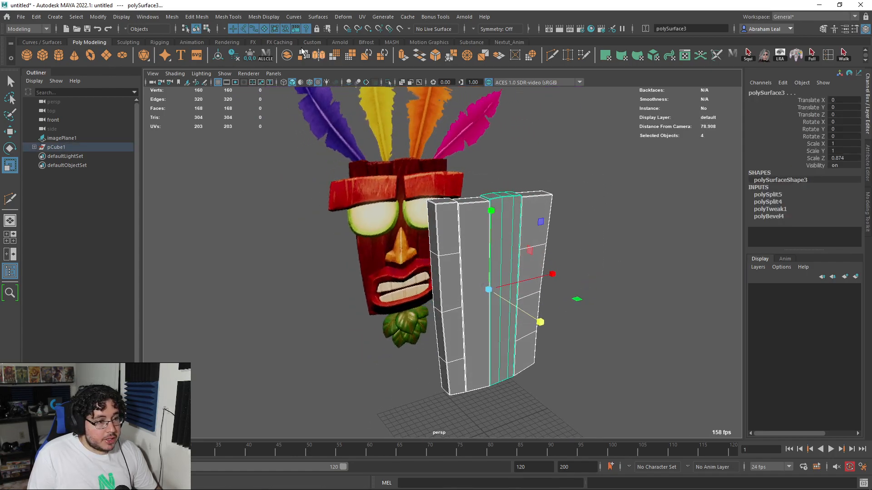
left_click(171, 17)
left_click(190, 51)
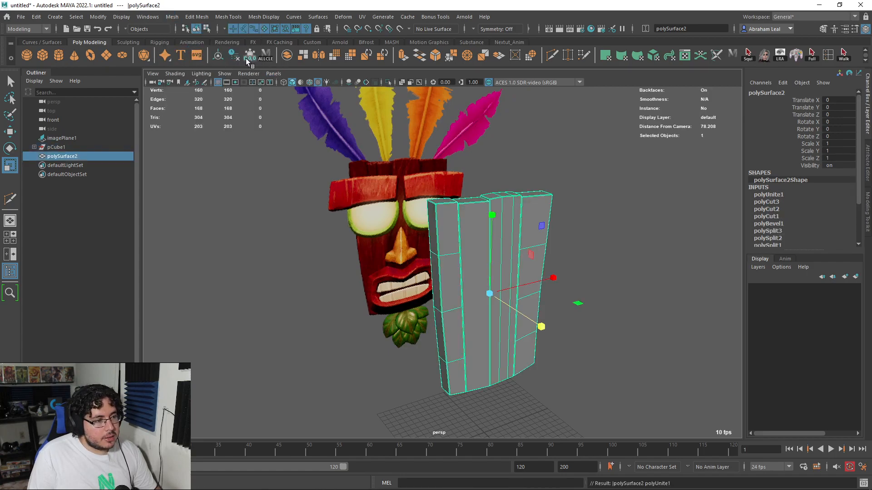
- Slice a horizontal line across all four planks of the combined mesh, a little below their top ends
key("f")
scroll(551, 190, "up", 3)
key("space")
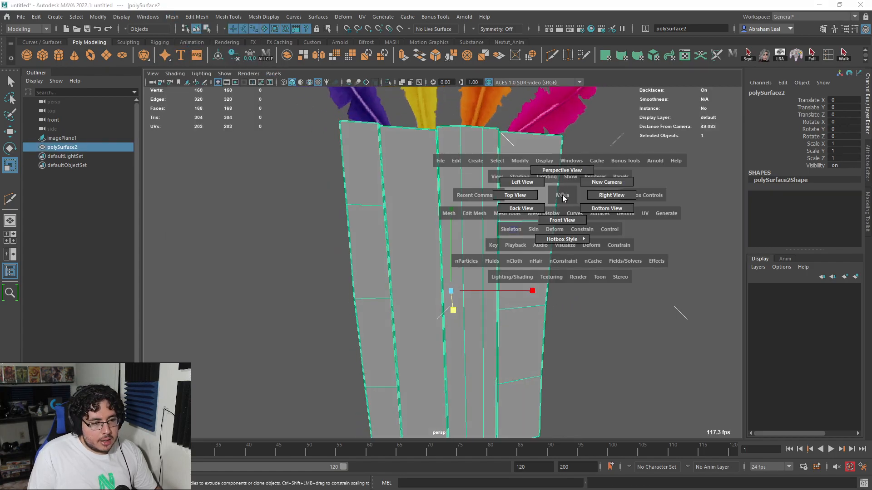
left_click(551, 55)
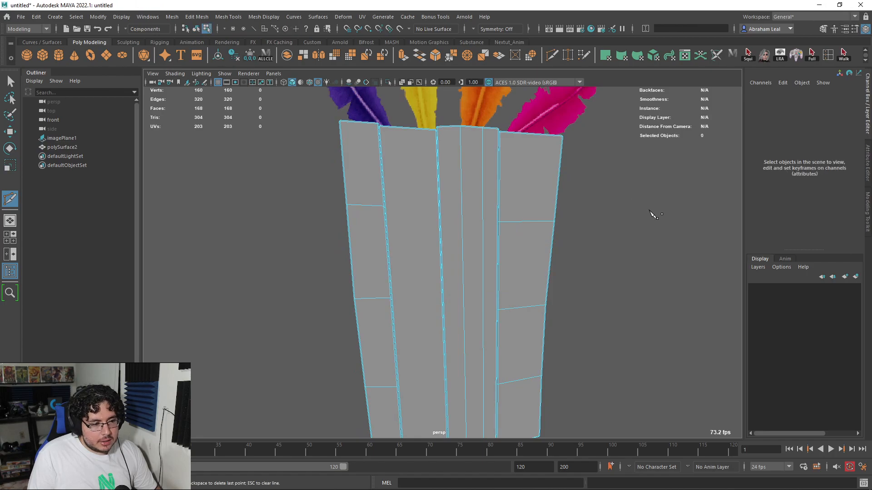
left_click_drag(252, 176, 253, 176)
left_click_drag(514, 197, 529, 210, "alt")
- Select the top-end vertices of the inner plank below the yellow feather and shift them in depth
right_click_drag(477, 195, 434, 176)
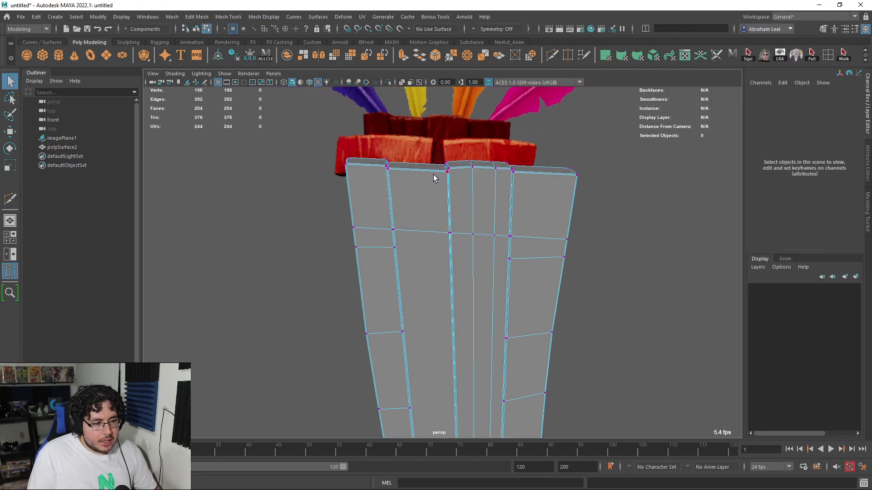
scroll(516, 244, "up", 5)
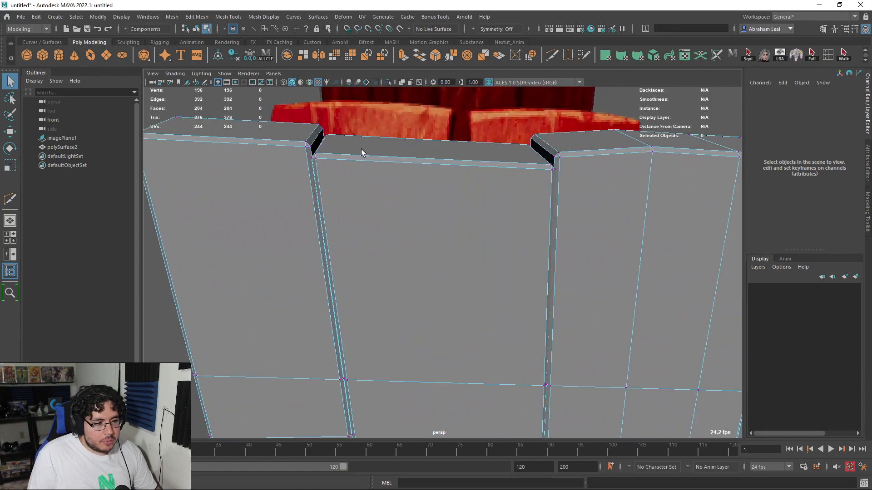
left_click_drag(335, 162, 308, 128)
key("4")
scroll(462, 152, "down", 5)
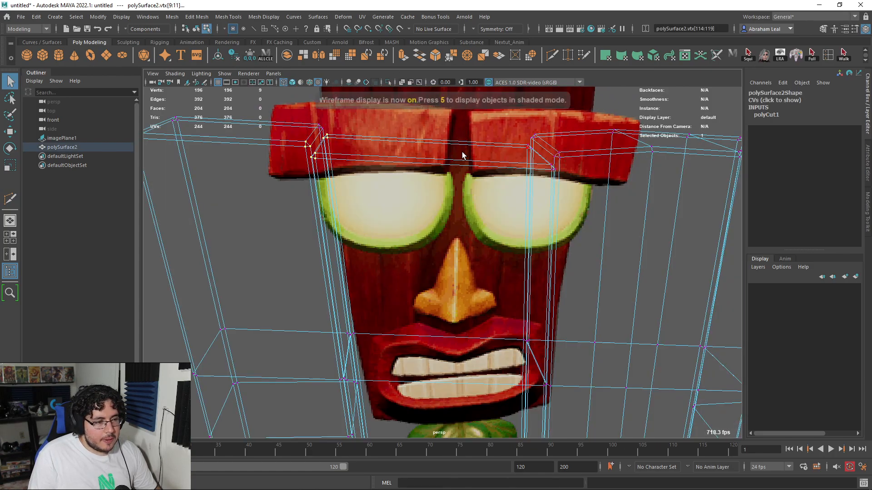
scroll(389, 175, "up", 1)
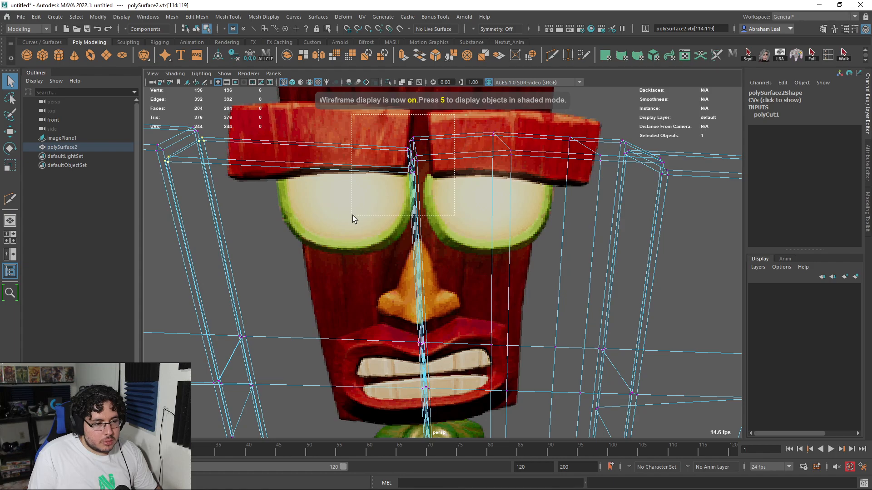
scroll(543, 153, "up", 2)
scroll(473, 196, "up", 3)
mouse_move(455, 155)
left_mouse_down()
mouse_move(379, 190)
mouse_move(459, 219)
mouse_move(574, 241)
left_mouse_up()
key("5")
middle_click_drag(574, 241, 528, 223, "alt")
key("w")
left_click_drag(560, 208, 503, 191)
- Isolate the top-end vertices of the inner plank below the orange feather and offset them in depth from the neighbouring planks
left_click_drag(572, 142, 439, 215, "shift")
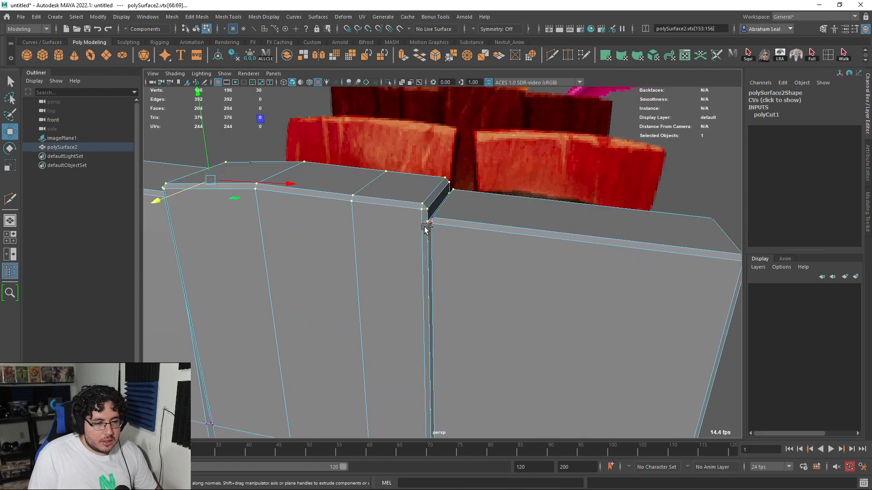
left_click_drag(449, 206, 495, 199, "ctrl")
key("4")
scroll(477, 195, "down", 4)
left_click_drag(373, 187, 338, 227, "ctrl")
mouse_move(339, 227)
left_mouse_down("alt")
mouse_move(310, 245)
mouse_move(318, 253)
mouse_move(310, 256)
left_mouse_up("alt")
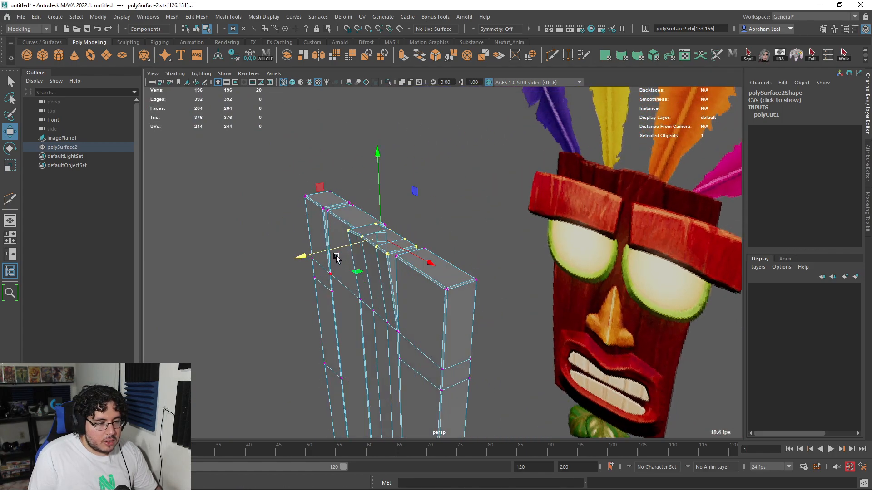
key("6")
left_click_drag(372, 255, 323, 242, "alt")
middle_click_drag(322, 242, 353, 252, "alt")
right_click_drag(352, 252, 418, 270, "alt")
left_click_drag(418, 270, 275, 200, "alt")
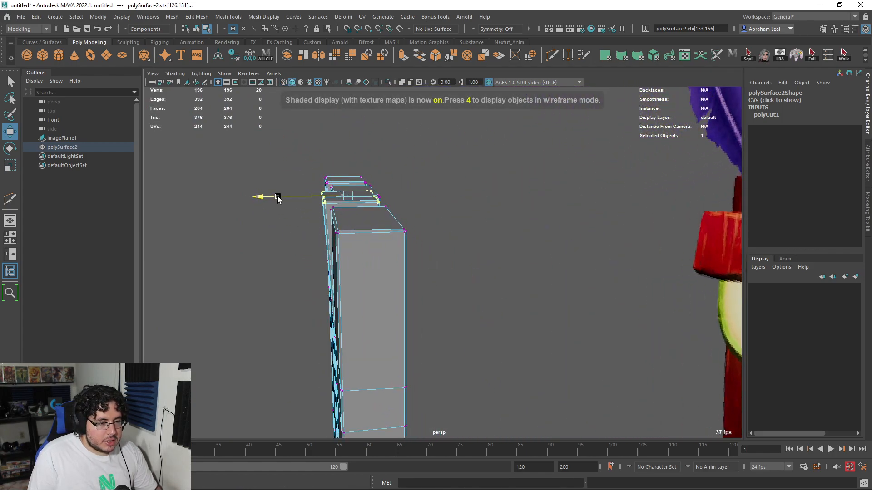
- Select only the top-end vertices of the outer plank below the magenta feather and shift them in depth
left_click_drag(386, 240, 608, 213, "alt")
left_click_drag(699, 191, 629, 274)
left_click_drag(630, 275, 576, 227, "alt")
right_click_drag(576, 227, 606, 232, "alt")
middle_click_drag(606, 231, 493, 216, "alt")
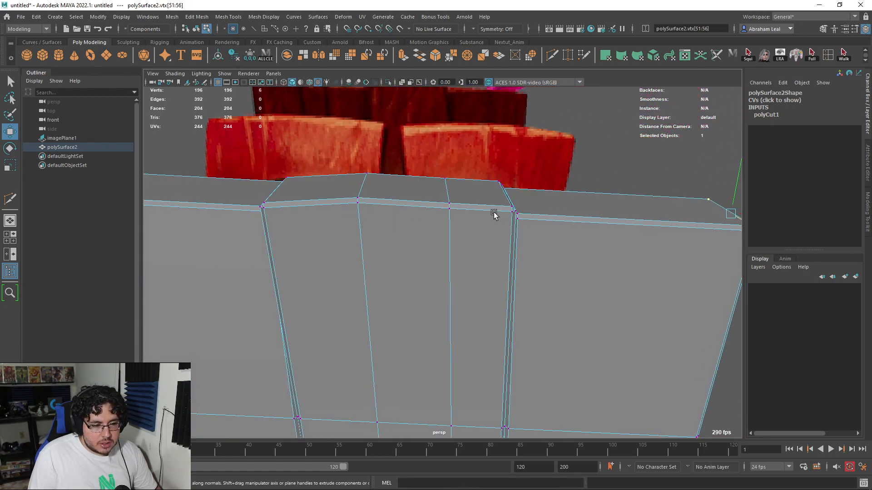
right_click_drag(492, 216, 543, 231, "alt")
left_click_drag(544, 232, 484, 126, "alt")
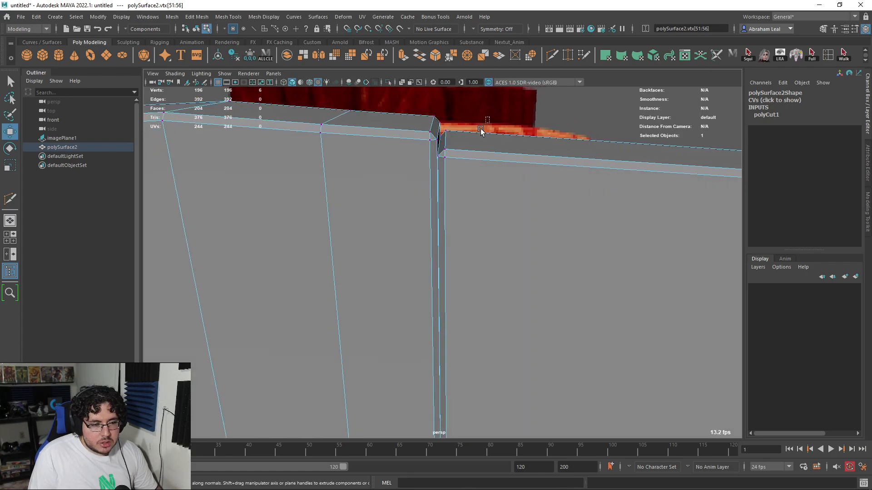
key("4")
left_click_drag(383, 117, 334, 144, "ctrl")
right_click_drag(436, 156, 394, 173, "alt")
left_click_drag(393, 173, 344, 245, "alt")
- Shift the top-end vertices of the outer plank below the purple feather slightly in depth
middle_click_drag(344, 244, 457, 238, "alt")
left_click_drag(457, 239, 463, 254, "alt")
left_click_drag(460, 139, 382, 193)
left_click_drag(513, 199, 445, 233, "shift")
left_click_drag(406, 210, 403, 210)
key("6")
scroll(472, 245, "down", 4)
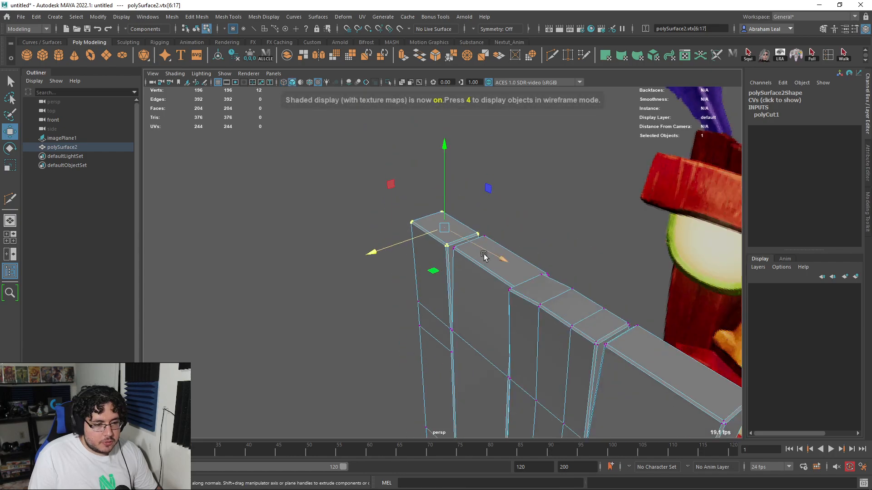
- Return to object mode and examine the plank board's irregular top ends and depth offsets from several angles beside the reference
right_click_drag(485, 255, 522, 222)
left_click(558, 194)
scroll(558, 195, "down", 4)
mouse_move(559, 195)
left_mouse_down("alt")
mouse_move(568, 262)
mouse_move(611, 284)
mouse_move(603, 301)
mouse_move(648, 306)
mouse_move(522, 294)
mouse_move(454, 311)
mouse_move(402, 276)
mouse_move(442, 276)
mouse_move(436, 288)
mouse_move(510, 259)
mouse_move(555, 259)
mouse_move(517, 271)
mouse_move(544, 251)
mouse_move(456, 266)
mouse_move(493, 252)
mouse_move(459, 282)
mouse_move(567, 302)
mouse_move(426, 286)
mouse_move(471, 282)
left_mouse_up("alt")
left_click(510, 259)
scroll(493, 251, "down", 5)
left_click(566, 302)
scroll(427, 286, "up", 5)
left_click(470, 287)
scroll(470, 287, "up", 4)
left_click_drag(439, 220, 453, 257, "alt")
scroll(452, 259, "down", 5)
left_click_drag(441, 288, 465, 299, "alt")
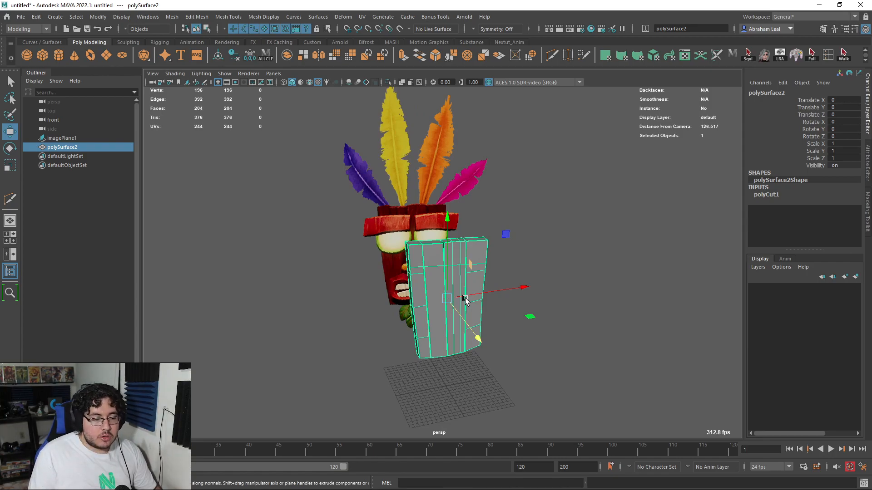
scroll(465, 300, "up", 3)
left_click_drag(473, 274, 488, 256, "alt")
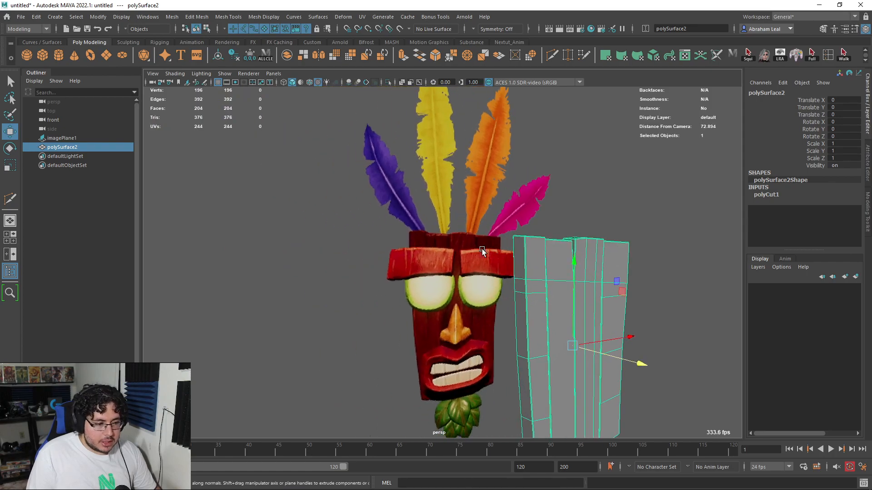
middle_click_drag(492, 309, 432, 240, "alt")
scroll(433, 245, "up", 1)
left_click_drag(409, 268, 508, 270, "alt")
left_click_drag(438, 261, 423, 223, "alt")
left_click(339, 259)
scroll(339, 261, "down", 3)
left_click_drag(422, 281, 502, 298, "alt")
left_click(312, 304)
left_click(427, 307)
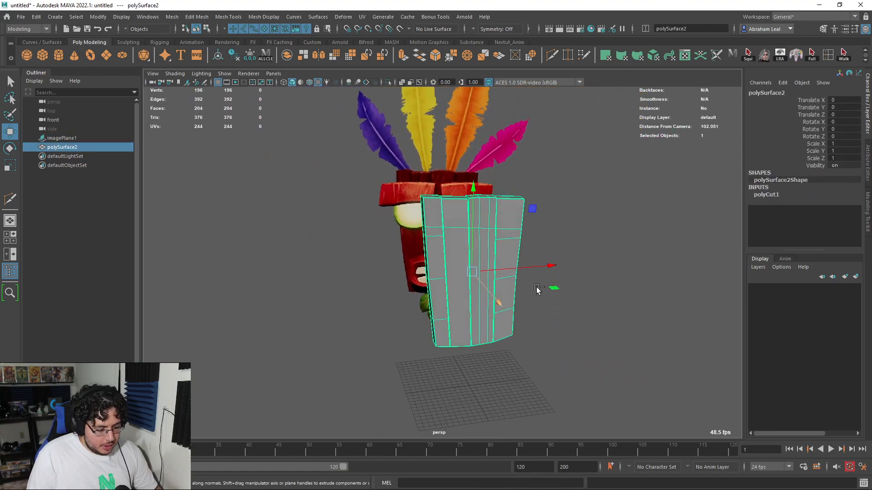
- Save the scene as a new Maya ASCII file named AkuAku in the project's scenes folder
key("ctrl+shift+s")
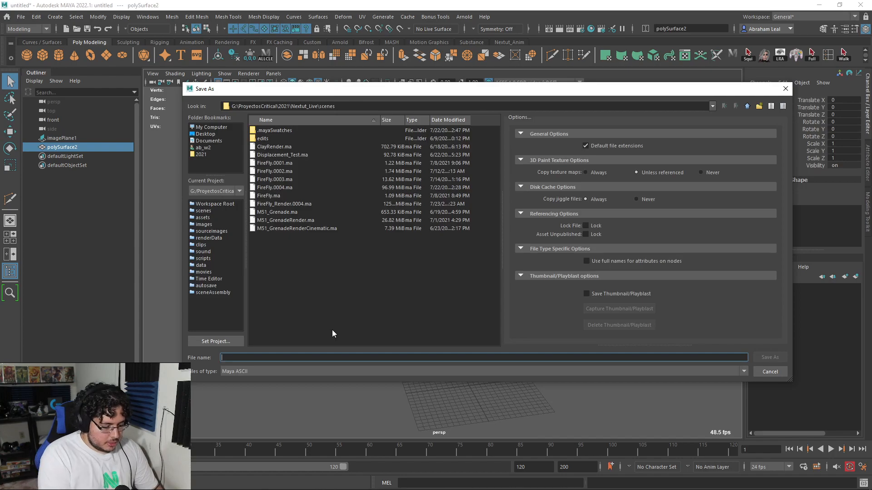
type("AkuAku")
key("Return")
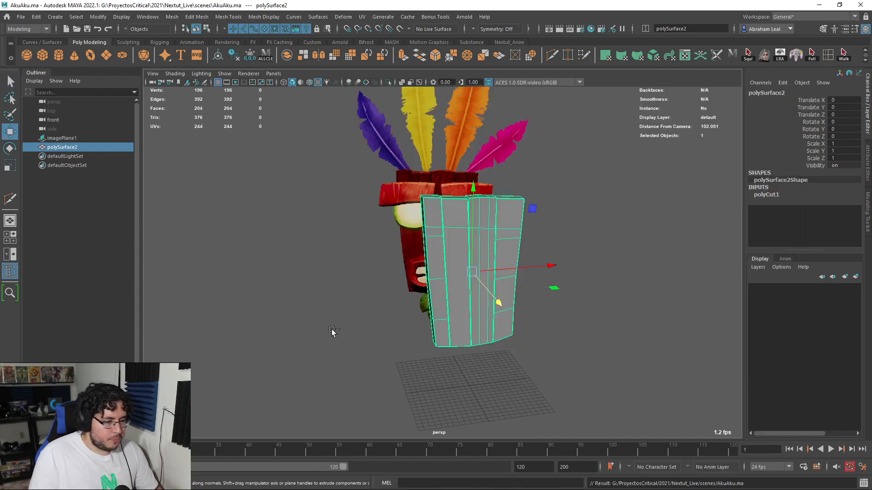
- Switch to the front view in wireframe display and examine the mouth on the reference image
left_click(354, 310)
key("space")
left_click_drag(439, 260, 442, 279)
scroll(454, 322, "down", 3)
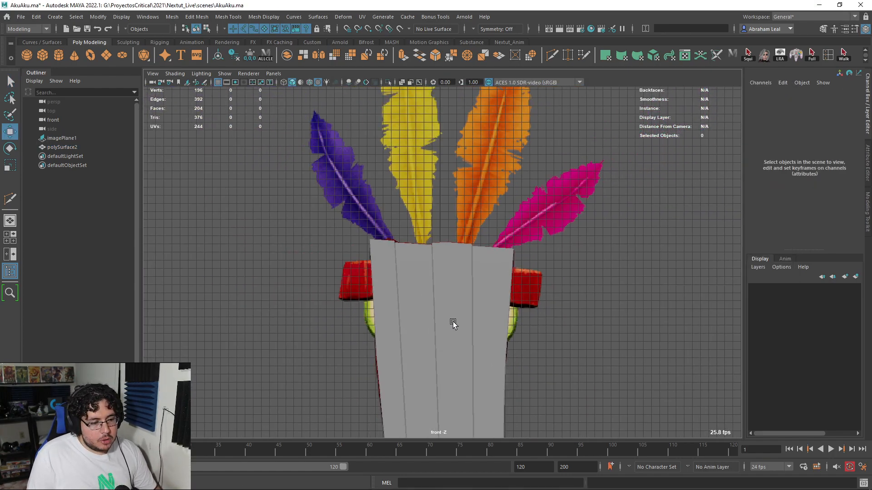
key("4")
scroll(468, 251, "up", 5)
scroll(467, 251, "up", 2)
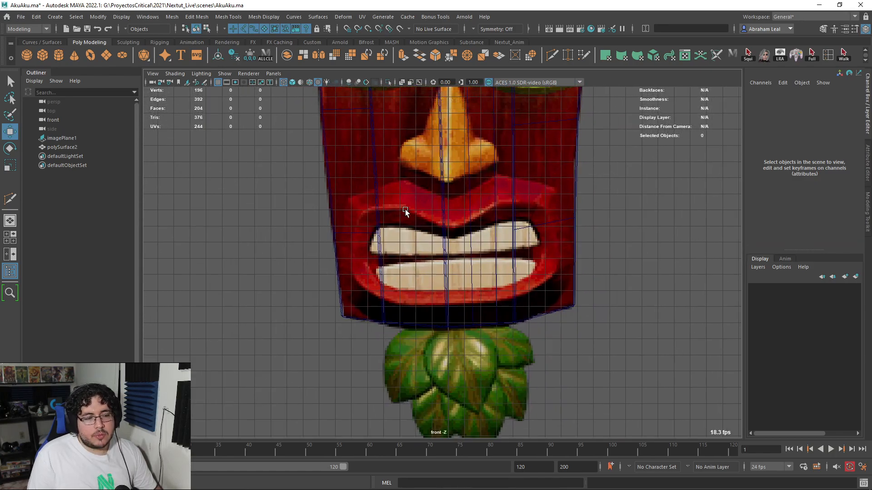
scroll(462, 228, "up", 2)
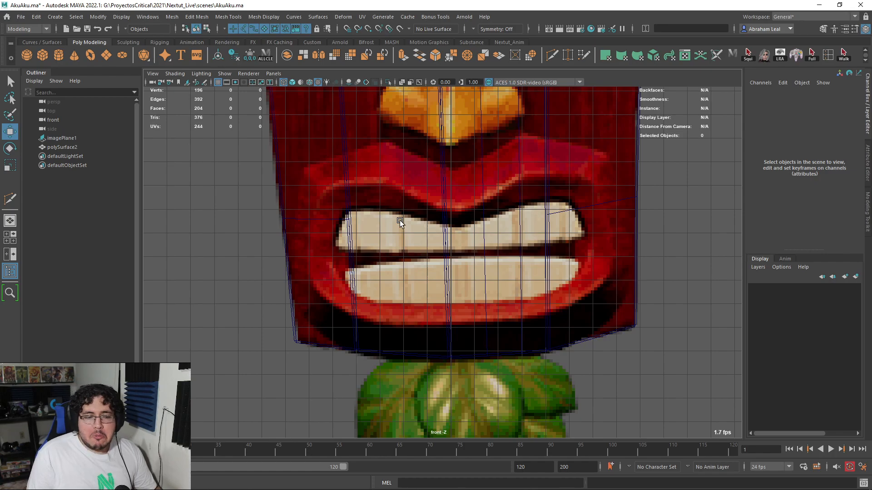
scroll(500, 255, "down", 3)
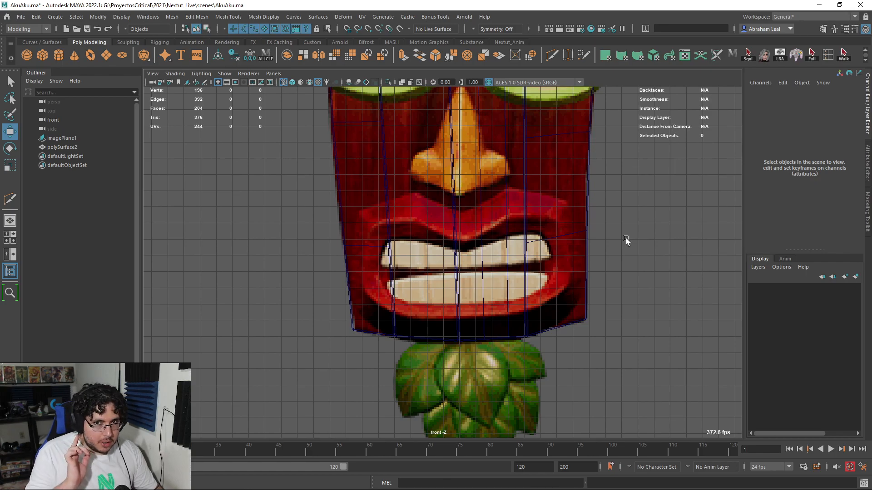
scroll(577, 254, "up", 5)
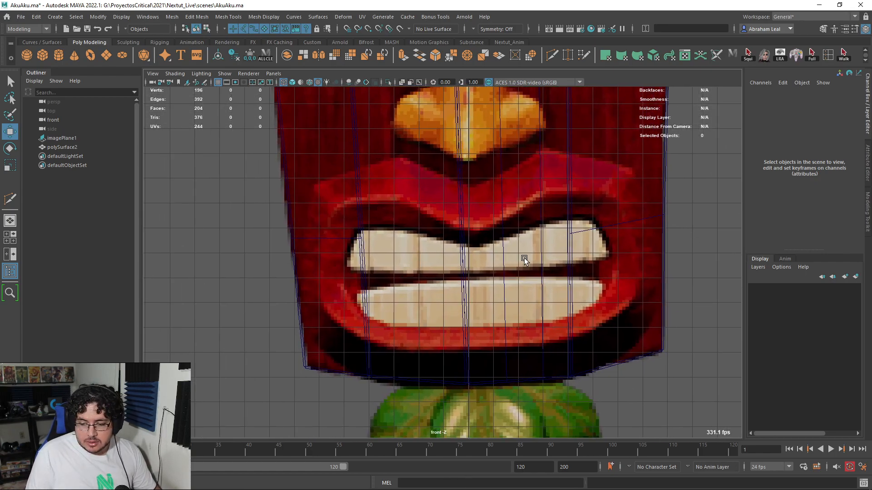
scroll(446, 212, "down", 1)
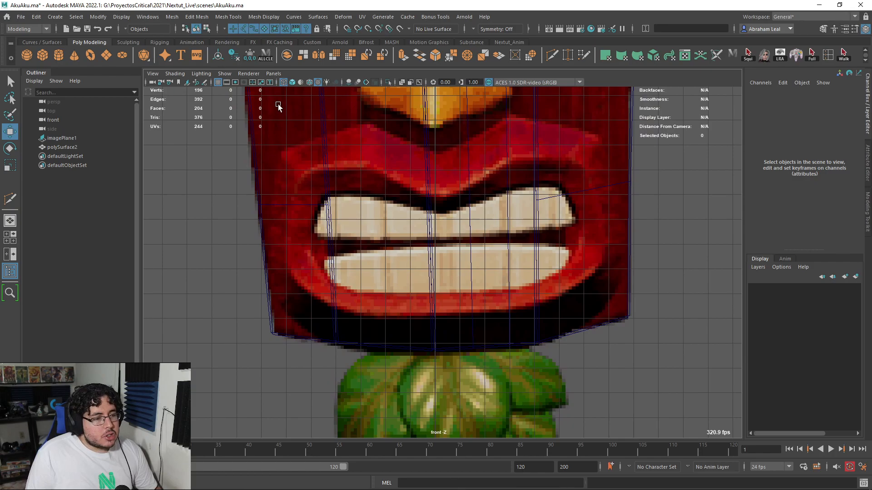
- Create a polygon plane, raise it to the mouth at about Y 13, and rotate it 90 degrees in X to face the front
left_click(105, 56)
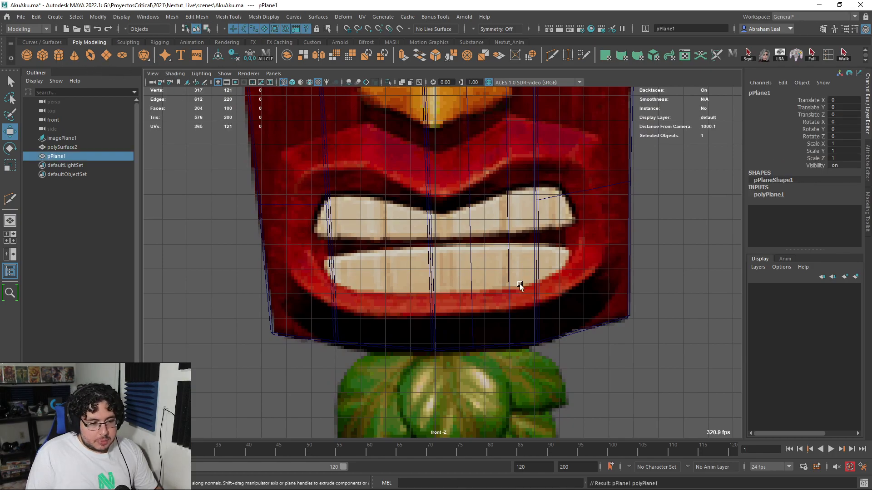
scroll(524, 279, "down", 4)
left_click_drag(442, 293, 442, 281)
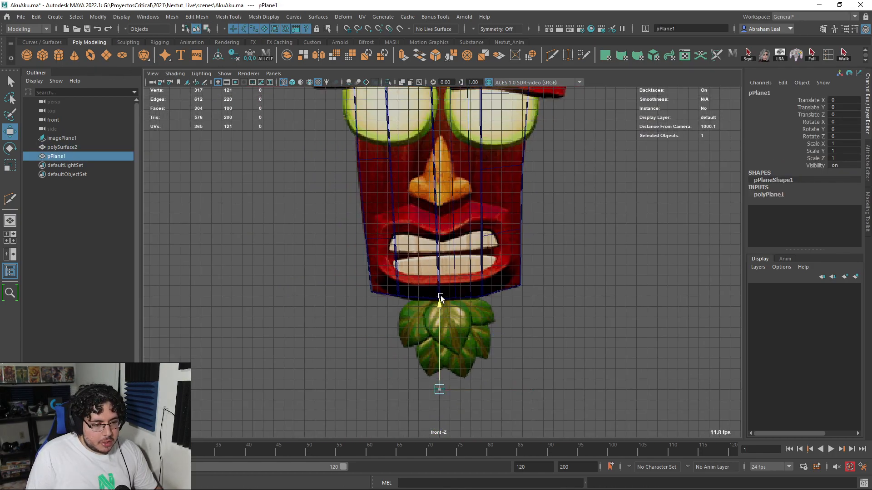
key("e")
scroll(438, 199, "up", 3)
left_click_drag(439, 201, 437, 272)
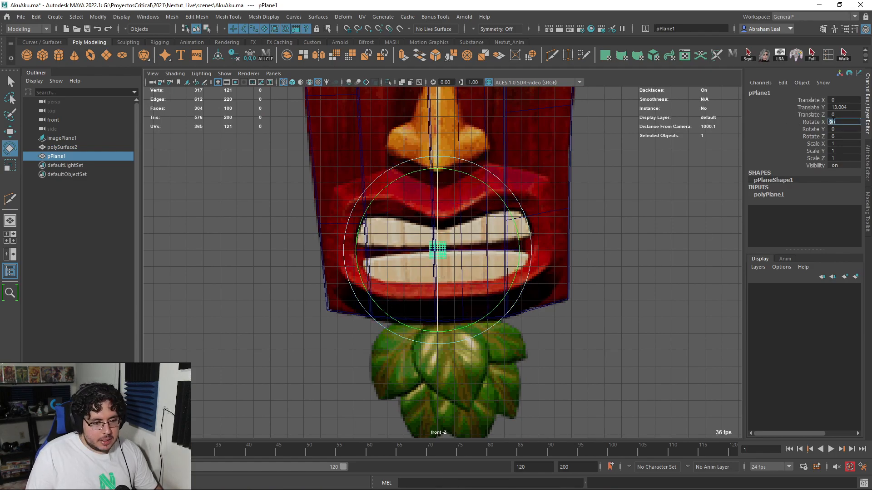
- Put the plank board on a new display layer and hide that layer
left_click(496, 174)
scroll(544, 196, "down", 3)
scroll(567, 191, "up", 3)
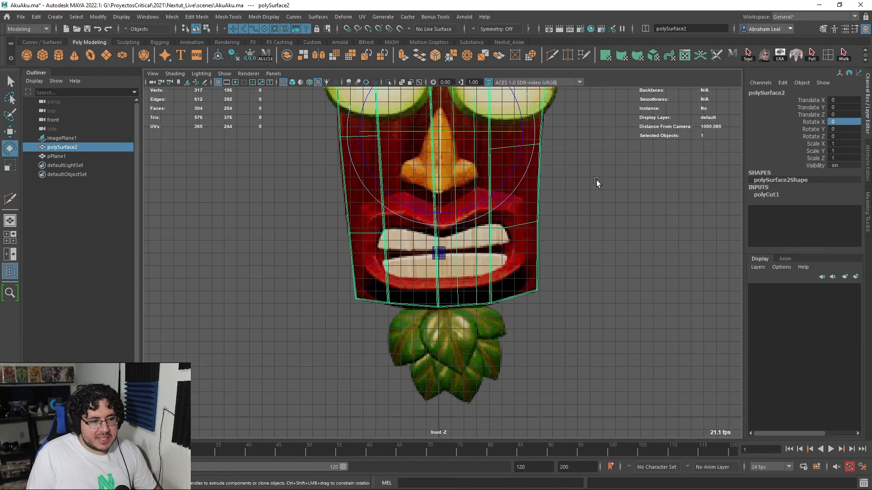
left_click(855, 277)
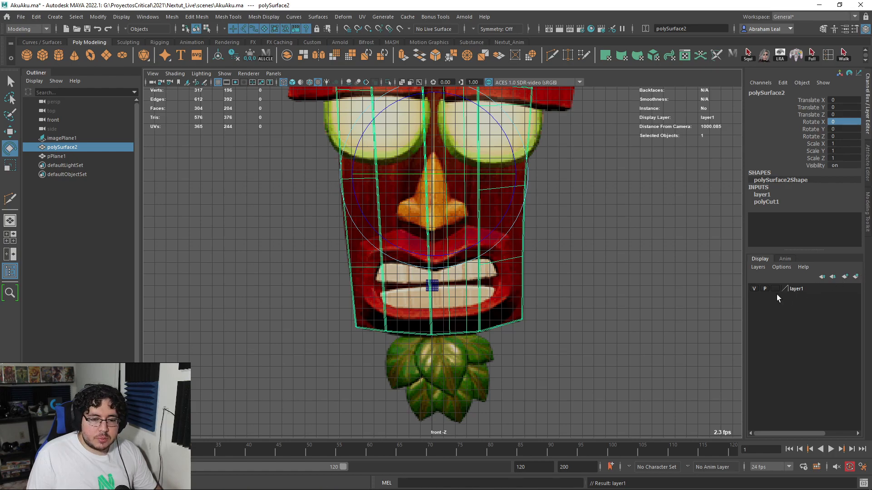
left_click(754, 288)
left_click(541, 282)
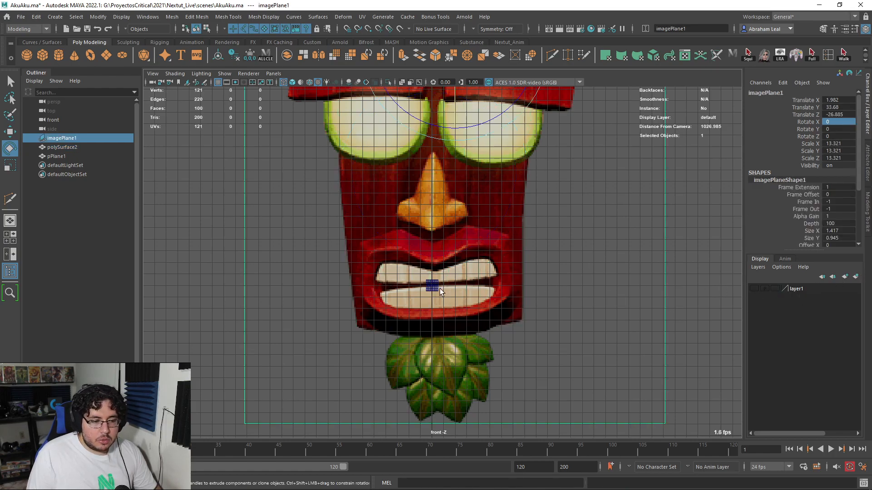
left_click(754, 288)
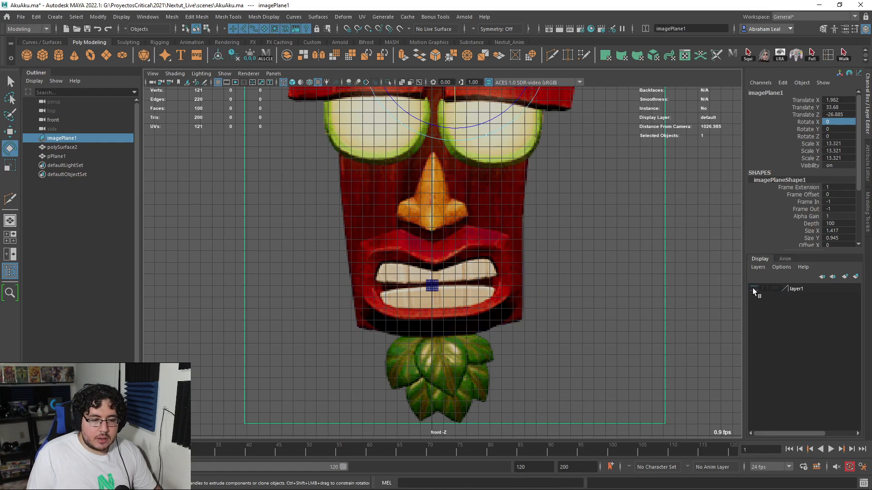
- Set the plane's width and height subdivisions to 1
right_click_drag(399, 304, 437, 305, "alt")
left_click(428, 313)
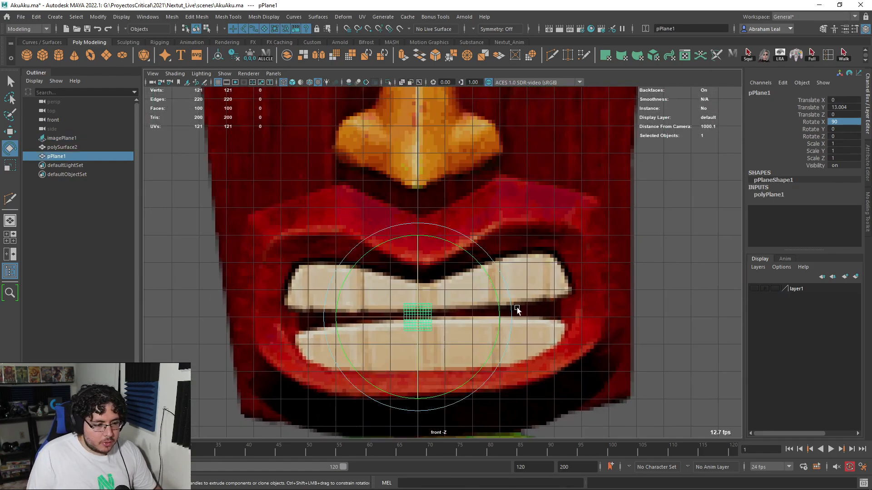
left_click(763, 195)
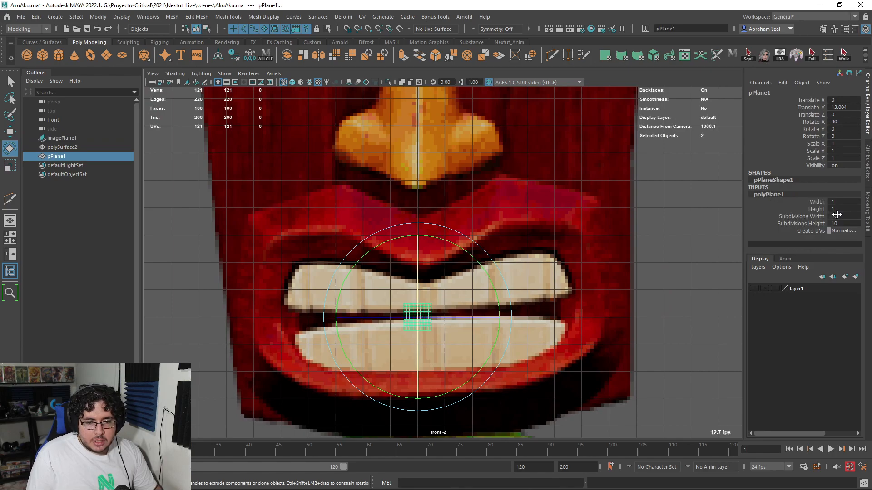
type("1")
key("Return")
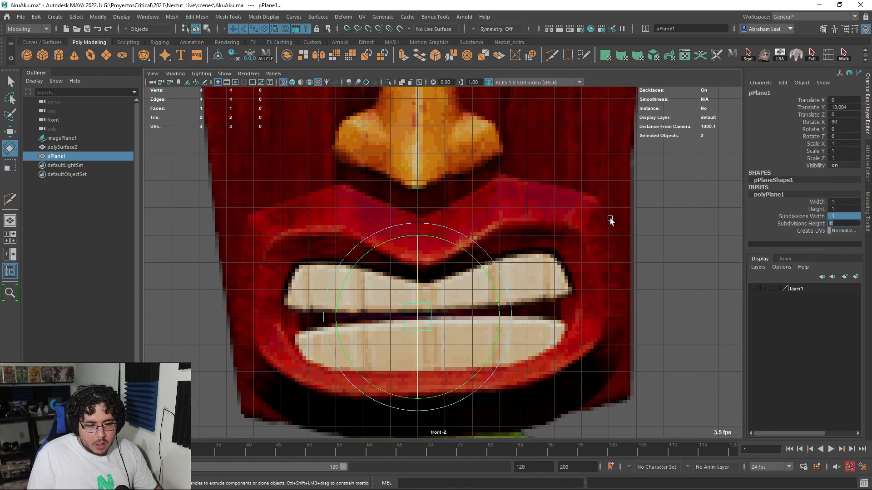
right_click_drag(432, 326, 442, 328, "alt")
key("Return")
- Move the plane onto the upper lip's right peak, at about X 3.46 and Y 17.61, and turn on shaded display
key("q")
key("w")
left_click_drag(418, 319, 525, 184)
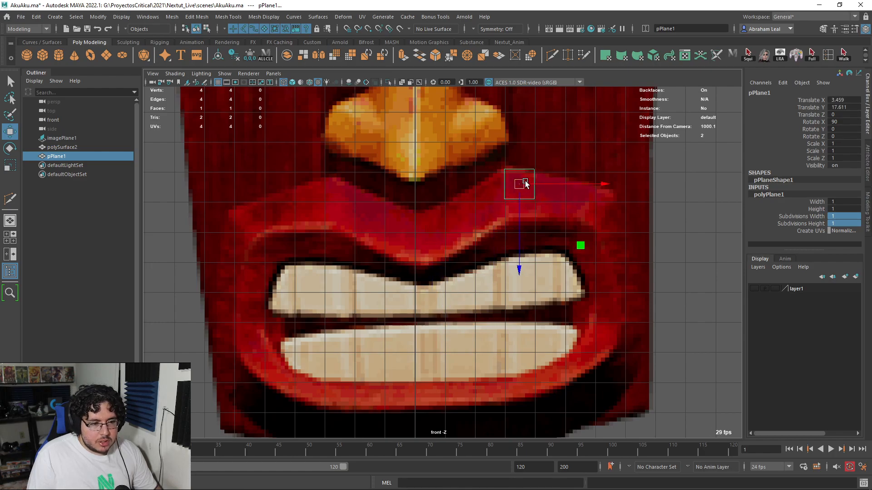
key("5")
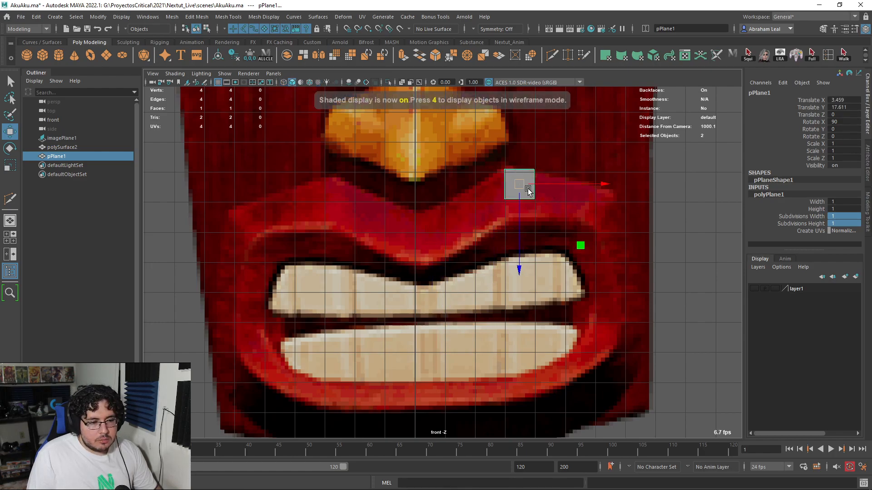
middle_click_drag(512, 174, 489, 167, "alt")
- With Quad Draw, fit the plane to the upper lip's right peak and add one quad toward the outer corner and one toward the centre
left_click(582, 56)
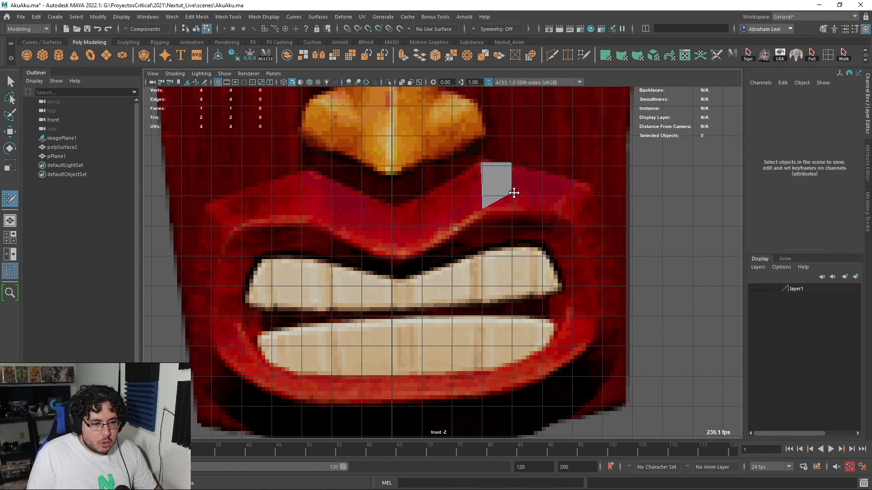
left_click(582, 184)
left_click(518, 187, "shift")
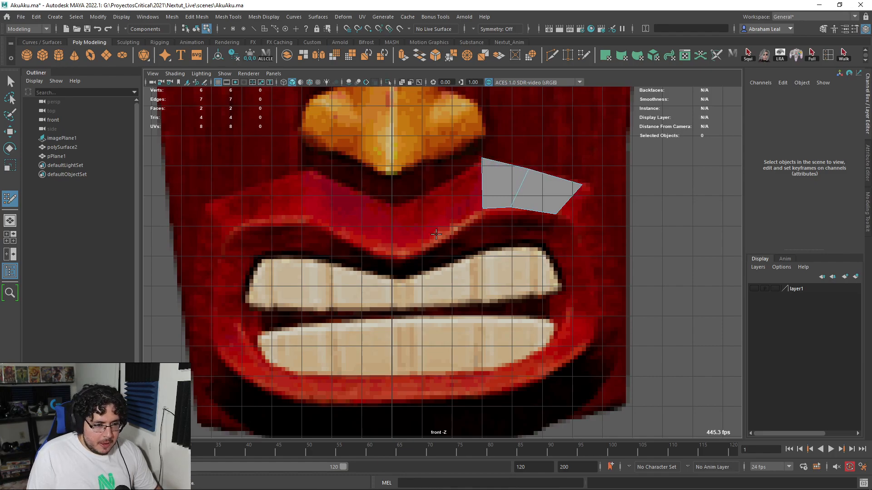
left_click(429, 190)
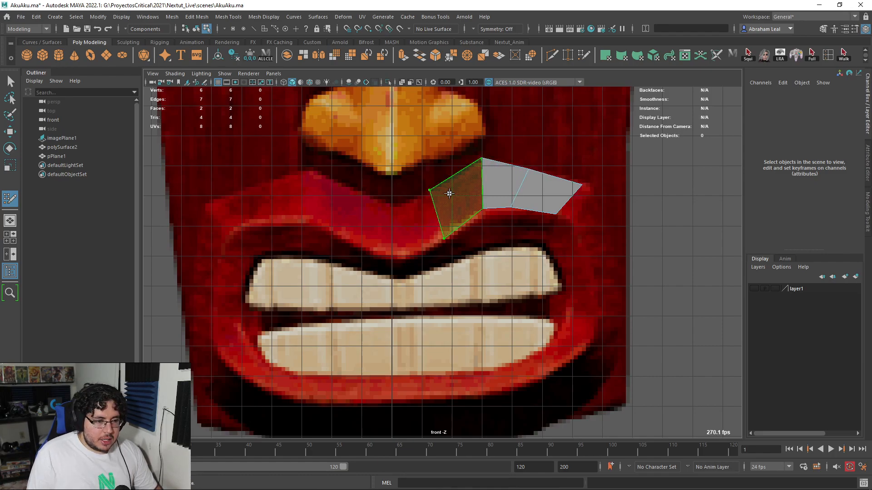
left_click(458, 196, "shift")
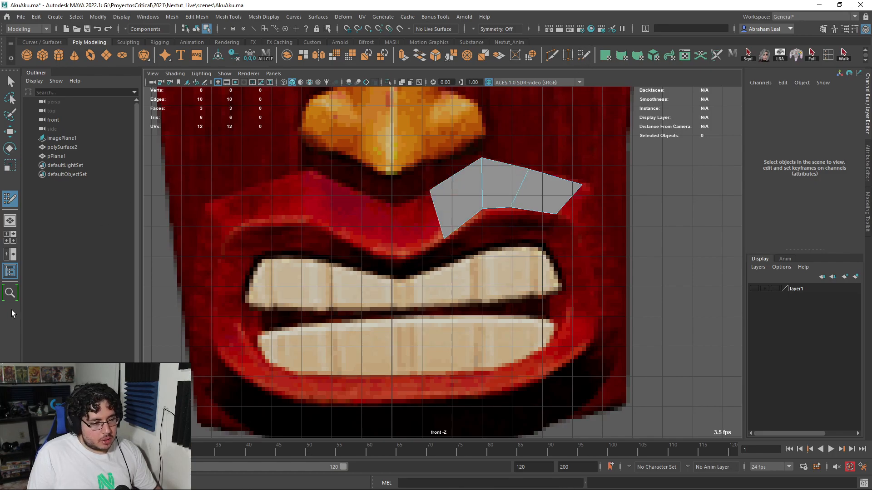
- Add a quad that extends the upper-lip strip from the right peak to the vertical centre line
key("ctrl+f")
middle_click_drag(502, 212, 525, 204, "alt")
right_click_drag(525, 205, 526, 222, "alt")
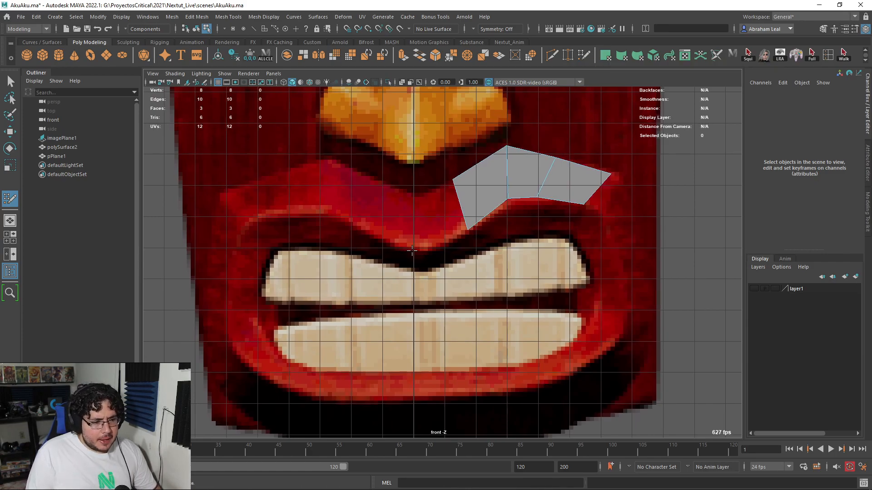
left_click(419, 203, "shift")
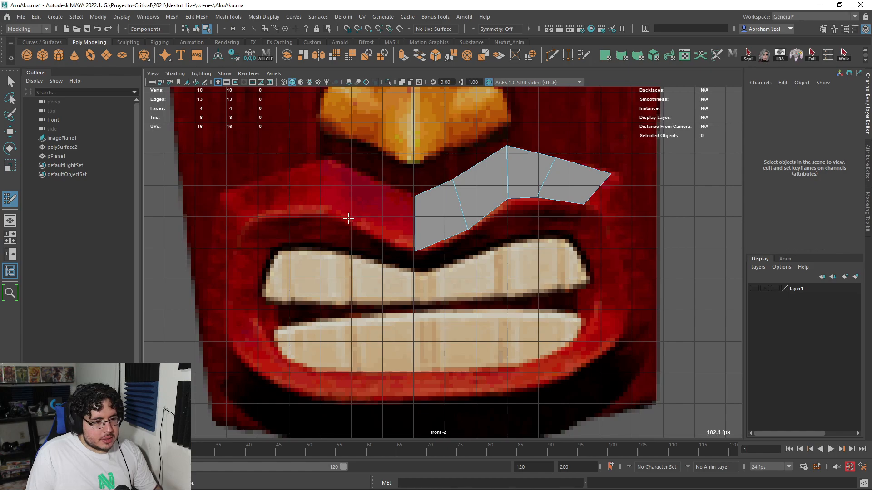
- Continue the upper-lip strip from the centre line over the left peak with three quads following the reference
left_click(353, 172)
left_click(359, 195, "shift")
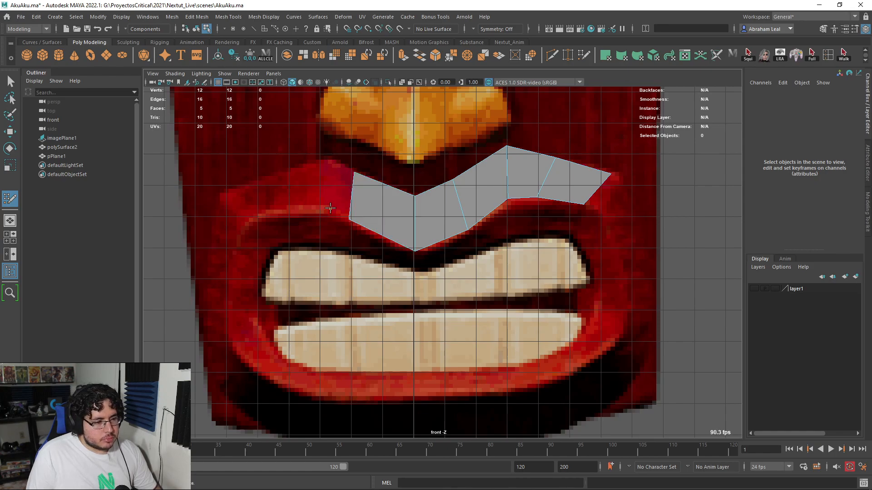
left_click(330, 159)
left_click(353, 201, "shift")
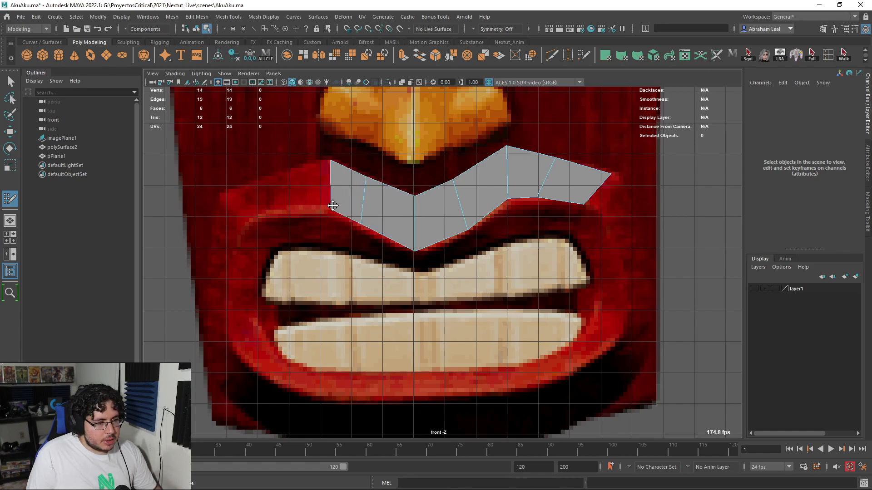
left_click(267, 173)
left_click(294, 189, "shift")
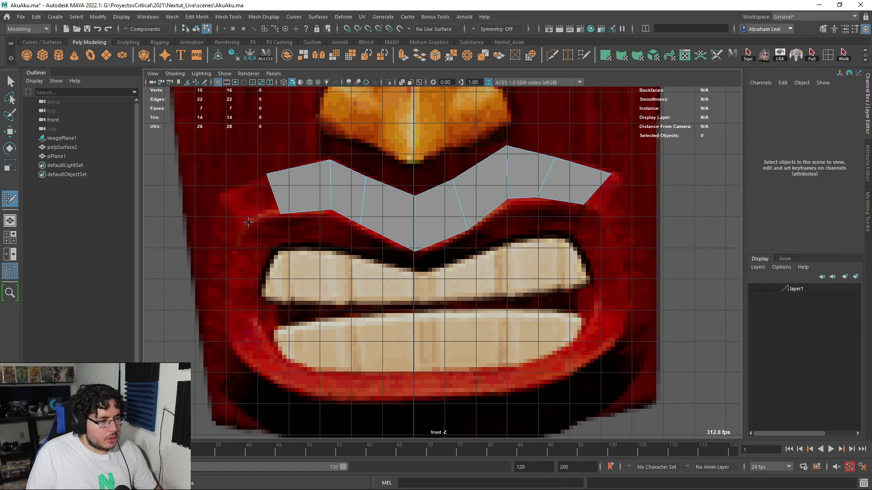
- Wrap the strip around the mouth's upper-left corner and down its left side with three quads, adjusting the end vertices to the lip
left_click(224, 195)
left_click(248, 204, "shift")
left_click(204, 261)
left_click(224, 230, "shift")
middle_click_drag(246, 303, 279, 246, "alt")
left_click(237, 282)
left_click(247, 260, "shift")
left_click_drag(245, 283, 241, 262)
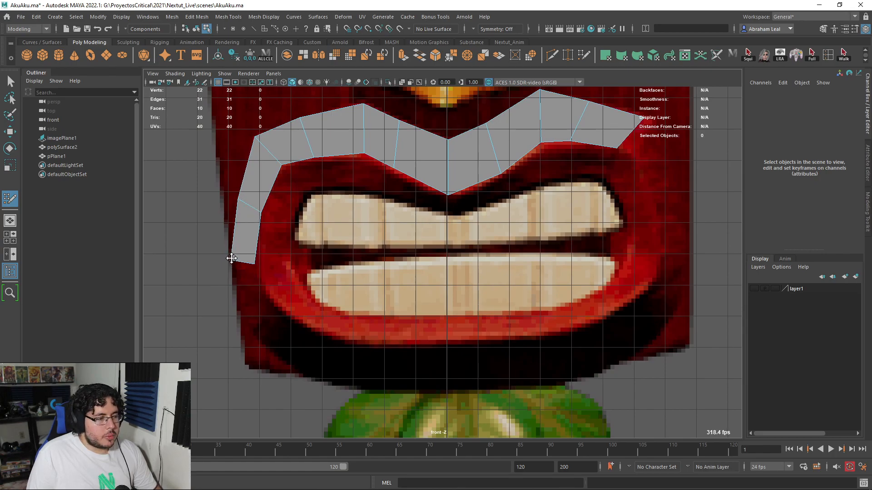
- Carry the strip around the mouth's lower-left corner with two quads outside the red lip
left_click(247, 326)
left_click(251, 302, "shift")
left_click(296, 366)
left_click(290, 350, "shift")
middle_click_drag(290, 350, 318, 322, "alt")
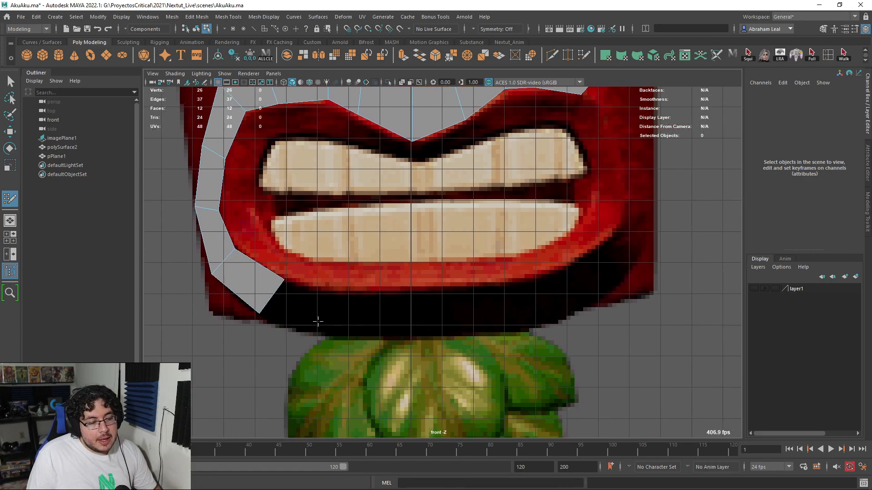
- Extend the strip beneath the lower lip with two quads, ending just left of the centre line
left_click(339, 291)
left_click(319, 307, "shift")
left_click(402, 291)
left_click(384, 305, "shift")
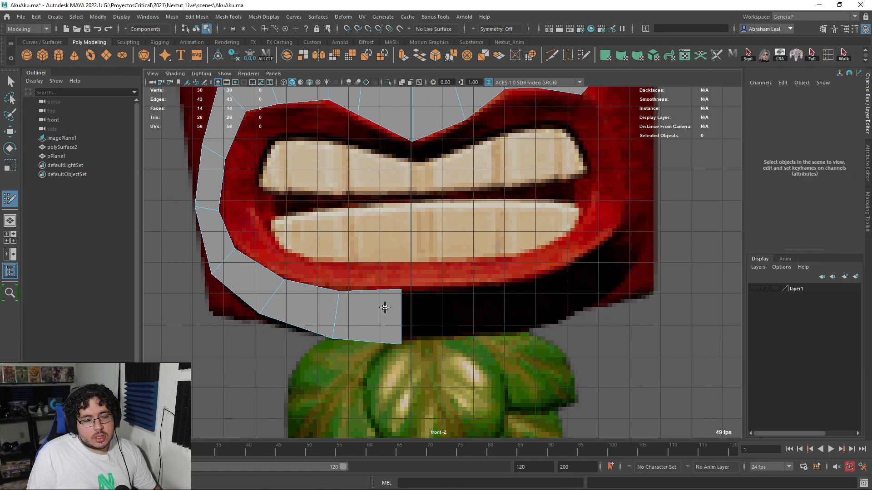
- Move the lower strip's end edge onto the centre line and add one quad to its right beneath the lip
left_click_drag(399, 317, 413, 326)
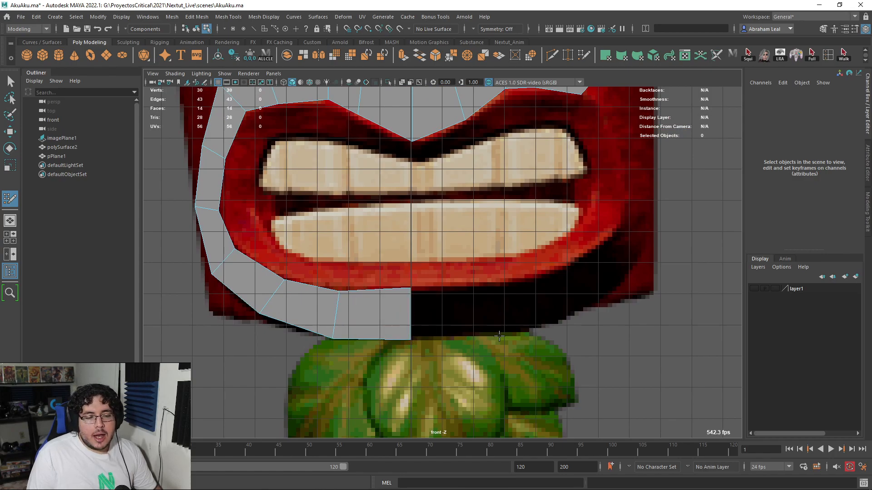
left_click(498, 288)
left_click(439, 311, "shift")
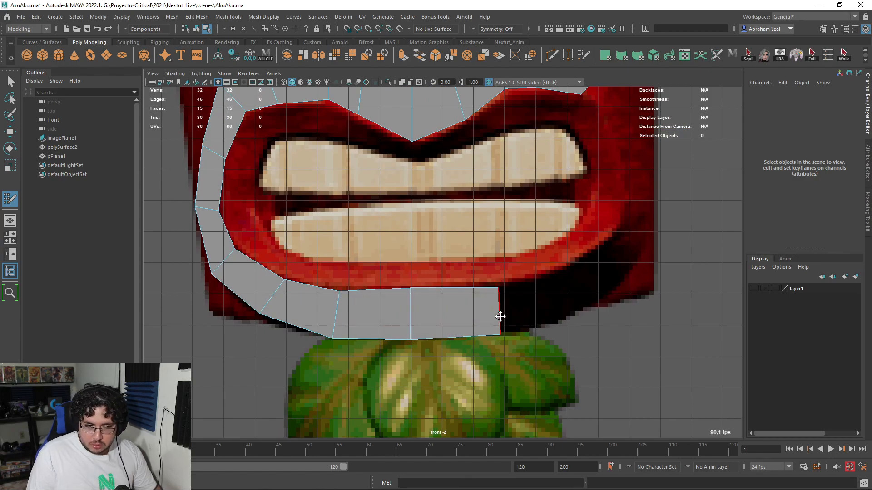
- Carry the strip around the mouth's lower-right corner with three quads following the outside of the red lip
scroll(499, 291, "down", 10)
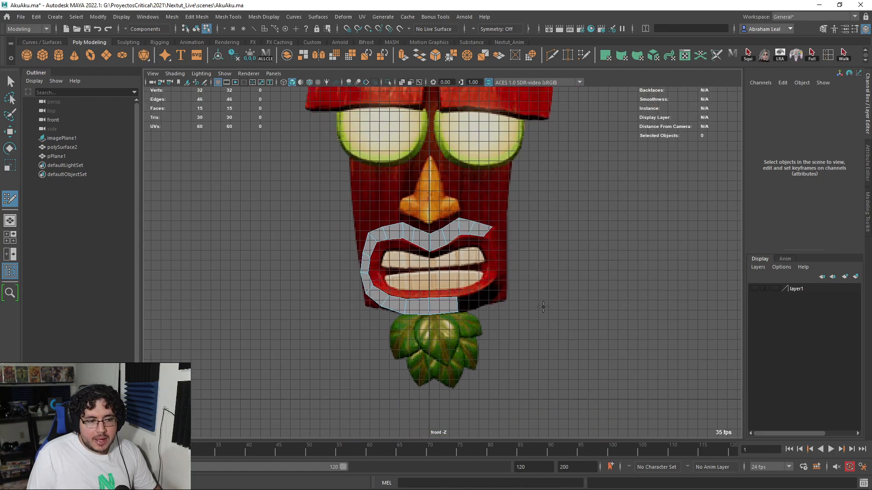
scroll(526, 281, "up", 8)
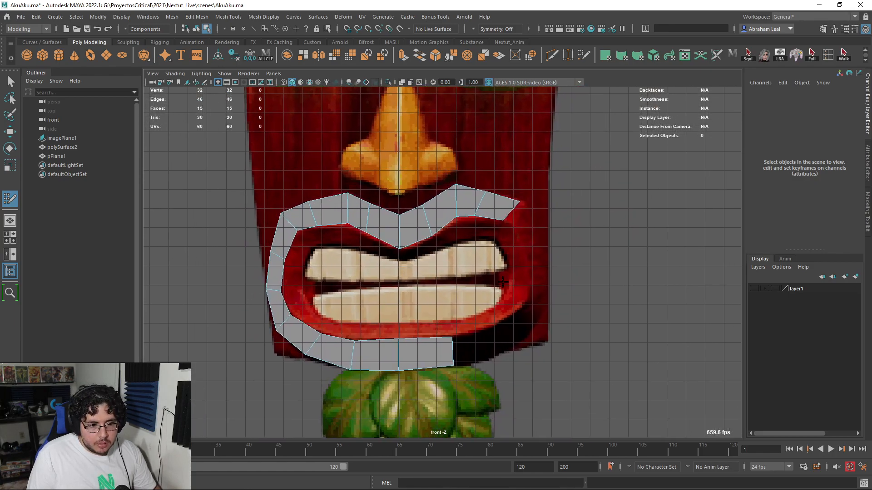
scroll(563, 308, "down", 6)
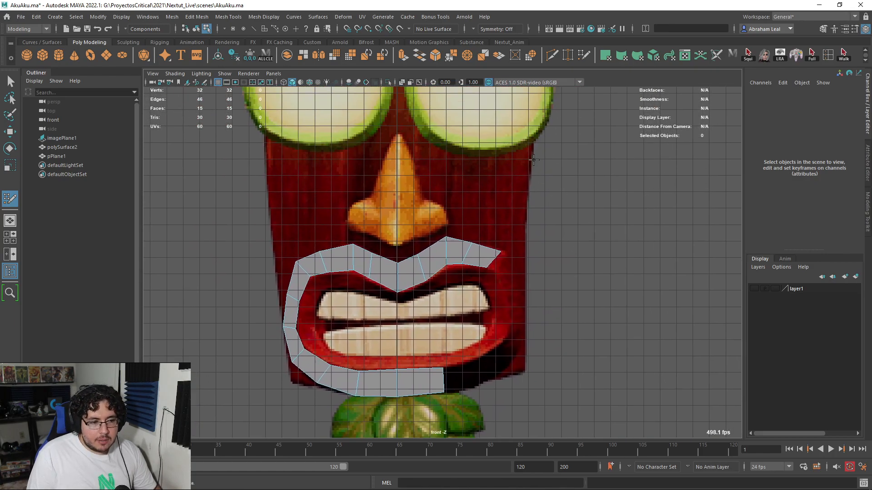
scroll(420, 300, "up", 6)
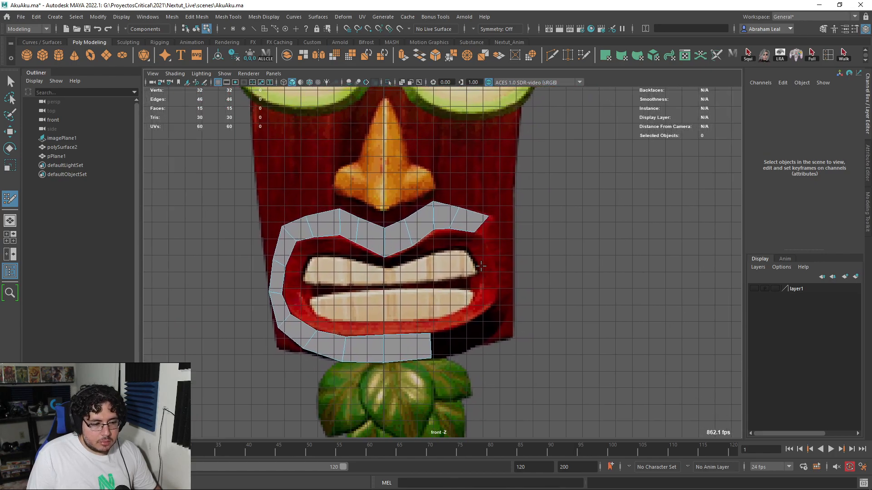
left_click(407, 259)
left_click(405, 276, "shift")
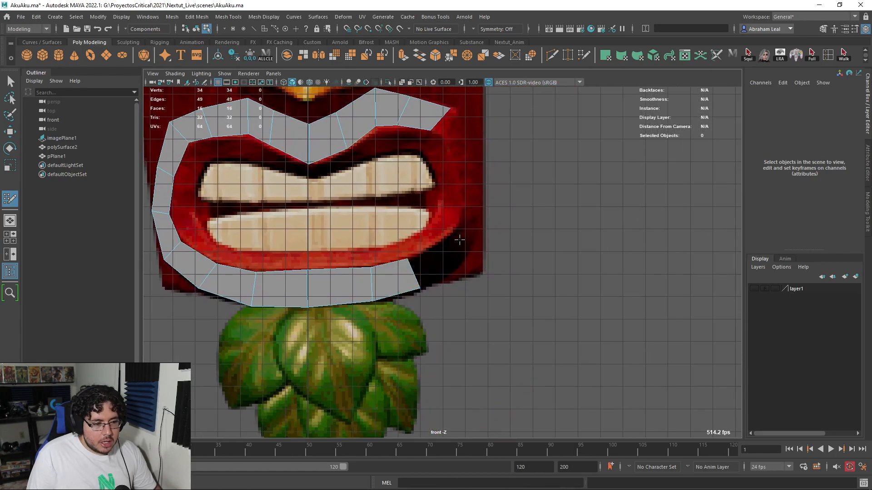
left_click(463, 257)
left_click(449, 255, "shift")
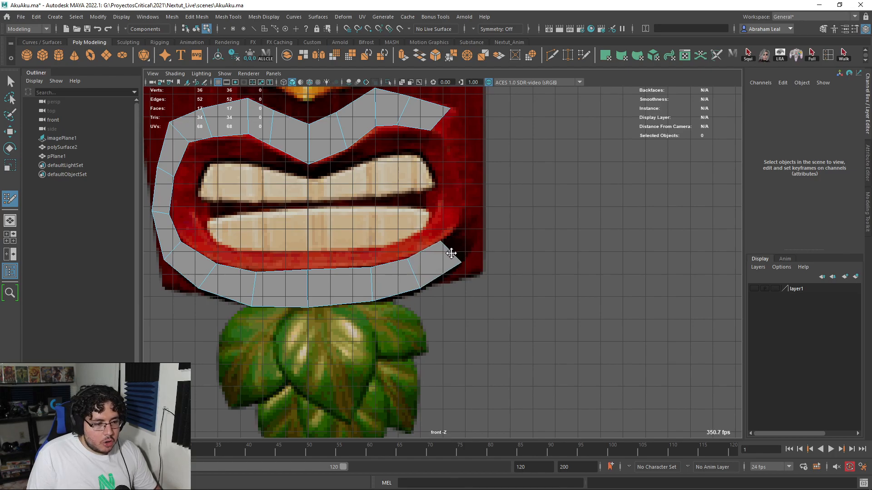
left_click(478, 235)
left_click(466, 234, "shift")
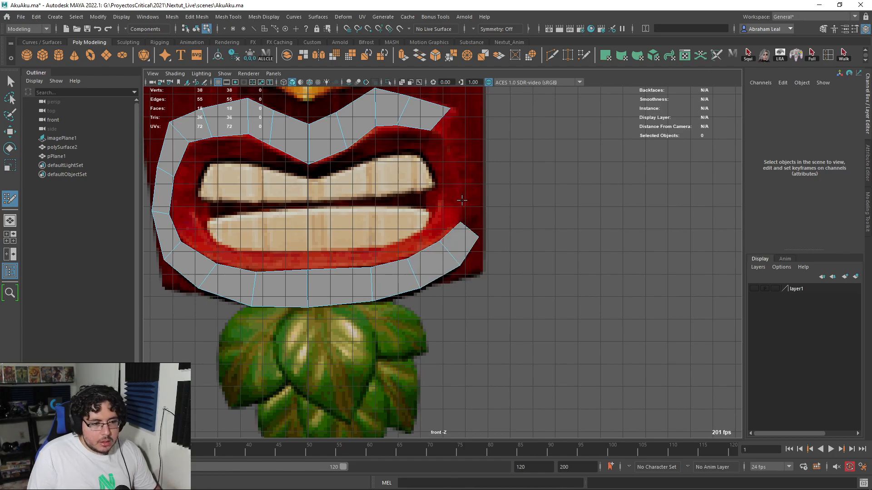
- Extend the strip up the mouth's right side and join it to the upper-lip end to close the outer ring
left_click(477, 198)
left_click(474, 214, "shift")
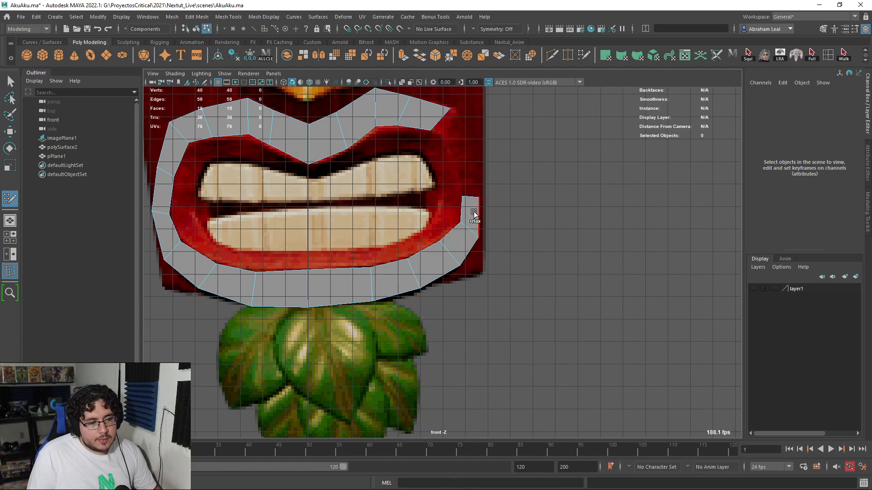
left_click(471, 180, "shift")
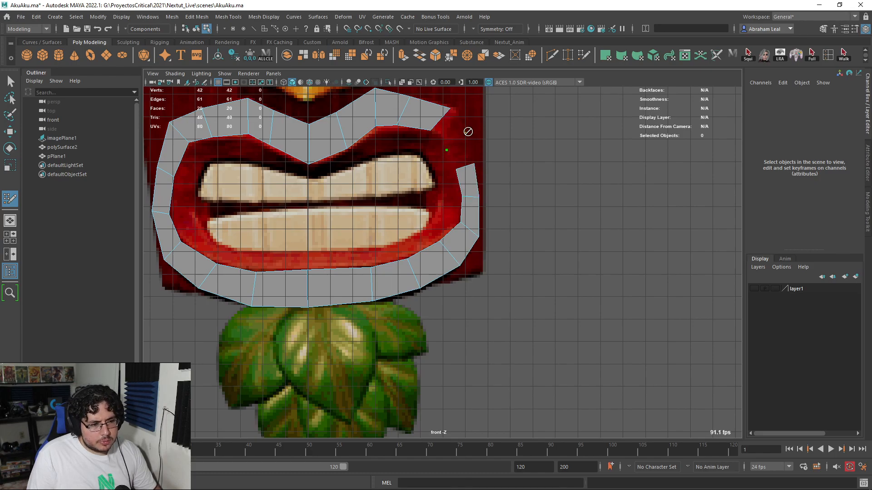
left_click(467, 133)
left_click(462, 148, "shift")
left_click(456, 133, "shift")
- Start an inner row of four quads from the centre notch over the right peak, following the upper edge of the teeth
middle_click_drag(361, 193, 482, 211, "alt")
right_click_drag(482, 211, 479, 262, "alt")
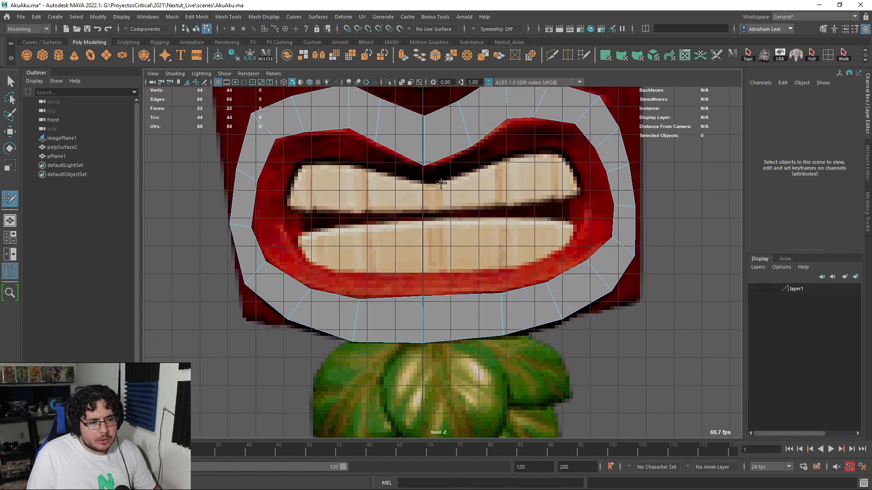
left_click(475, 171, "shift")
left_click(508, 154, "shift")
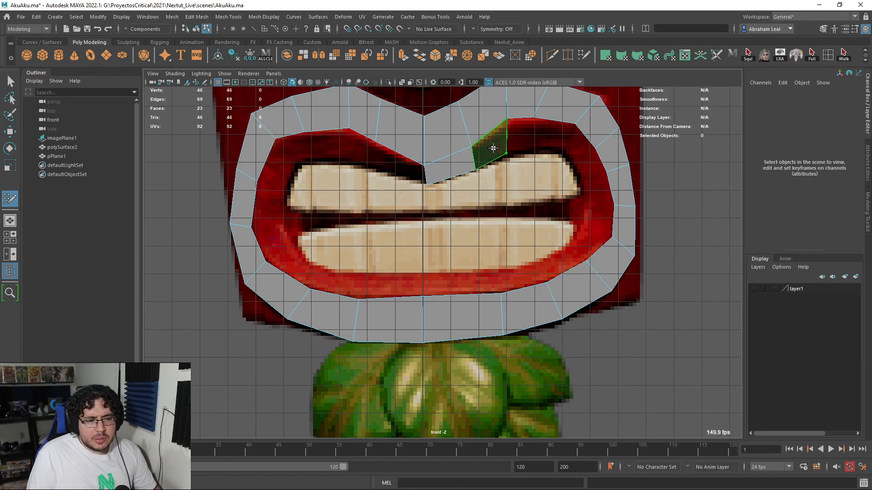
left_click(525, 152, "shift")
left_click(555, 156)
left_click(551, 144, "shift")
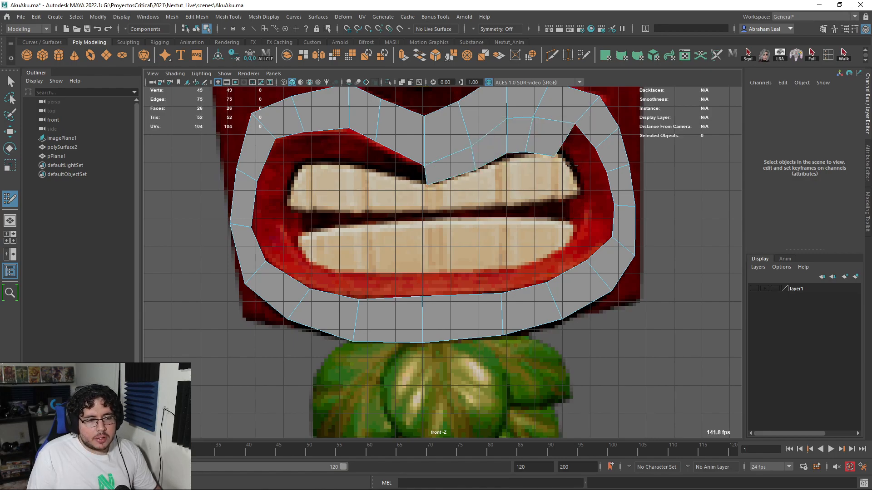
- Continue the inner row around the mouth's upper-right corner and down its right side with three quads
left_click(577, 171)
left_click(573, 155, "shift")
left_click(581, 196)
left_click(588, 179, "shift")
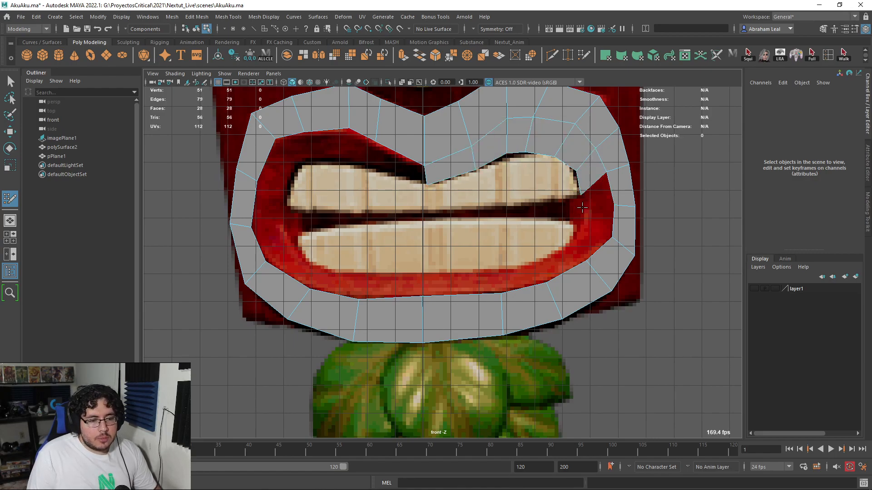
left_click(583, 209)
left_click(591, 202, "shift")
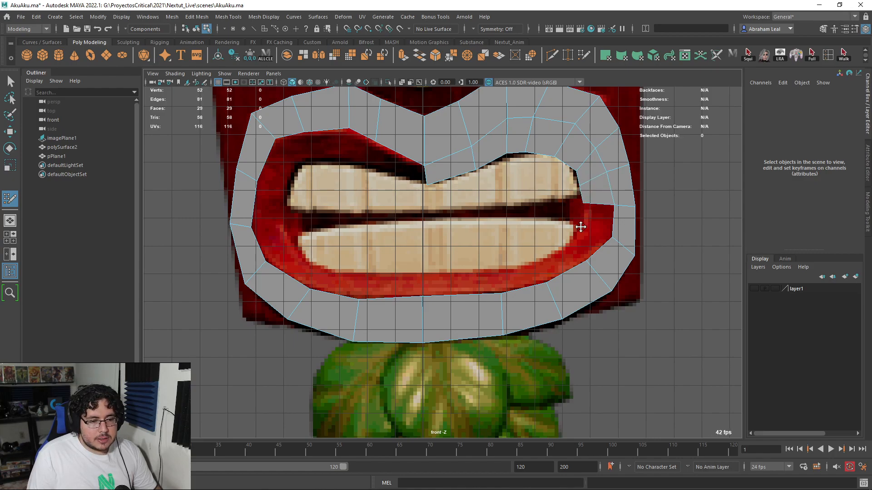
- Wrap the inner row around the mouth's lower-right corner with three quads along the edge of the teeth
left_click(581, 227)
left_click(594, 221, "shift")
left_click(569, 246)
left_click(584, 241, "shift")
left_click(538, 266)
left_click(554, 265, "shift")
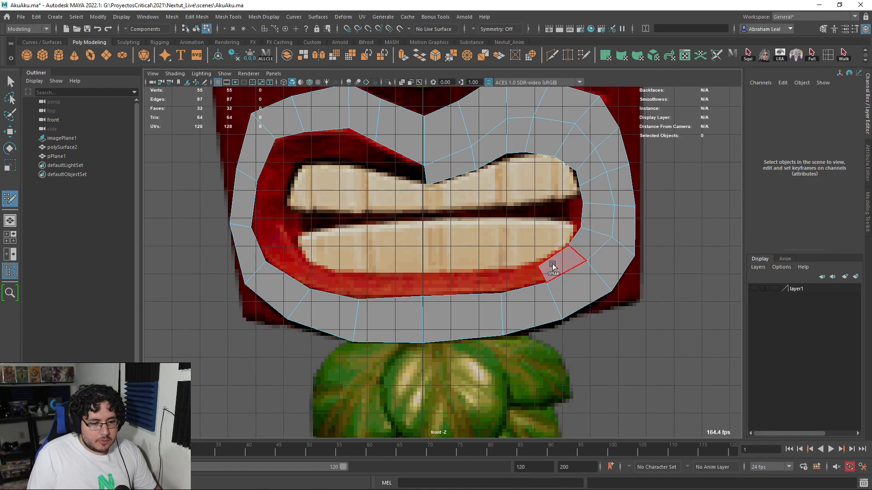
- Fill the lower lip with four inner quads running past the centre line to the lower-left corner
left_click(512, 276, "shift")
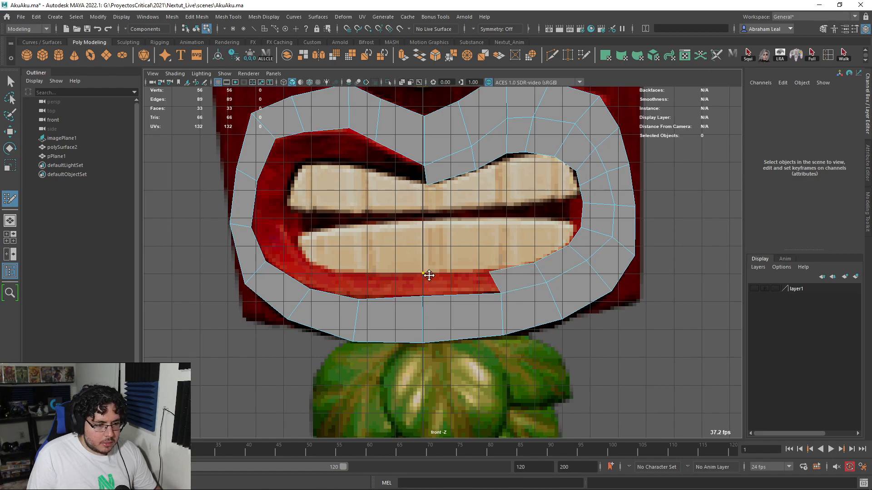
left_click(443, 279, "shift")
left_click(358, 274)
left_click(386, 286, "shift")
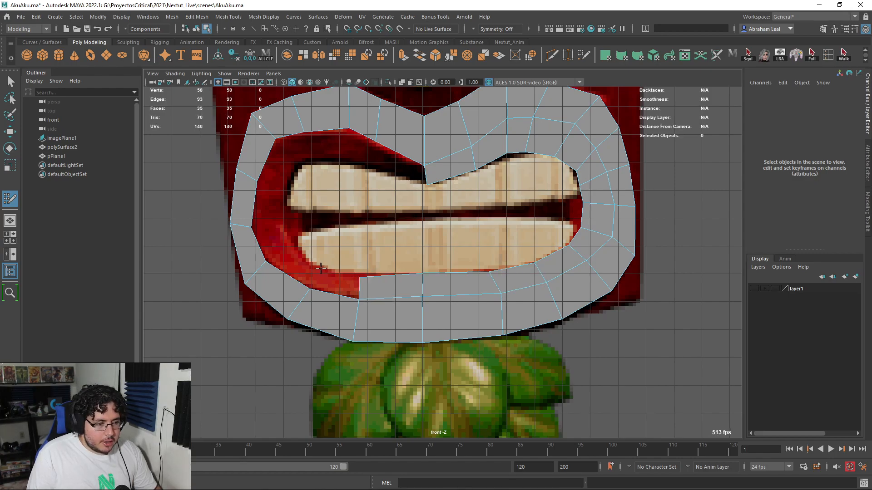
left_click(318, 270)
left_click(331, 281, "shift")
- Carry the inner row up the mouth's left side to the upper-left corner with four quads
left_click(289, 247)
left_click(292, 264, "shift")
left_click(280, 219)
left_click(271, 236, "shift")
left_click(282, 190)
left_click(272, 203, "shift")
left_click(280, 171, "shift")
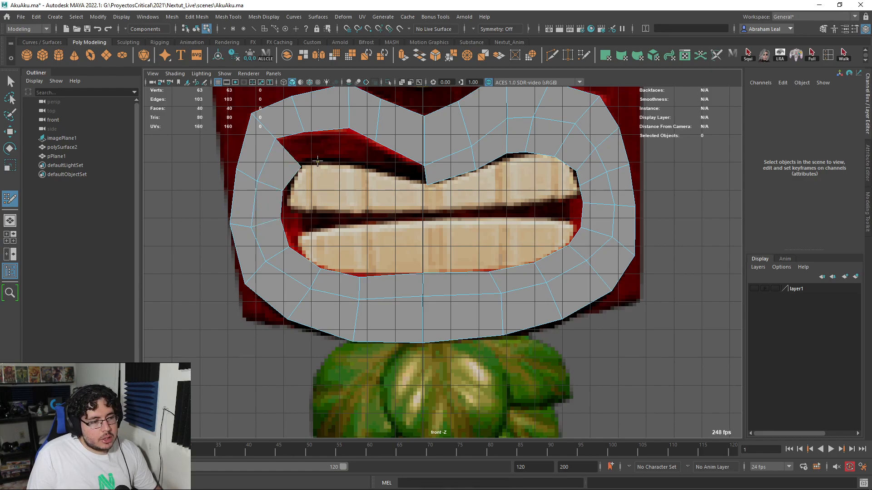
- Close the inner ring with four quads over the left peak and down to the centre notch
left_click(318, 162)
left_click(301, 149, "shift")
left_click(346, 164)
left_click(337, 148, "shift")
left_click(371, 169)
left_click(363, 157, "shift")
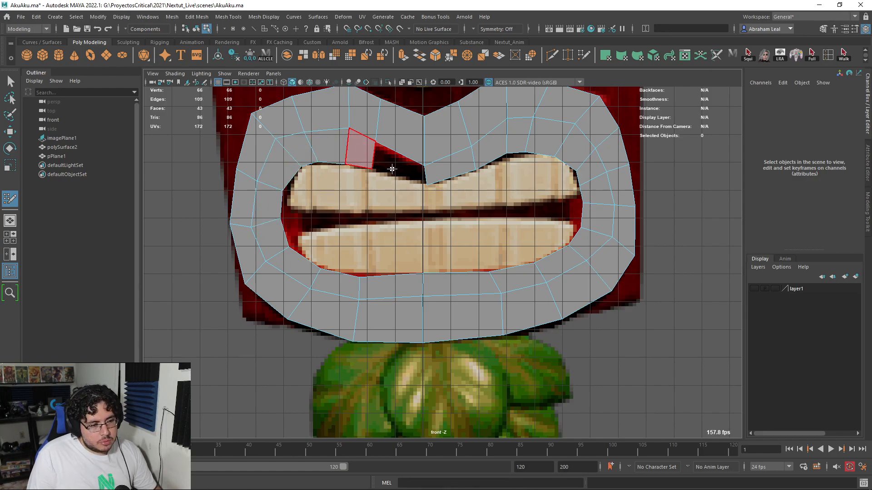
left_click(401, 171, "shift")
- Examine the mouth topology against the reference in wireframe display
scroll(232, 205, "down", 2)
scroll(295, 194, "up", 5)
key("4")
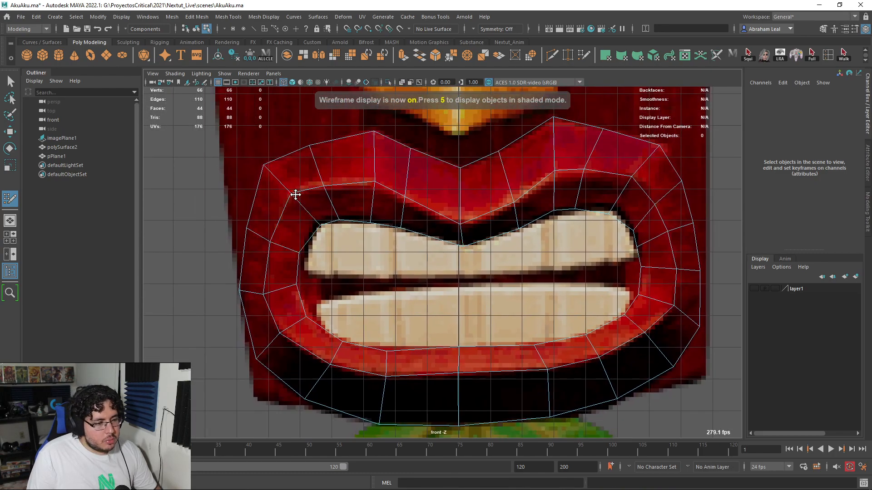
middle_click_drag(420, 293, 303, 226, "alt")
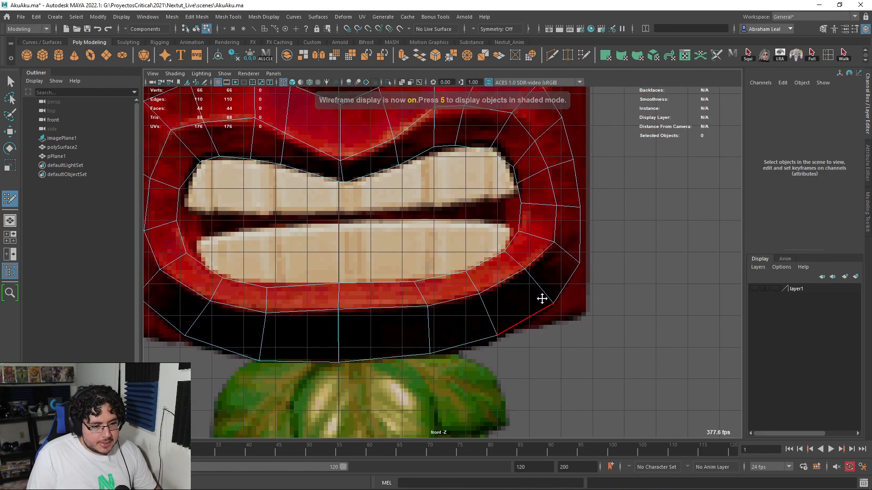
middle_click_drag(557, 230, 559, 284, "alt")
scroll(471, 182, "down", 3)
middle_click_drag(445, 194, 535, 218, "alt")
scroll(456, 218, "up", 2)
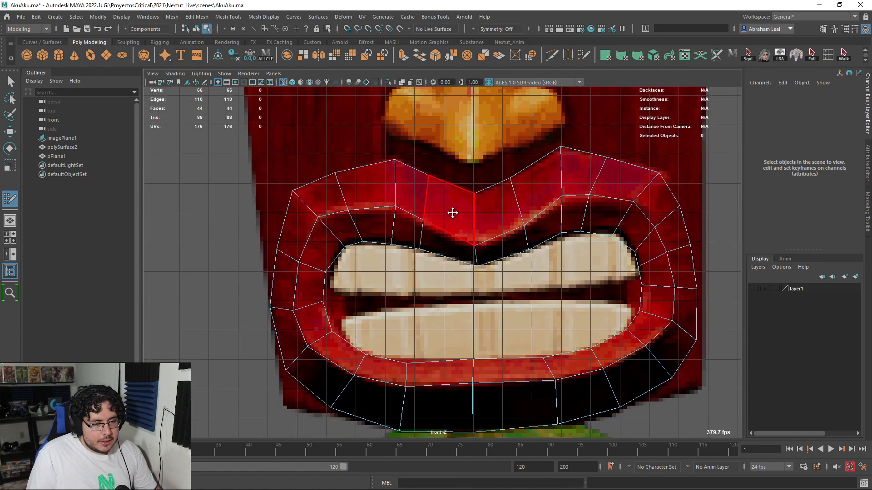
scroll(420, 202, "down", 2)
scroll(470, 240, "up", 2)
- Leave Quad Draw, select the mouth mesh as an object, and frame it in the perspective view with textured shading
key("q")
right_click_drag(471, 232, 472, 203)
right_click_drag(526, 222, 586, 190)
key("6")
key("space")
left_click_drag(485, 234, 485, 207)
left_click_drag(484, 218, 507, 249, "alt")
key("f")
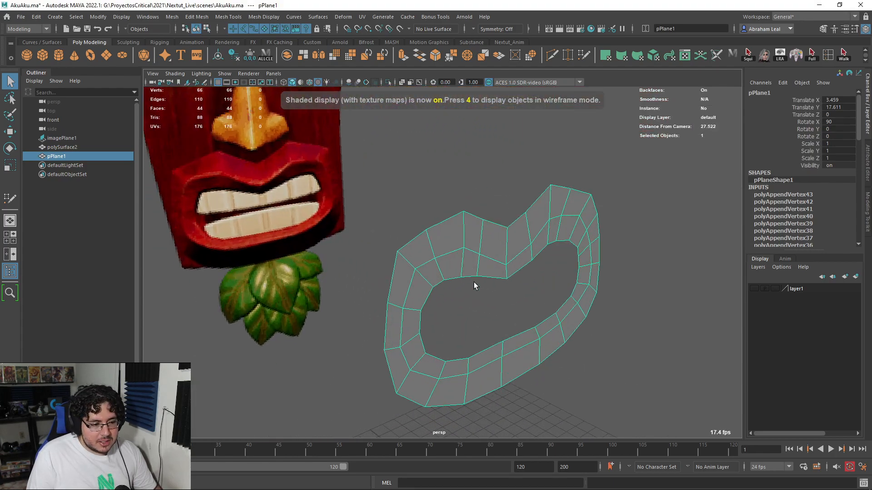
- Select the middle edge loop of the mouth ring and move it forward to give the lips a raised ridge
scroll(443, 211, "up", 2)
right_click_drag(432, 185, 426, 159)
double_click(423, 157)
scroll(504, 227, "down", 3)
left_click_drag(523, 242, 581, 251, "alt")
key("w")
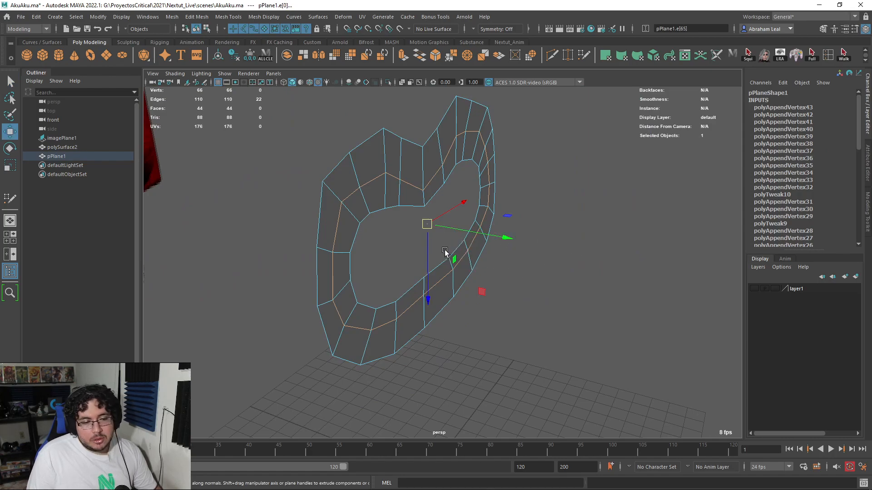
left_click_drag(511, 239, 526, 241, "shift")
left_click_drag(582, 258, 535, 244, "alt")
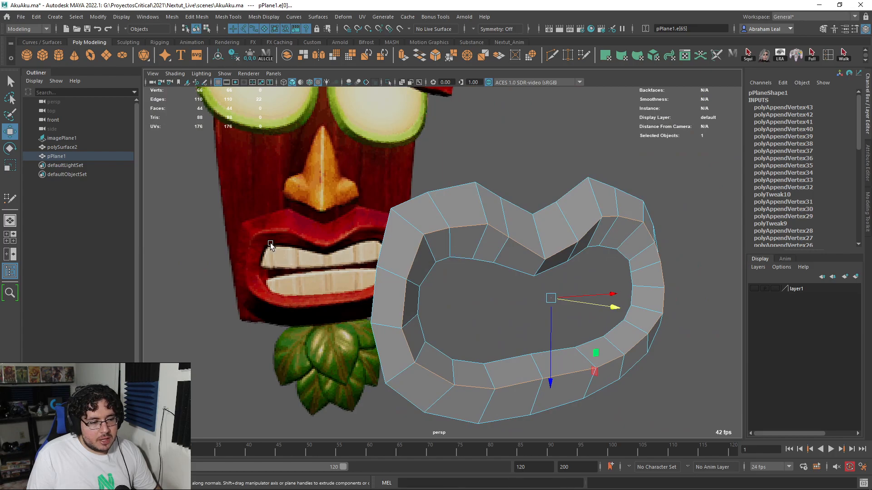
left_click_drag(650, 309, 576, 306, "alt")
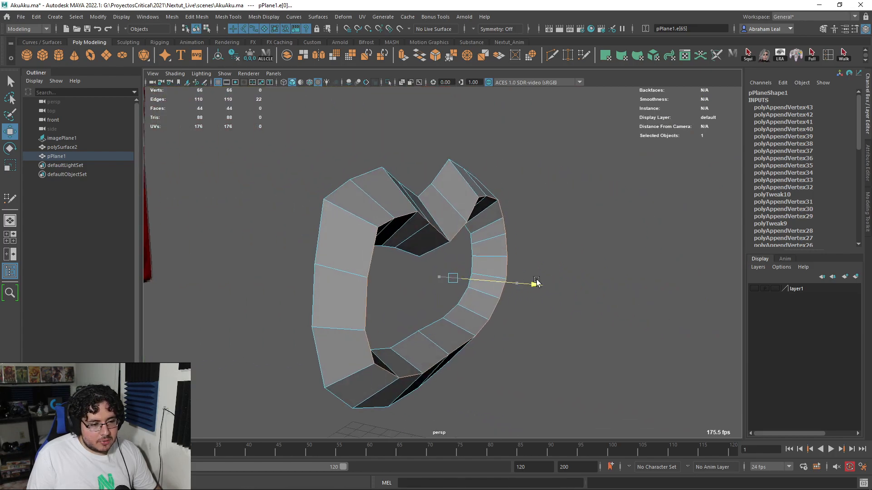
left_click_drag(528, 278, 519, 278)
- Select the outer and inner border loops of the mouth ring and bridge them to close its back
left_click_drag(547, 282, 410, 173, "alt")
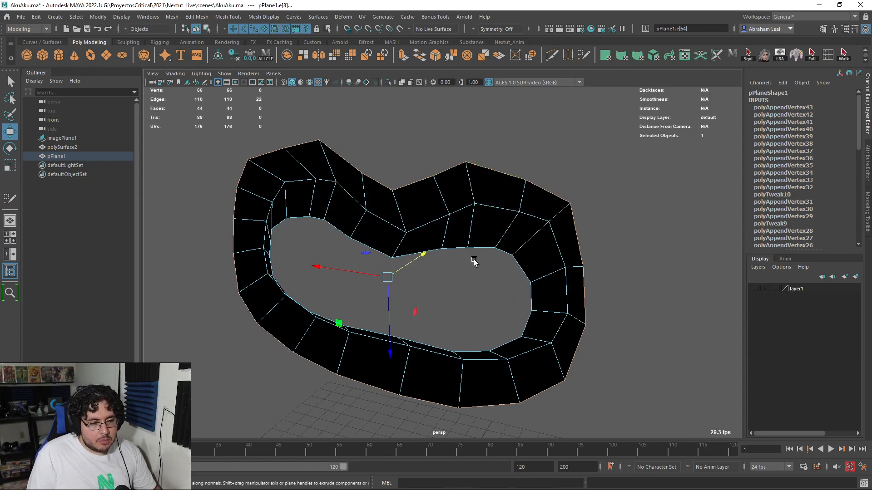
left_click(419, 55)
left_click_drag(551, 274, 568, 255, "alt")
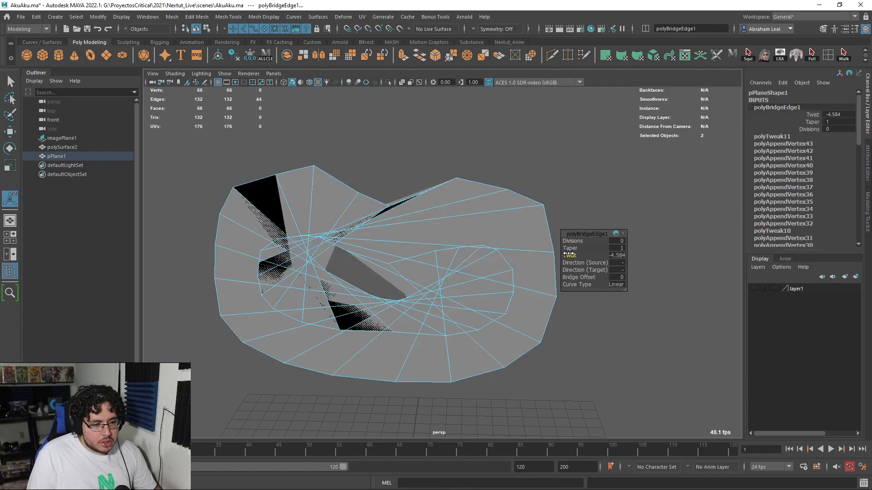
key("ctrl+z")
key("ctrl+z")
key("ctrl+z")
key("ctrl+z")
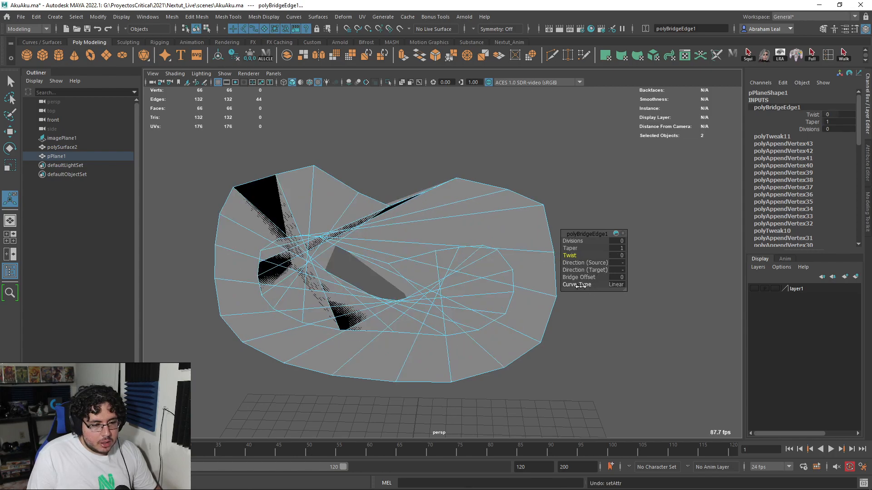
- Set the bridge offset to 8 and return to object selection
left_click_drag(575, 278, 614, 276)
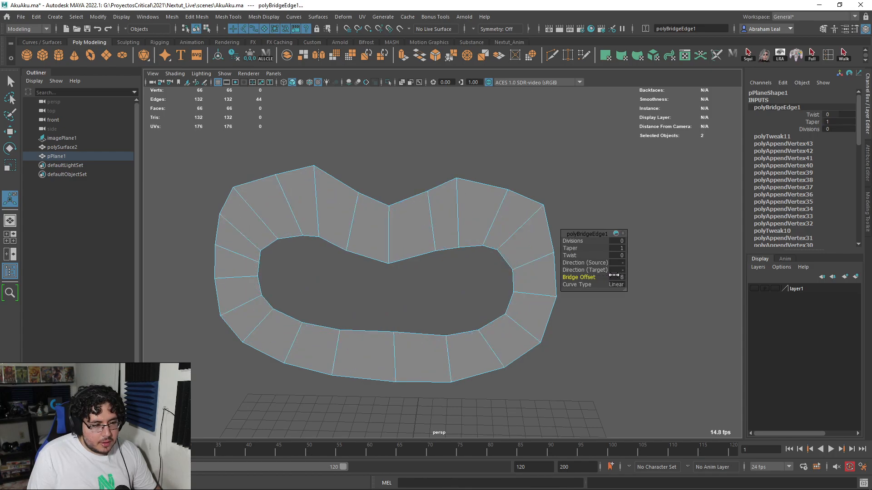
left_click_drag(439, 278, 454, 264, "alt")
key("q")
right_click_drag(419, 234, 473, 214)
left_click(505, 212)
- Inspect the closed mouth ring in smooth preview and switch back to the unsmoothed display
left_click_drag(505, 212, 408, 275, "alt")
left_click(437, 239)
key("3")
left_click_drag(473, 292, 389, 288, "alt")
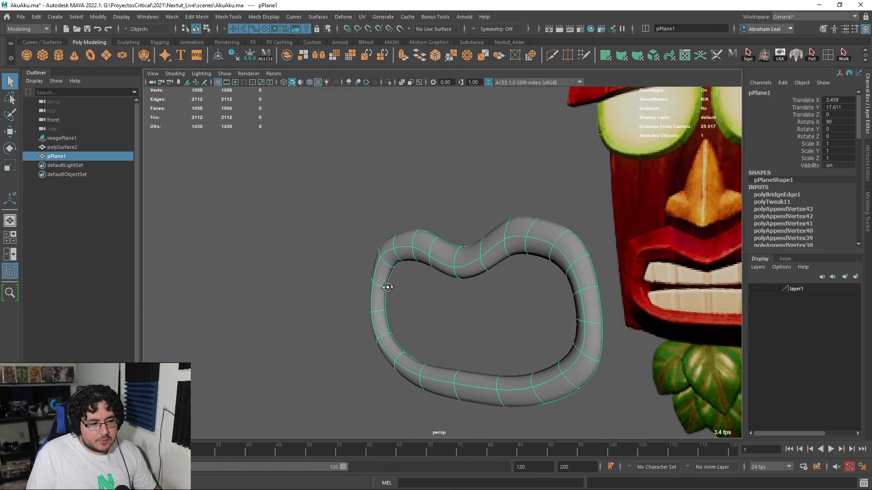
key("1")
- Insert supporting edge loops with Multi-Cut along the outer edge of the mouth ring's front and along both edges of its back
left_click_drag(465, 319, 438, 272, "alt")
scroll(437, 272, "up", 4)
middle_click_drag(376, 253, 392, 277, "alt")
left_click_drag(465, 218, 510, 212, "alt")
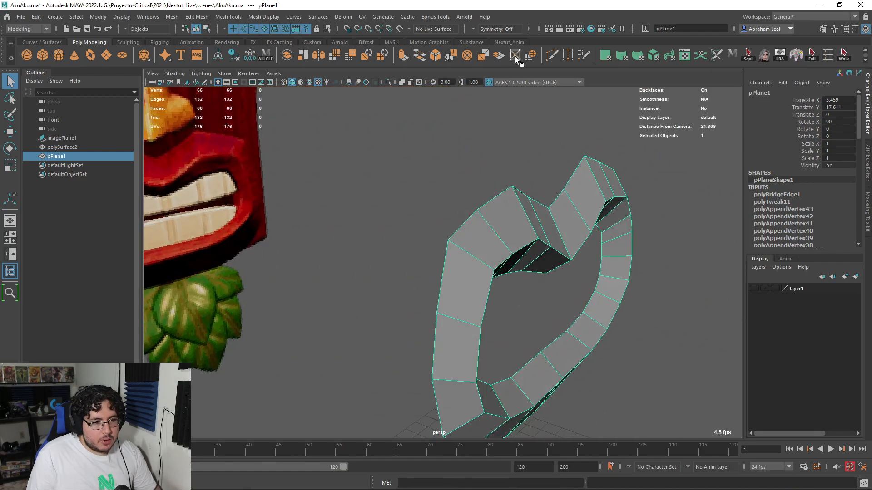
left_click(551, 56)
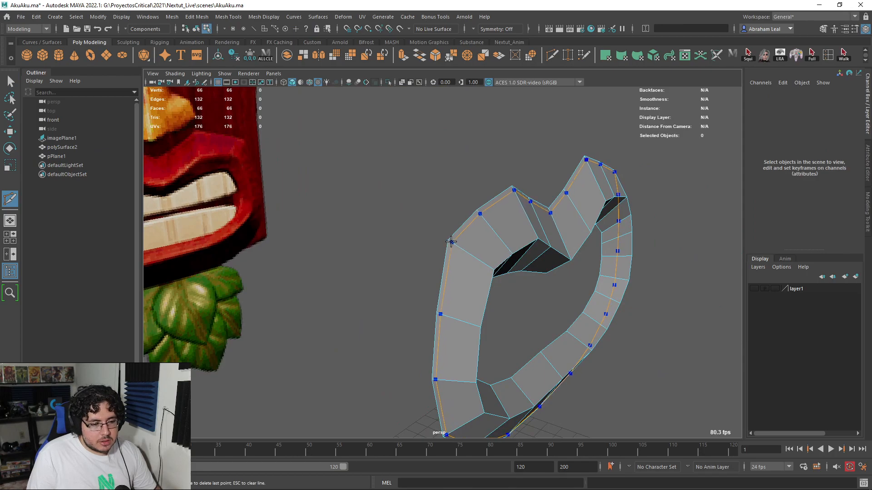
left_click_drag(486, 256, 560, 227, "alt")
scroll(560, 227, "up", 4)
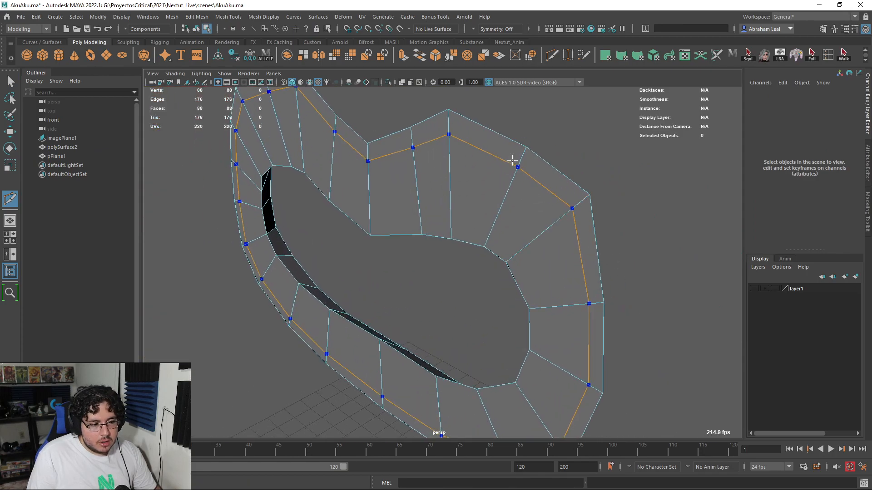
left_click(522, 149, "ctrl")
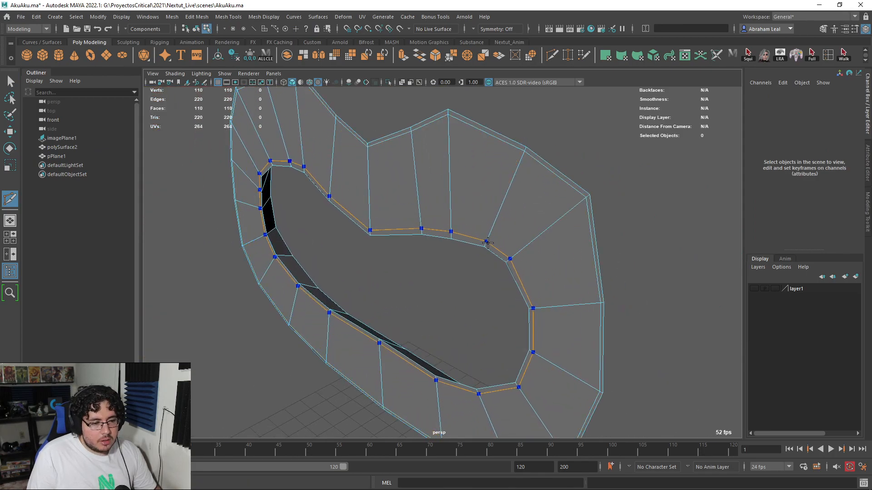
left_click(487, 245, "ctrl")
- Insert supporting edge loops at the inner border of the ring's front and on both sides of its raised ridge
left_click_drag(525, 247, 476, 260, "alt")
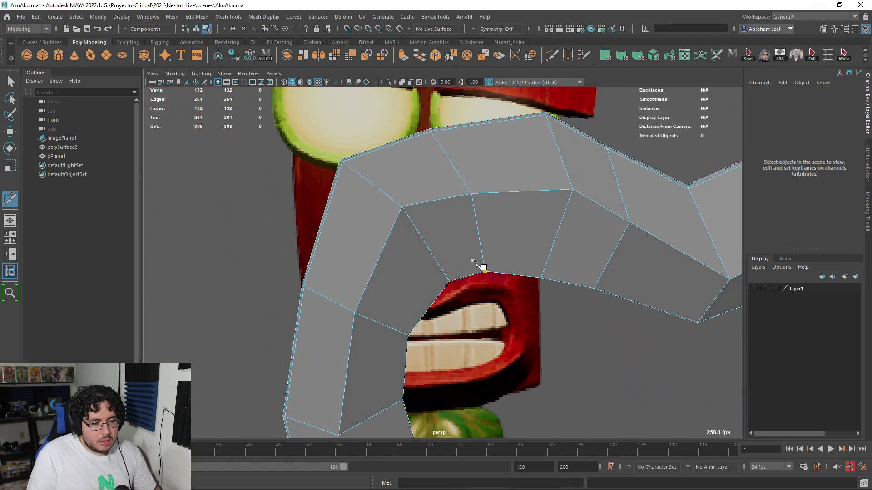
left_click(484, 268, "ctrl")
left_click(473, 196, "ctrl")
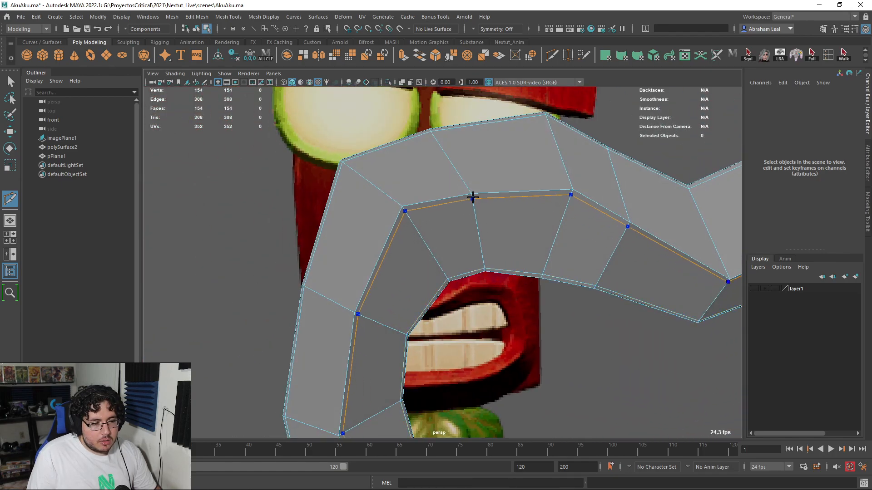
left_click(471, 188, "ctrl")
- Check the mouth ring in smooth preview to see where the lip contour still needs sharper corners
scroll(564, 245, "down", 4)
left_click_drag(564, 244, 540, 259, "alt")
key("3")
scroll(547, 276, "down", 3)
middle_click_drag(439, 184, 432, 237, "alt")
scroll(432, 237, "up", 2)
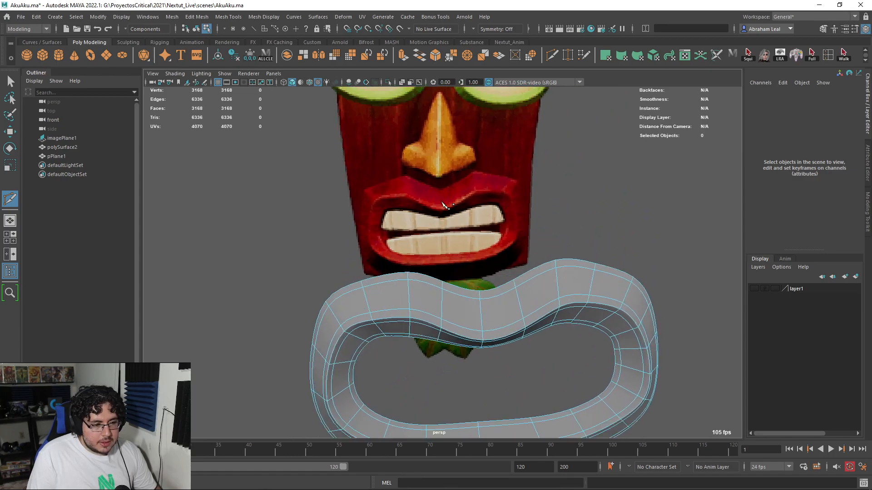
left_click_drag(530, 193, 502, 232, "alt")
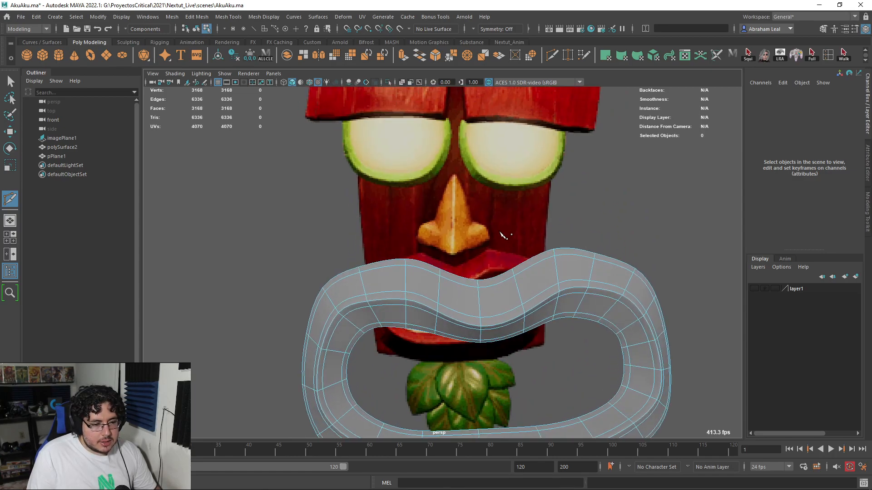
- In unsmoothed display, insert cross-section edge loops on both sides of the upper lip's central dip and of its two peaks
middle_click_drag(502, 232, 463, 200, "alt")
scroll(464, 209, "up", 3)
left_click(463, 299)
key("1")
left_click(455, 282, "ctrl")
left_click(465, 284, "ctrl")
middle_click_drag(412, 253, 492, 283, "alt")
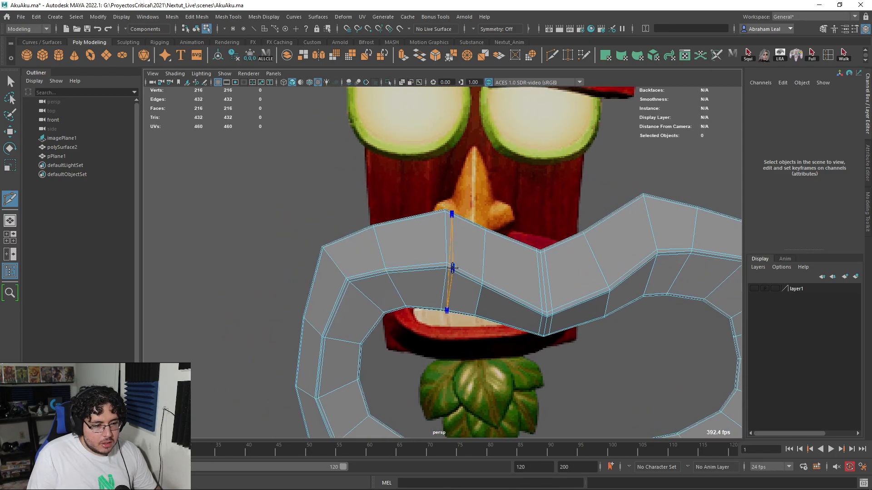
left_click(440, 266, "ctrl")
middle_click_drag(441, 266, 374, 267, "alt")
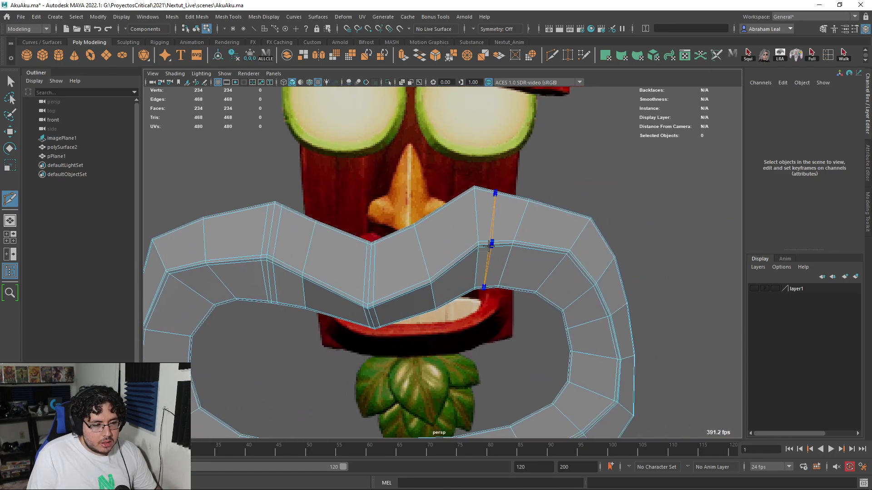
- Check the lips in smooth preview, then insert a cross-section edge loop at each upper outer corner of the mouth ring
key("3")
scroll(487, 295, "down", 4)
left_click_drag(485, 302, 467, 308, "alt")
key("1")
middle_click_drag(478, 291, 475, 292, "alt")
scroll(475, 291, "up", 1)
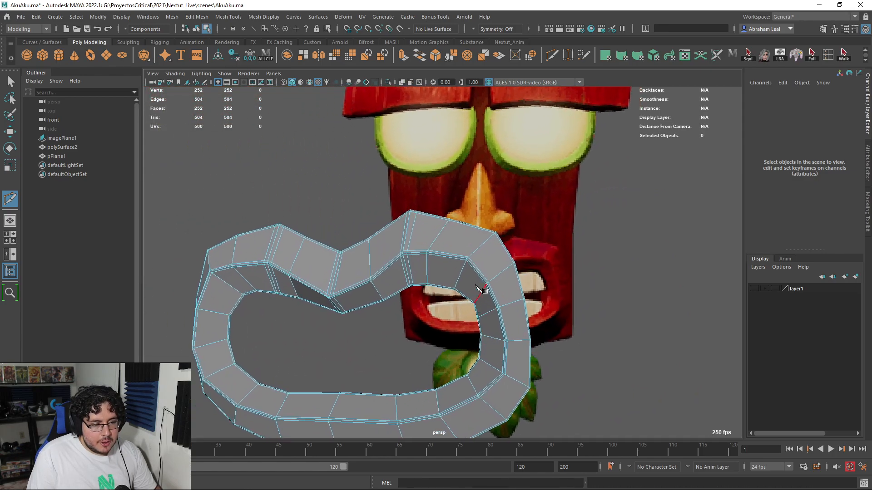
left_click_drag(348, 271, 383, 274, "alt")
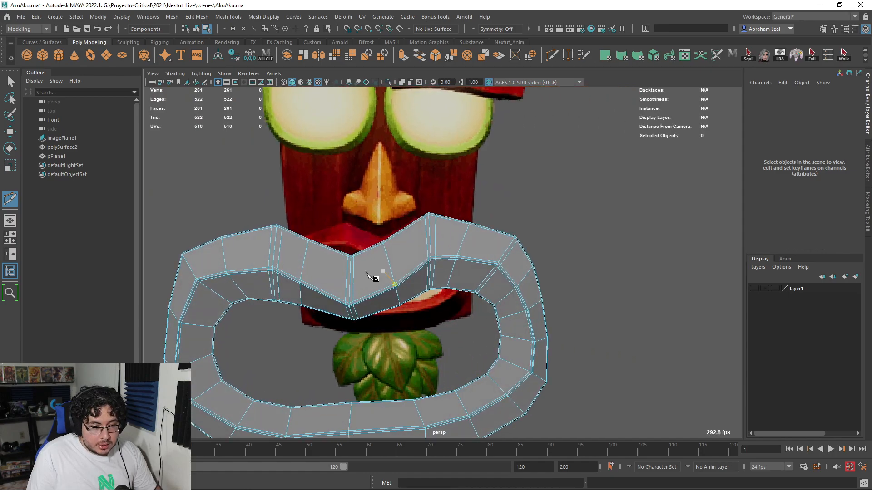
middle_click_drag(383, 274, 552, 277, "alt")
left_click(378, 282, "ctrl")
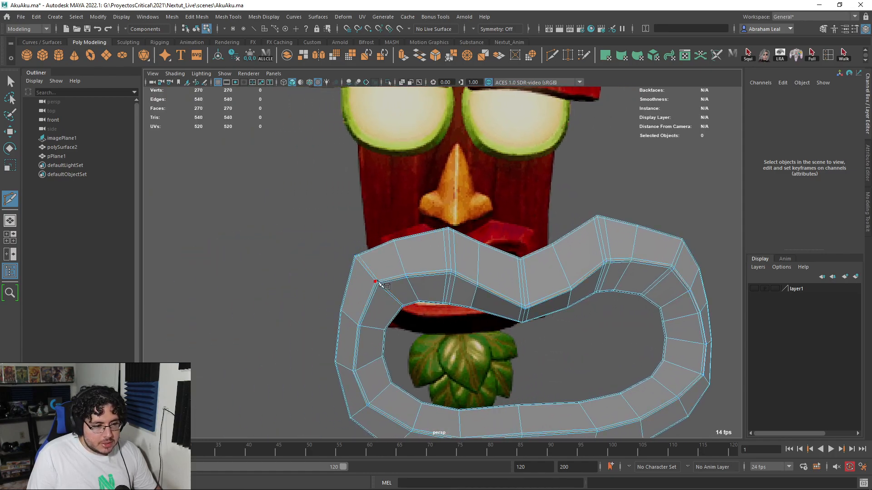
- Show the lips in smooth preview, return to object selection and inspect their shape from several angles
left_click_drag(395, 292, 444, 260, "alt")
key("3")
key("q")
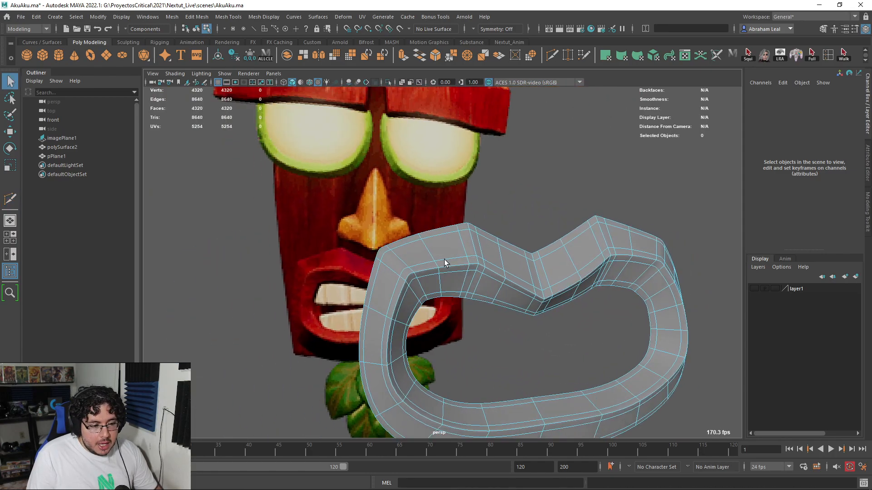
right_click_drag(445, 258, 524, 195)
left_click(524, 195)
scroll(524, 197, "down", 3)
mouse_move(524, 234)
left_mouse_down("alt")
mouse_move(455, 240)
mouse_move(533, 240)
left_mouse_up("alt")
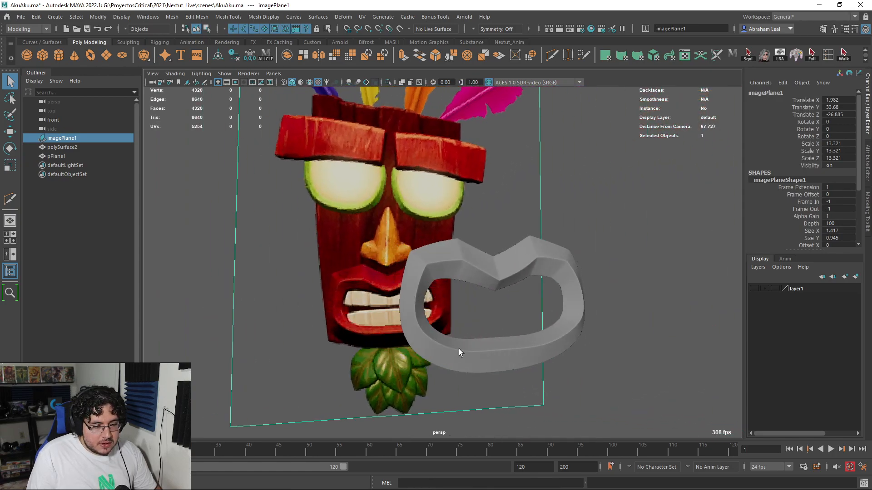
left_click_drag(551, 338, 789, 319, "alt")
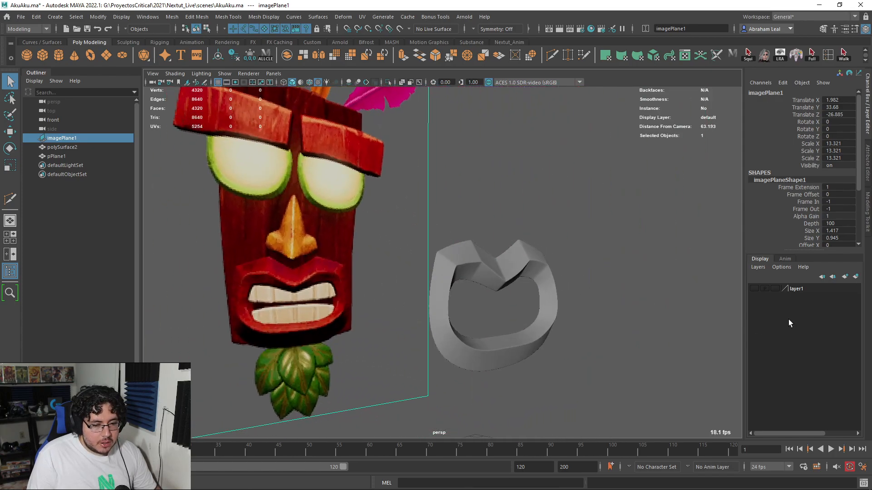
- Make layer1 with the mask body visible and move the mouth ring forward toward the body's front face in wireframe display
left_click(753, 289)
left_click_drag(505, 293, 502, 263, "alt")
key("4")
left_click(473, 270)
key("w")
left_click_drag(548, 221, 571, 225)
left_click_drag(543, 256, 341, 257, "alt")
- Stretch the mouth ring's depth scale to about 1.34, fine-tune its position against the body's front and restore textured display
key("r")
key("w")
right_click_drag(369, 268, 380, 286, "alt")
left_click_drag(380, 286, 411, 285, "alt")
mouse_move(374, 264)
left_mouse_down()
mouse_move(364, 264)
mouse_move(373, 262)
left_mouse_up()
left_click(341, 253)
right_click_drag(341, 253, 318, 253, "alt")
mouse_move(327, 254)
left_mouse_down("alt")
mouse_move(489, 260)
mouse_move(403, 260)
mouse_move(447, 261)
mouse_move(451, 279)
mouse_move(483, 268)
left_mouse_up("alt")
key("space")
key("6")
key("space")
- Assign a new Lambert material to the mouth ring and sample its color from the red lips in the reference image
mouse_move(485, 278)
left_mouse_down("alt")
mouse_move(500, 292)
mouse_move(515, 291)
left_mouse_up("alt")
right_click_drag(470, 280, 489, 287, "alt")
left_click(458, 271)
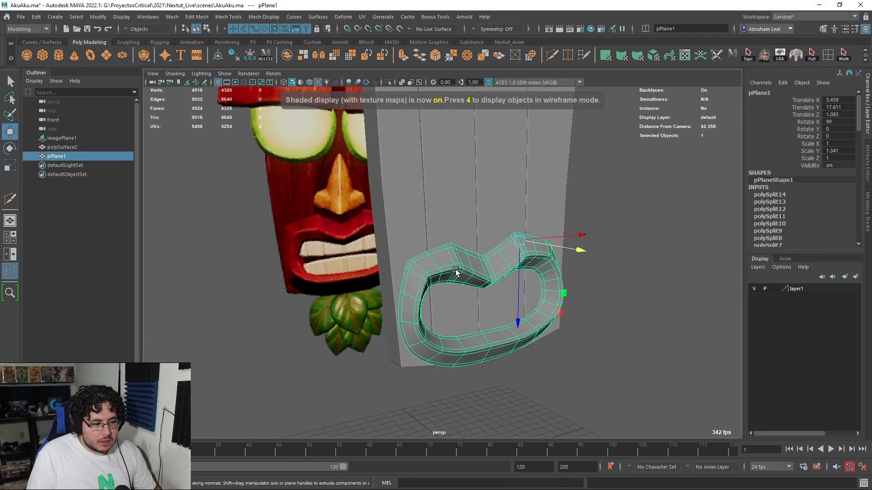
middle_click_drag(459, 271, 517, 261, "alt")
right_click_drag(517, 250, 509, 463)
left_click(363, 234)
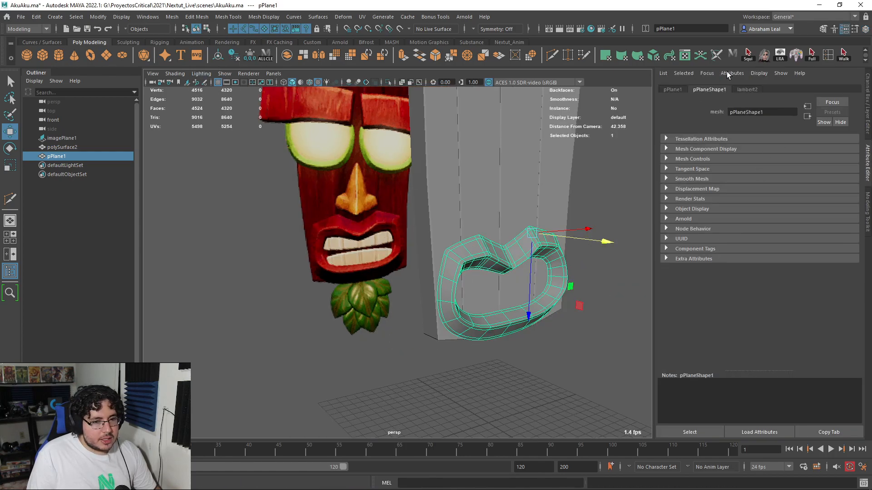
left_click(745, 89)
left_click(751, 190)
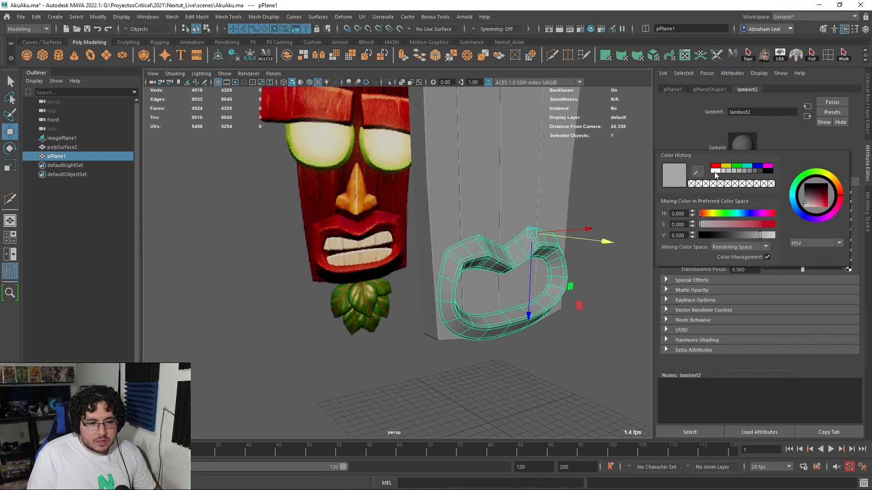
left_click(699, 172)
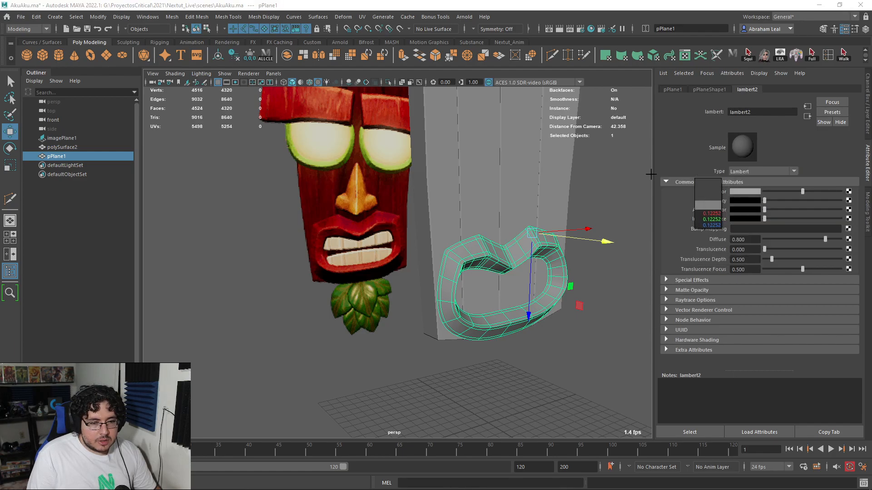
left_click(397, 270)
- Assign a new Lambert material to the mask body and sample its color from the dark red wood in the reference image
left_click(516, 189)
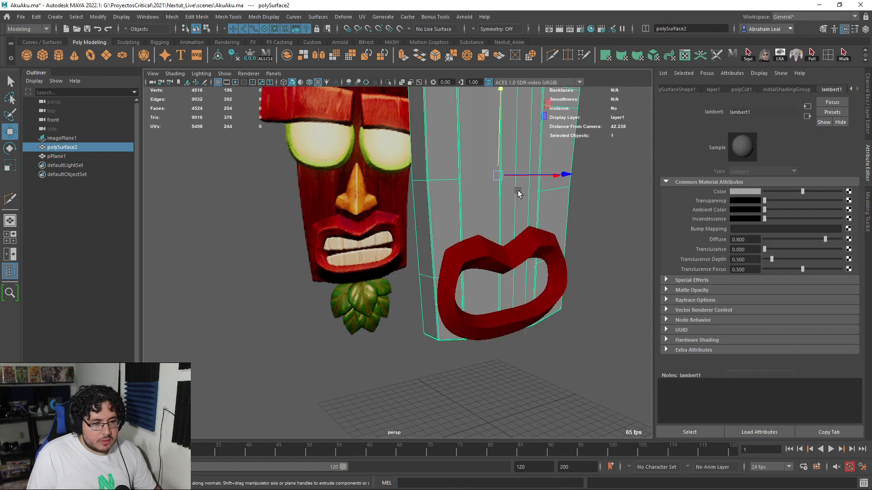
left_click_drag(516, 189, 495, 179, "alt")
right_click(495, 177)
left_click(499, 411)
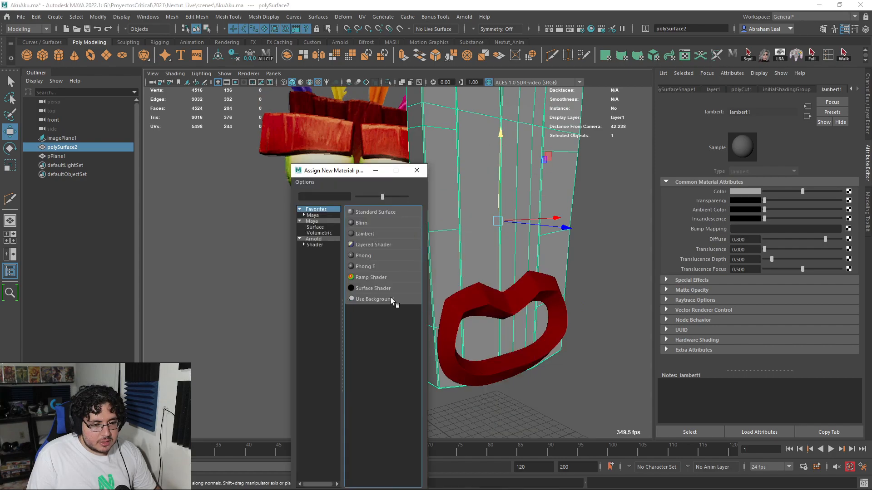
left_click(365, 234)
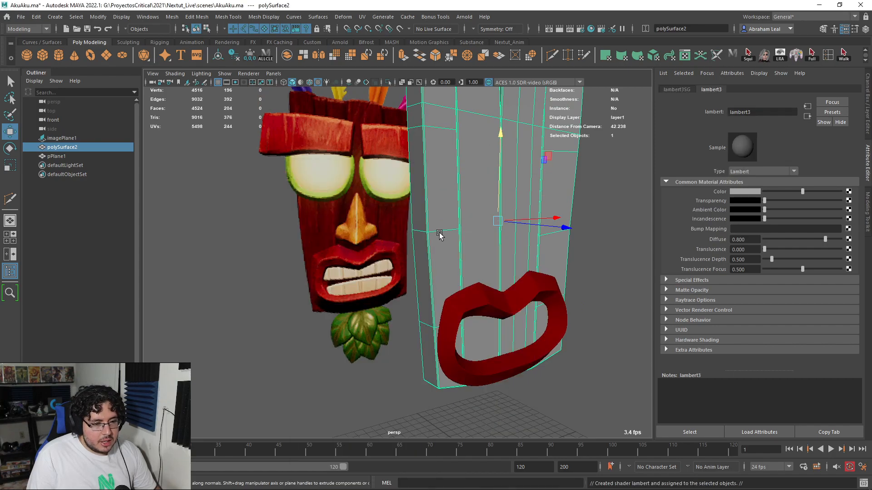
left_click(750, 189)
left_click(698, 174)
left_click(379, 221)
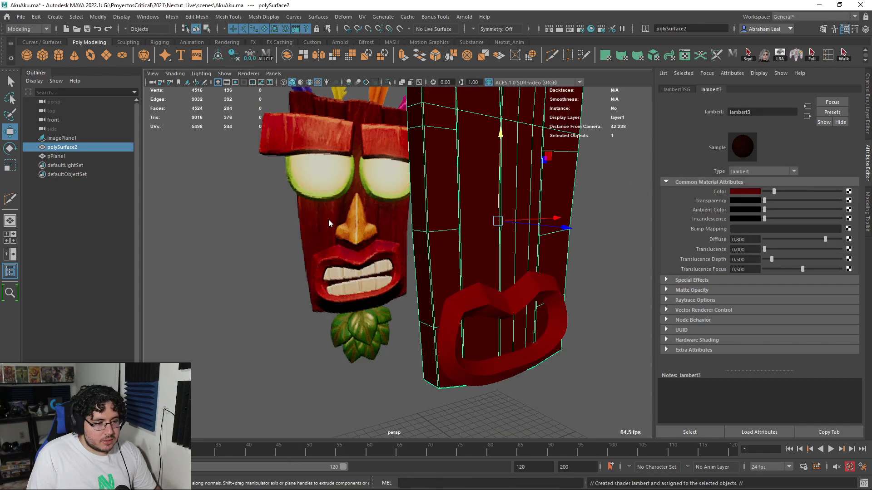
- Brighten the body material's color slightly, compare it with the reference and clear the selection
scroll(505, 244, "down", 5)
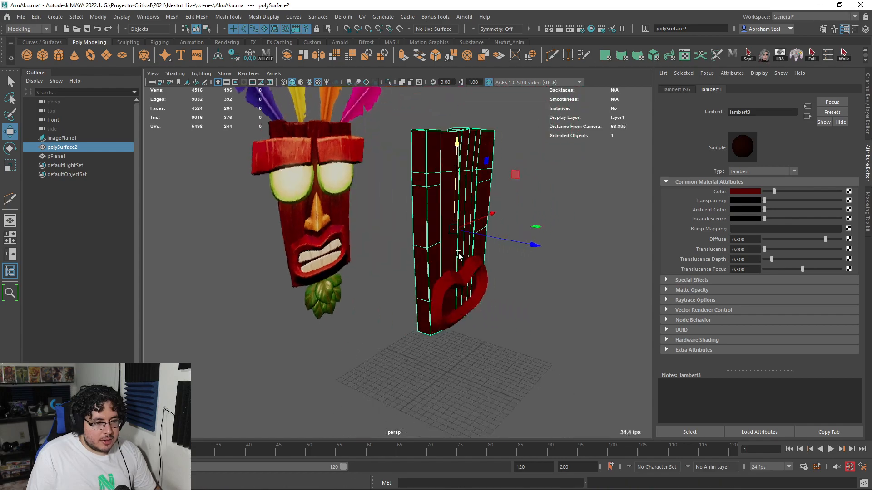
left_click(750, 190)
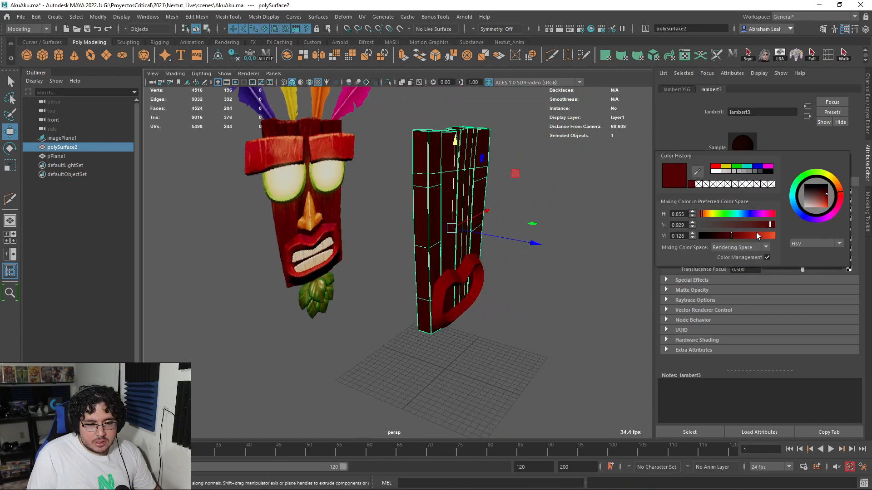
left_click_drag(737, 234, 742, 235)
left_click_drag(613, 248, 404, 268, "alt")
left_click(567, 255)
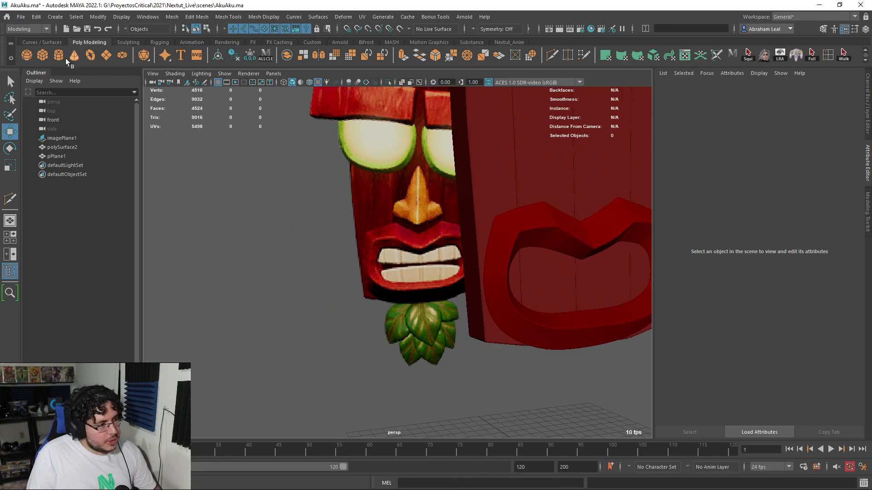
- Create a polygon cube and place it over the upper front tooth left of center in the front view
left_click(42, 56)
scroll(428, 241, "down", 5)
right_click_drag(428, 242, 497, 350, "alt")
key("space")
left_click_drag(517, 361, 518, 384)
scroll(474, 337, "up", 3)
key("4")
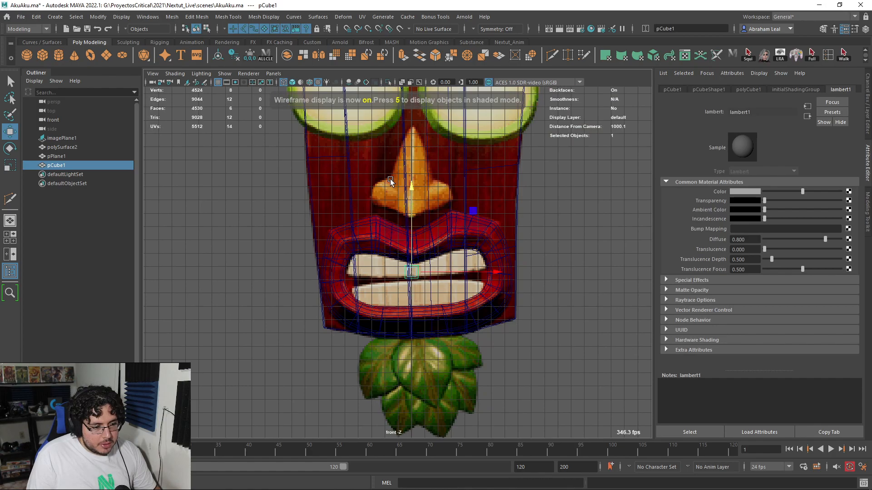
scroll(431, 271, "up", 5)
mouse_move(445, 290)
left_mouse_down()
mouse_move(496, 225)
mouse_move(399, 269)
mouse_move(413, 274)
mouse_move(413, 255)
mouse_move(541, 288)
left_mouse_up()
key("space")
key("6")
- Move the tooth cube forward in the perspective view so it sits inside the mouth opening, and frame it
middle_click_drag(540, 289, 399, 267, "alt")
right_click_drag(399, 268, 471, 285, "alt")
left_click_drag(483, 227, 523, 230)
left_click_drag(496, 206, 435, 232, "alt")
key("f")
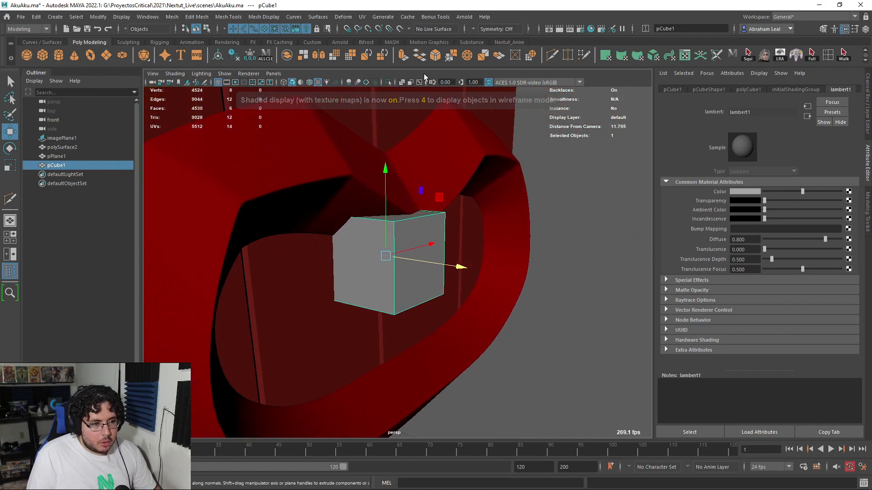
- Bevel the tooth cube's edges with a fraction of 0.08 and increase the bevel's segments
key("ctrl+b")
left_click_drag(502, 240, 487, 239)
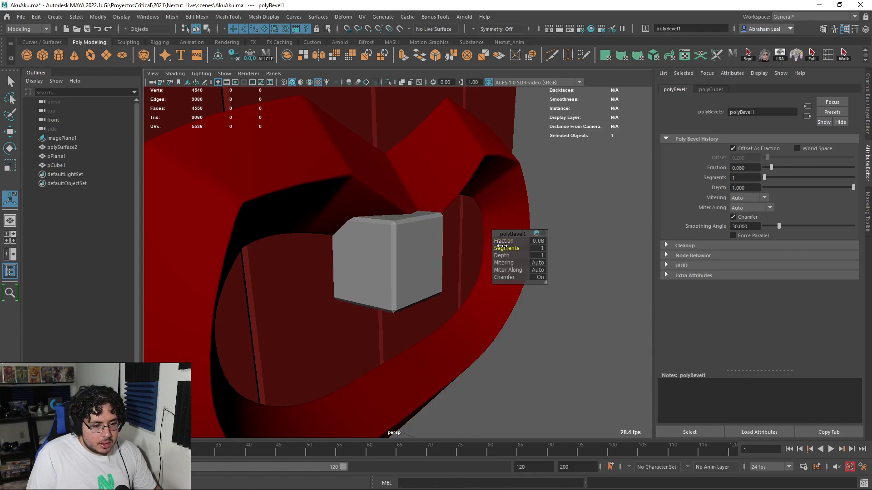
left_click_drag(478, 248, 426, 259, "alt")
- Flatten the tooth cube in depth and reposition it within the mouth opening
left_click(431, 266)
key("r")
key("w")
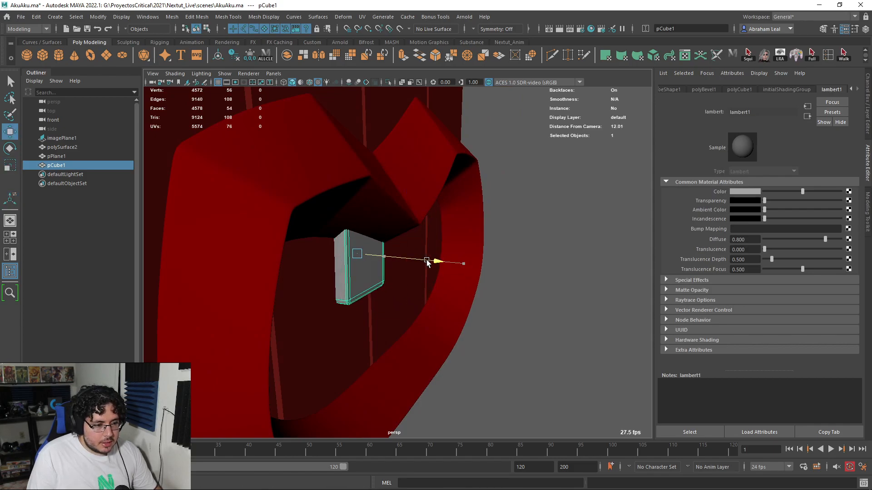
left_click_drag(481, 264, 461, 288, "alt")
- Duplicate the tooth cube and fit the copy over the neighboring upper tooth to its left in the front-view wireframe
key("space")
key("4")
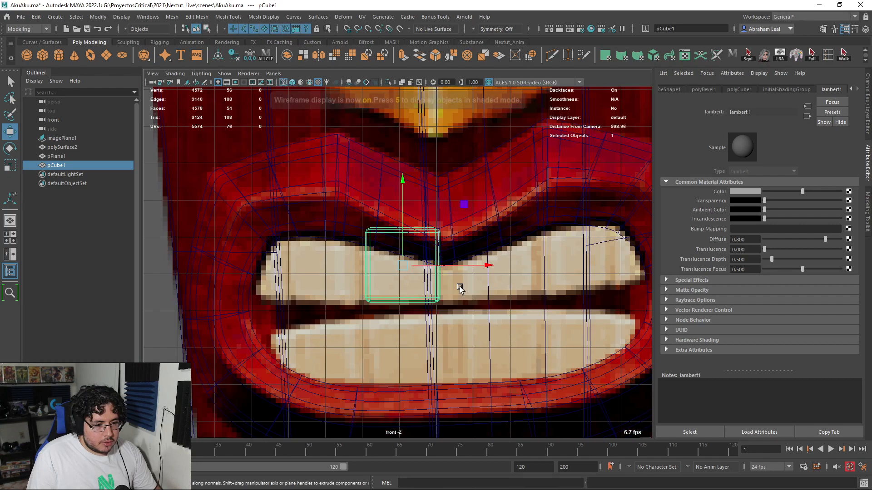
scroll(438, 281, "up", 3)
middle_click_drag(435, 280, 432, 266, "alt")
key("ctrl+d")
left_click_drag(400, 250, 288, 228)
key("r")
key("e")
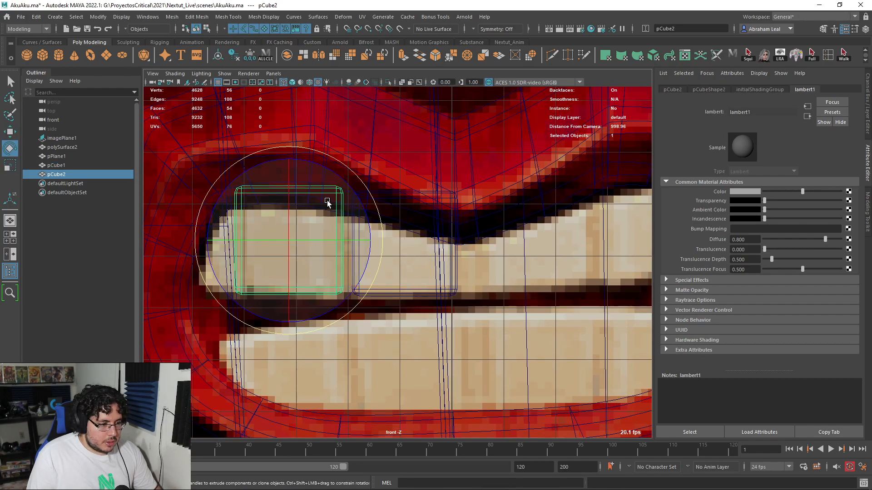
- Tilt the second upper tooth slightly, scale it horizontally and move it up against the first upper tooth
key("r")
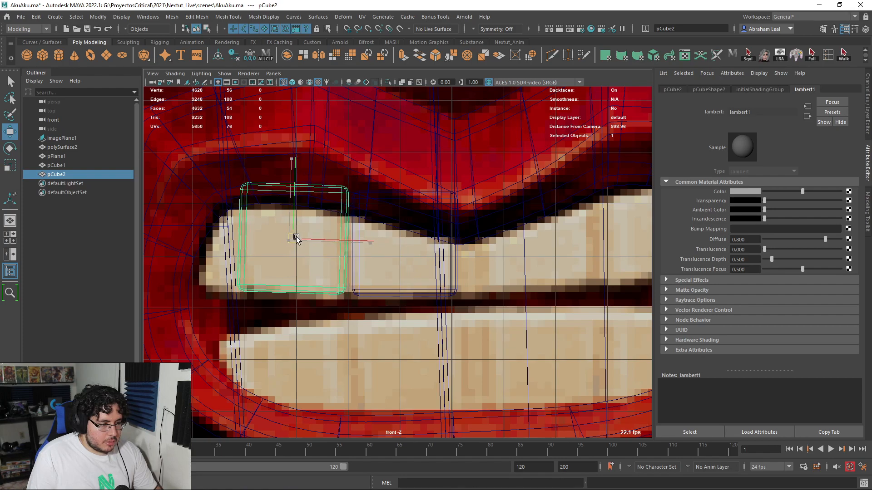
key("6")
middle_click_drag(389, 253, 401, 247, "alt")
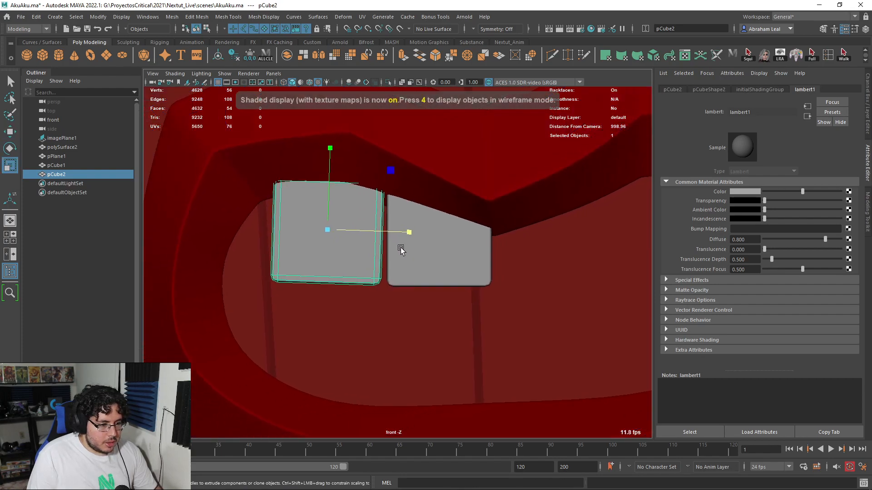
left_click(401, 247)
left_click_drag(516, 236, 522, 236)
key("w")
left_click_drag(437, 234, 433, 234)
left_click(348, 253)
key("f")
key("4")
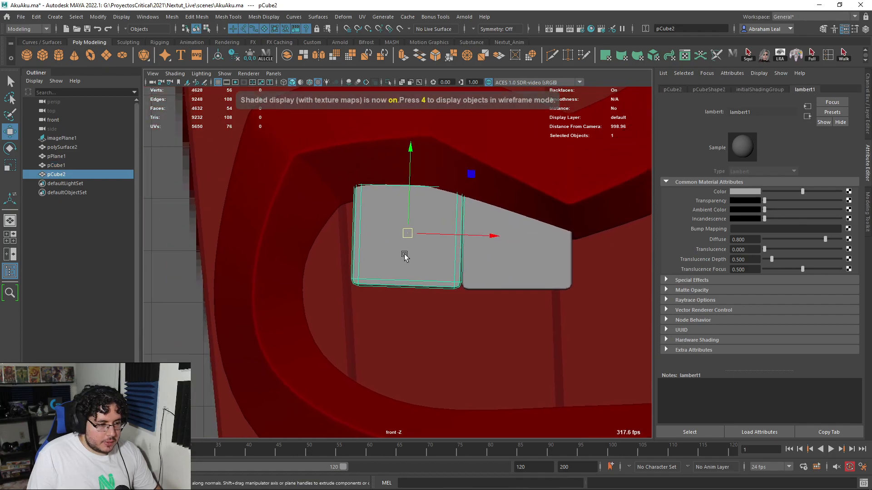
- Duplicate the second upper tooth towards the left mouth corner, narrow it and fit it beside its neighbour as the corner tooth
left_click_drag(398, 237, 318, 237, "shift")
key("r")
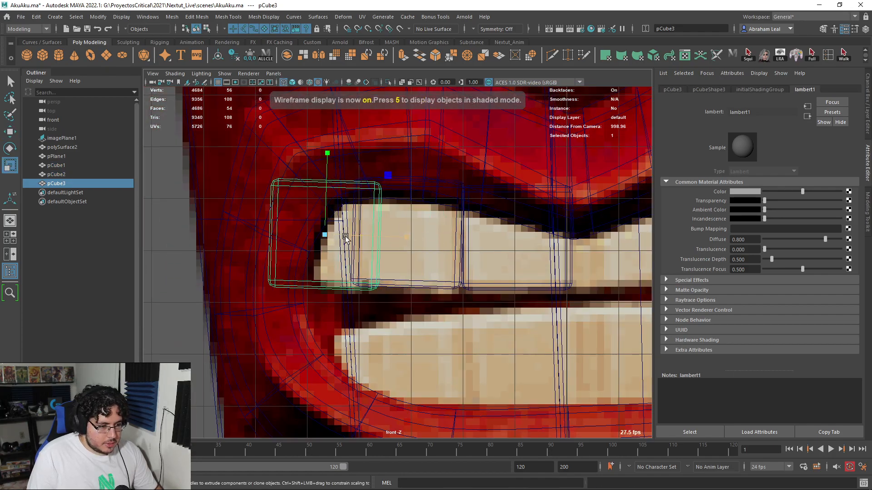
left_click_drag(401, 239, 320, 232)
key("w")
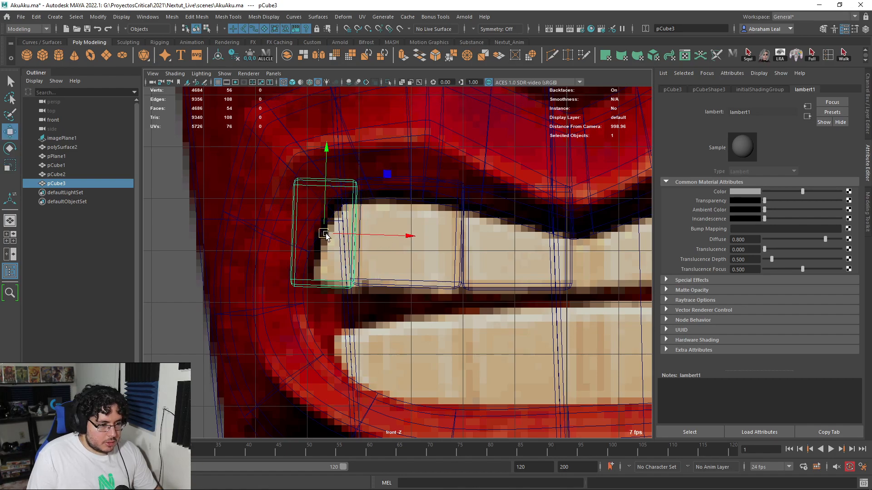
middle_click_drag(324, 234, 272, 222, "alt")
key("5")
left_click_drag(278, 193, 282, 175)
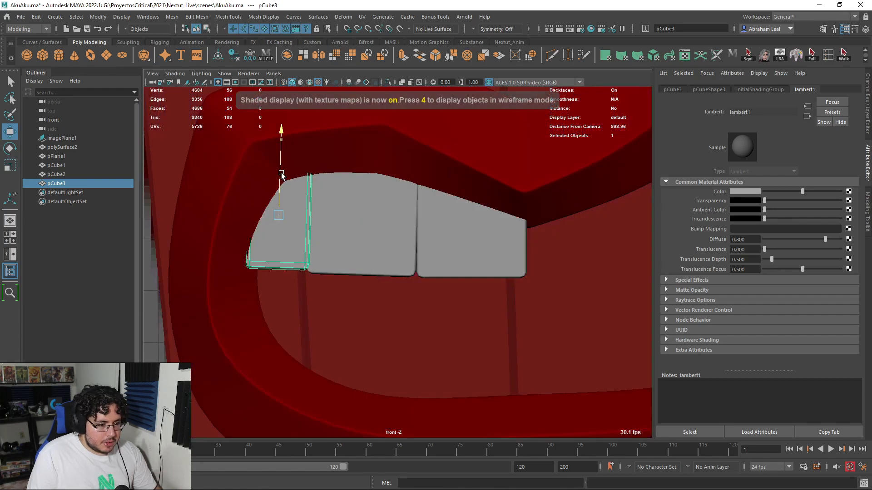
key("space")
left_click_drag(314, 210, 315, 185)
key("4")
key("space")
- Duplicate the central upper tooth, move it across the center line and rotate it to follow the reference's right upper row
left_click_drag(396, 256, 396, 276)
left_click(397, 274, "alt")
right_click_drag(397, 274, 359, 261, "alt")
middle_click_drag(358, 261, 313, 258, "alt")
left_click(337, 257)
right_click_drag(314, 258, 347, 274, "alt")
scroll(348, 275, "up", 1)
key("ctrl+d")
scroll(409, 267, "down", 8)
scroll(426, 274, "up", 6)
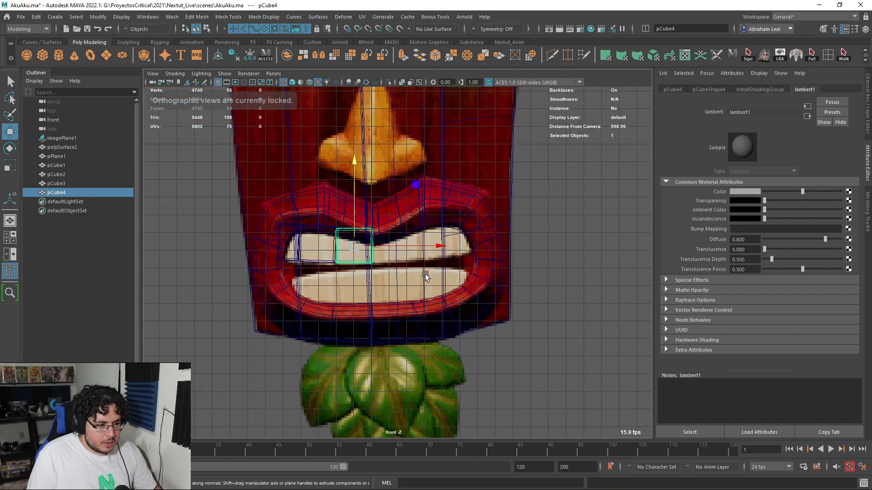
left_click_drag(324, 236, 397, 226)
key("r")
key("w")
key("e")
left_click_drag(463, 185, 462, 182)
key("w")
- Duplicate the new right central tooth outward and scale and position it as the next upper tooth on the right side
left_click_drag(402, 223, 470, 218)
key("ctrl+d")
right_click_drag(470, 219, 534, 218, "alt")
middle_click_drag(534, 219, 444, 241, "alt")
key("r")
left_click_drag(427, 217, 427, 218)
key("w")
left_click_drag(425, 151, 420, 155)
left_click_drag(424, 223, 430, 221)
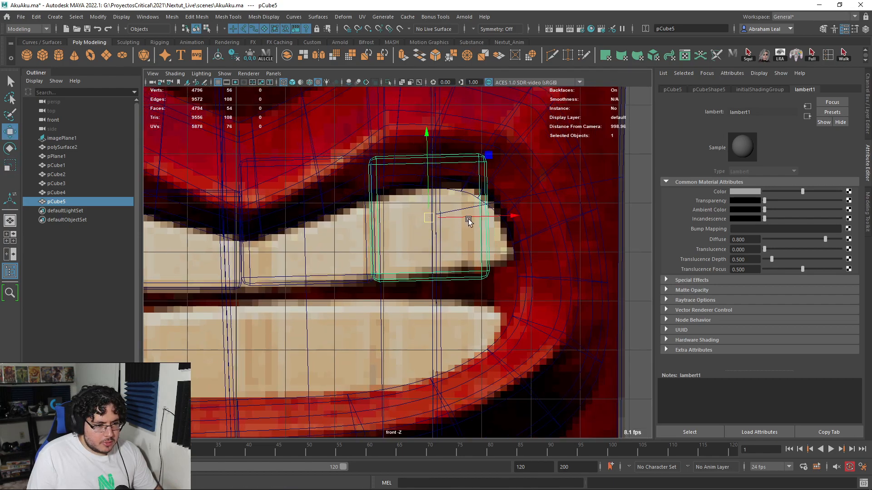
key("4")
key("6")
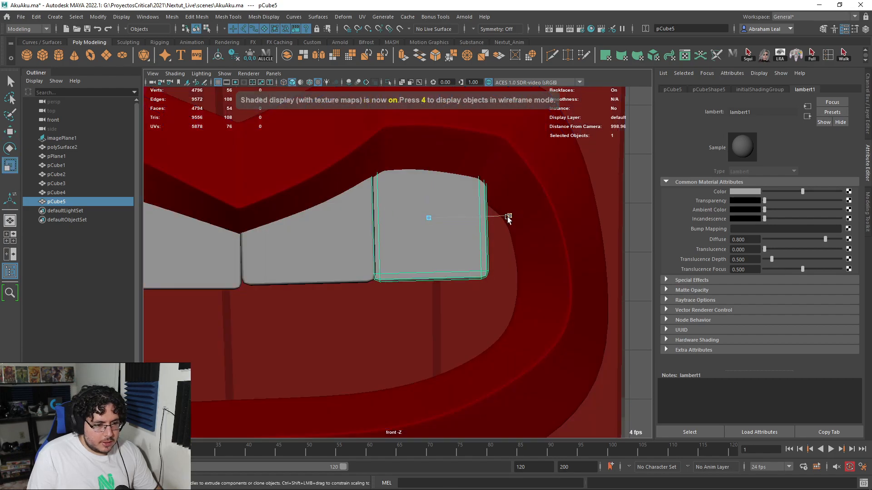
key("4")
key("w")
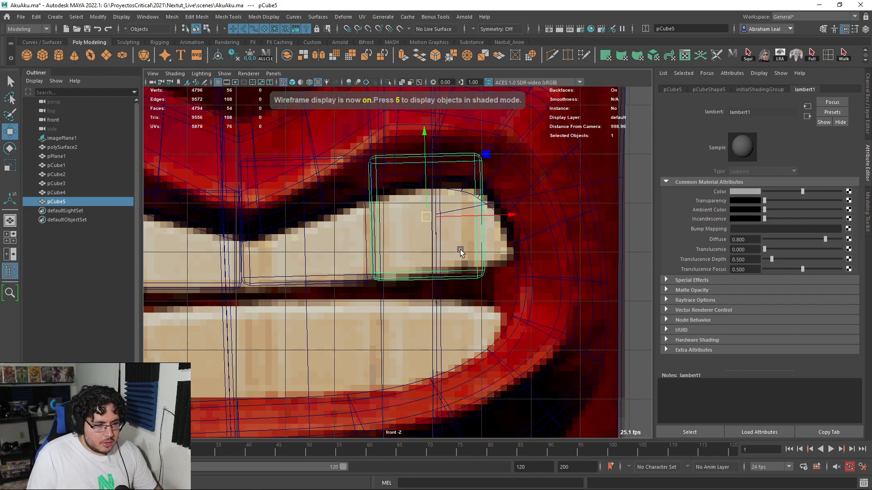
- Duplicate the outer right upper tooth into the right mouth corner and scale and position it to fill the remaining gap
middle_click_drag(454, 252, 414, 257, "alt")
key("ctrl+d")
left_click_drag(381, 224, 479, 229)
key("r")
key("w")
key("r")
left_click_drag(476, 154, 476, 149)
mouse_move(482, 227)
left_mouse_down()
mouse_move(503, 219)
mouse_move(422, 238)
mouse_move(450, 232)
left_mouse_up()
key("6")
key("space")
key("space")
left_click_drag(449, 232, 451, 255)
key("4")
- Duplicate the right central upper tooth down into the lower row and scale it horizontally to match the reference
right_click_drag(451, 256, 348, 291, "alt")
middle_click_drag(347, 290, 472, 235, "alt")
right_click_drag(472, 236, 476, 204, "alt")
left_click(476, 205)
left_click(443, 204)
left_click(445, 206)
key("ctrl+d")
left_click_drag(476, 177, 479, 264)
key("r")
key("w")
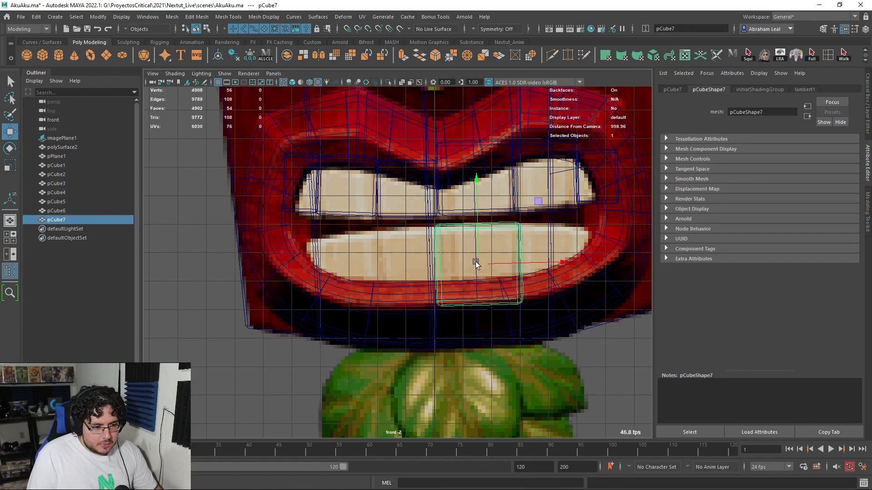
left_click_drag(545, 264, 555, 266)
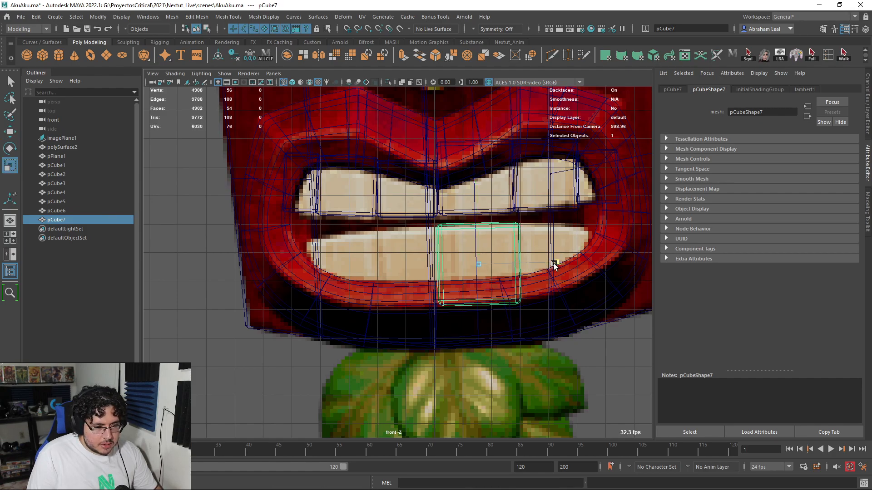
- Duplicate the lower tooth to the left of the center line and adjust its upper outer corner vertices to the reference gum line
key("ctrl+d")
left_click_drag(485, 266, 403, 270)
key("r")
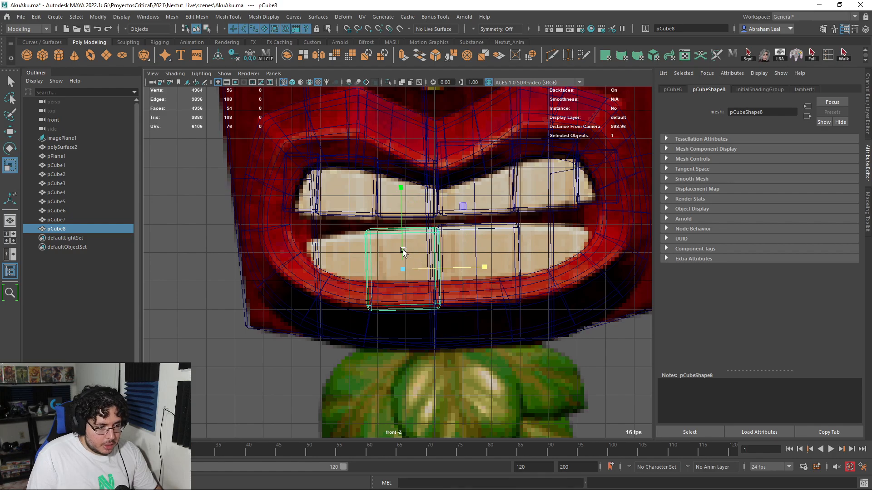
right_click_drag(375, 237, 358, 236)
left_click_drag(354, 221, 380, 245)
left_click_drag(370, 232, 371, 233)
right_click_drag(374, 237, 410, 237)
- Duplicate the lower left tooth outward and move its outer corner vertices inward to fit the left mouth corner
key("ctrl+d")
left_click_drag(398, 267, 337, 279)
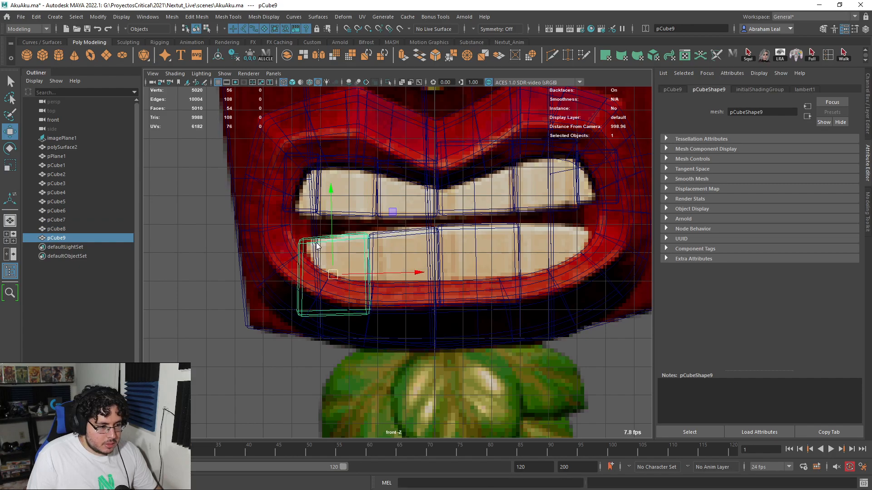
right_click_drag(317, 245, 298, 244)
left_click_drag(318, 224, 290, 258)
left_click_drag(291, 320, 291, 320)
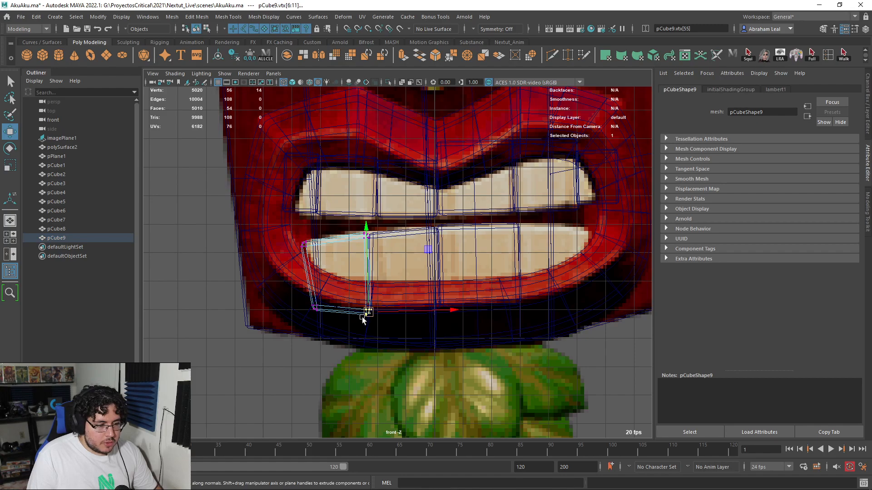
mouse_move(365, 264)
right_mouse_down()
mouse_move(401, 231)
mouse_move(376, 243)
mouse_move(431, 215)
right_mouse_up()
key("6")
middle_click_drag(429, 249, 342, 239, "alt")
key("4")
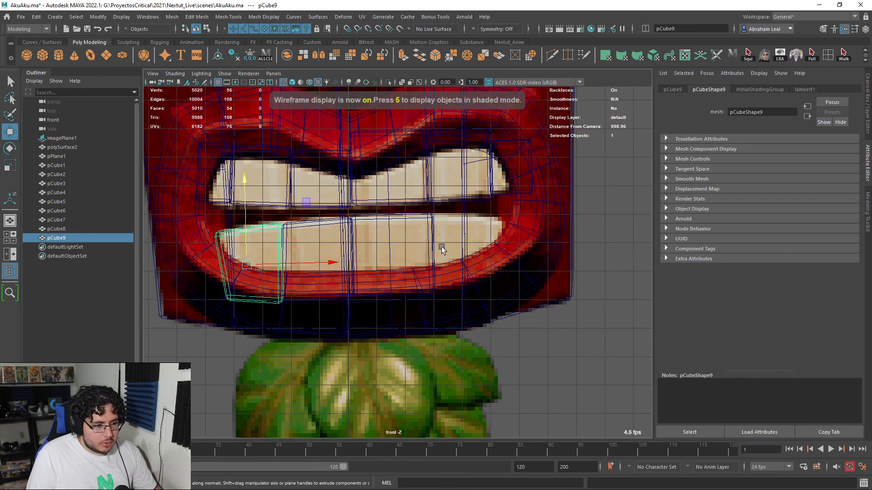
- Duplicate the lower right central tooth outward and move its outer corner vertices inward to follow the right mouth corner
left_click(404, 220)
key("ctrl+d")
left_click_drag(399, 253, 480, 256)
right_click_drag(497, 216, 460, 216)
left_click_drag(524, 205, 512, 225)
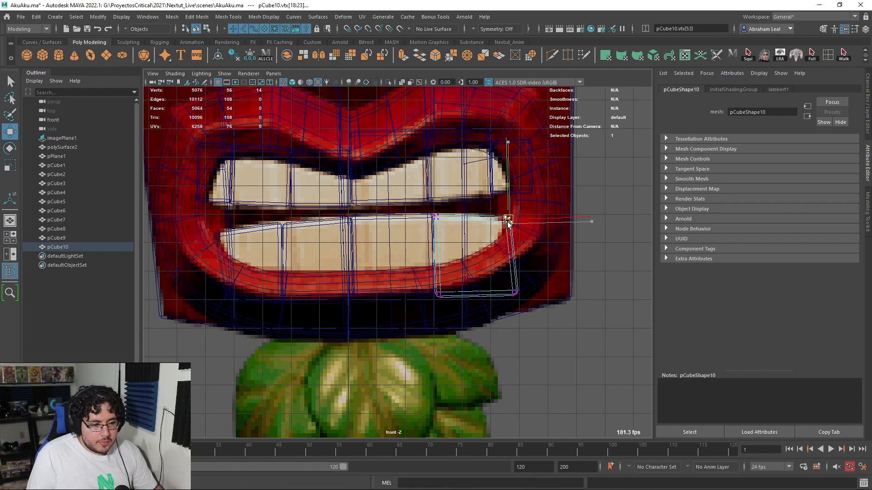
left_click_drag(510, 301, 501, 289)
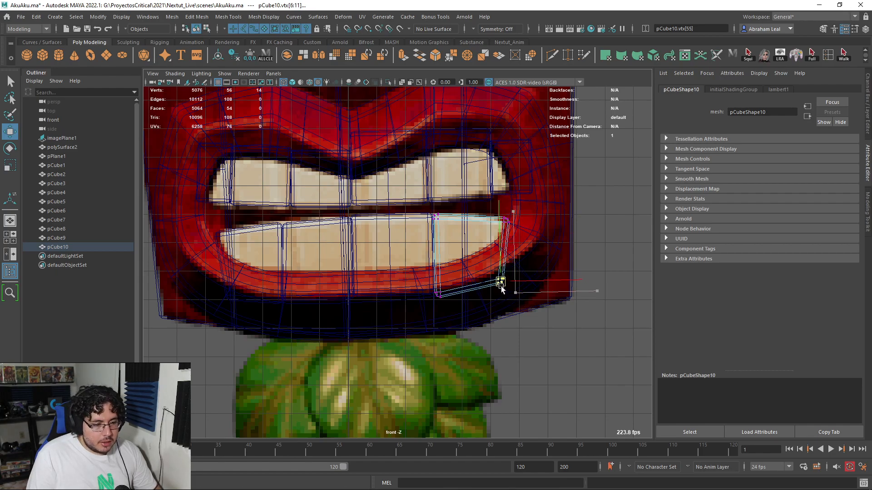
key("6")
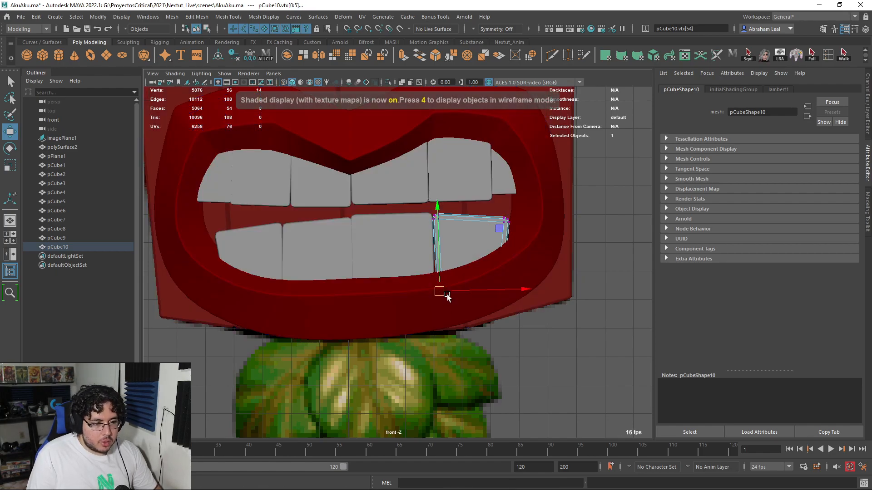
- Examine both rows of teeth inside the mouth from several angles in the perspective view
key("space")
left_click_drag(448, 285, 449, 268)
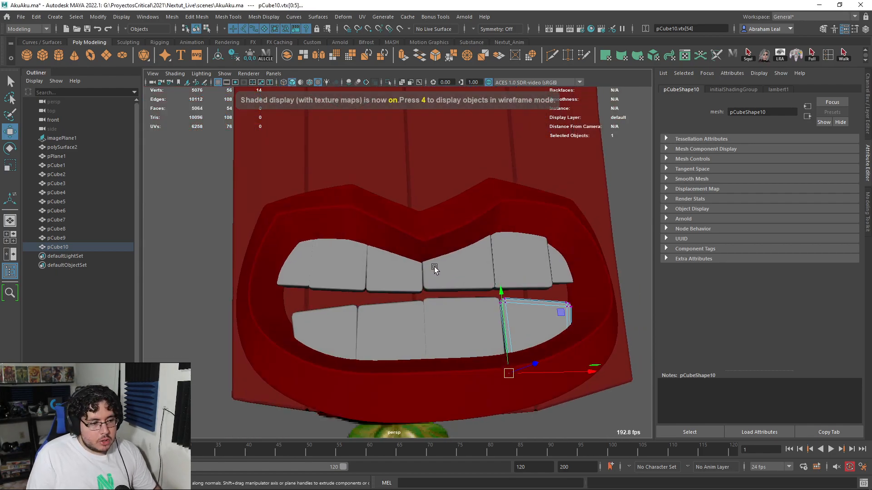
right_click_drag(449, 268, 390, 280, "alt")
left_click_drag(390, 280, 384, 264, "alt")
left_click(383, 263)
right_click_drag(383, 264, 418, 295, "alt")
left_click_drag(446, 279, 442, 279)
right_click_drag(559, 320, 521, 317, "alt")
middle_click_drag(522, 317, 457, 327)
key("ctrl+z")
left_click(290, 297)
middle_click_drag(388, 294, 323, 268, "alt")
left_click_drag(323, 268, 393, 253, "alt")
right_click_drag(393, 253, 398, 260, "alt")
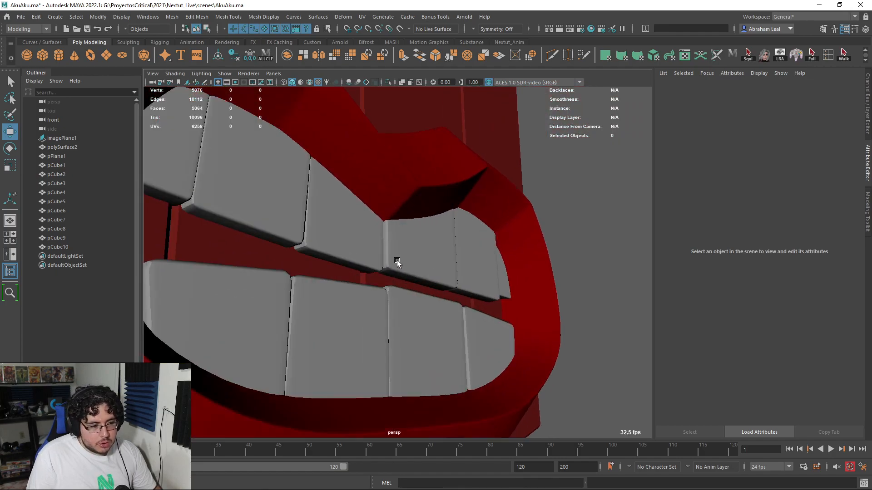
left_click_drag(398, 260, 363, 230, "alt")
right_click_drag(364, 230, 366, 303, "alt")
- Nudge the upper teeth towards the left mouth corner so they sit slightly offset from one another
left_click(299, 254)
left_click_drag(299, 254, 354, 220, "alt")
left_click_drag(495, 170, 492, 171)
left_click(389, 210)
left_click_drag(389, 210, 235, 191, "alt")
left_click(235, 191)
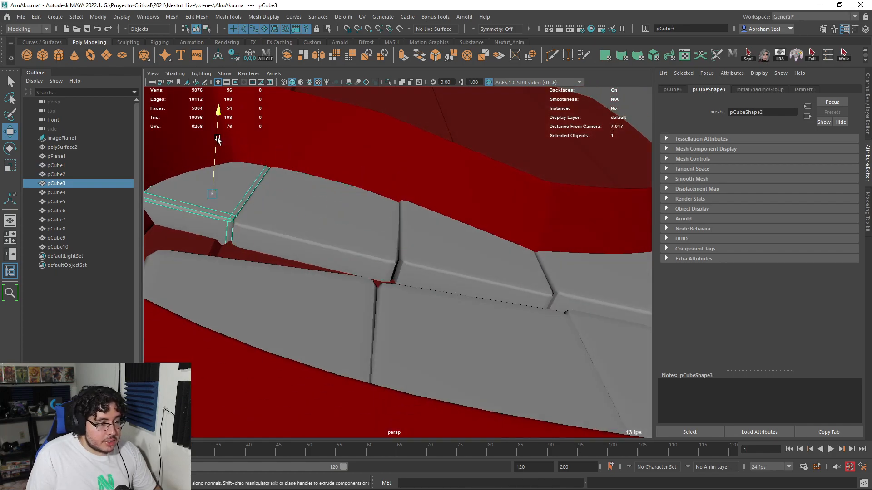
left_click_drag(218, 139, 217, 136)
key("ctrl+z")
left_click(322, 210)
left_click_drag(339, 160, 342, 154)
left_click(216, 196)
left_click_drag(218, 139, 218, 139)
left_click_drag(410, 222, 522, 236, "alt")
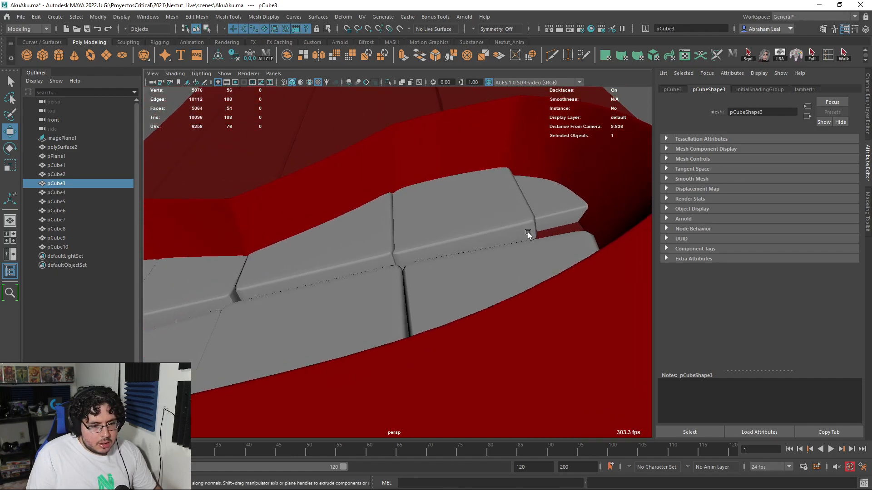
- Nudge the two outermost upper teeth on the right side to offset them slightly, and clear the selection
left_click(488, 209)
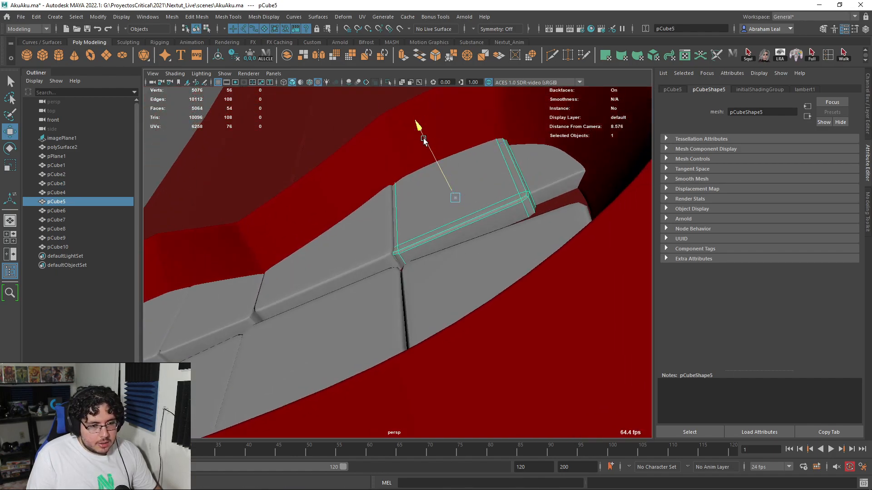
left_click(575, 175)
left_click_drag(547, 163, 547, 295, "alt")
left_click(494, 293)
left_click(559, 396)
- Examine the mouth beside the reference mask, picking individual upper and lower teeth to check their orientation
right_click_drag(559, 396, 526, 362, "alt")
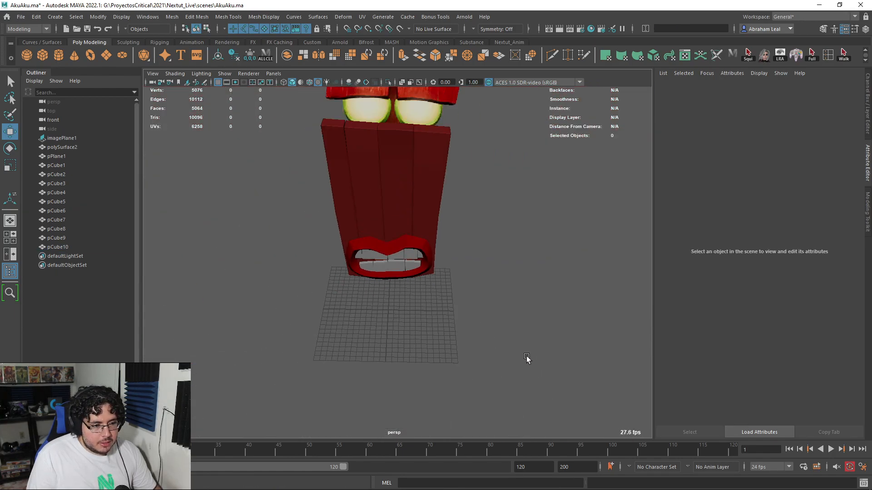
left_click_drag(527, 363, 563, 323, "alt")
scroll(558, 323, "up", 6)
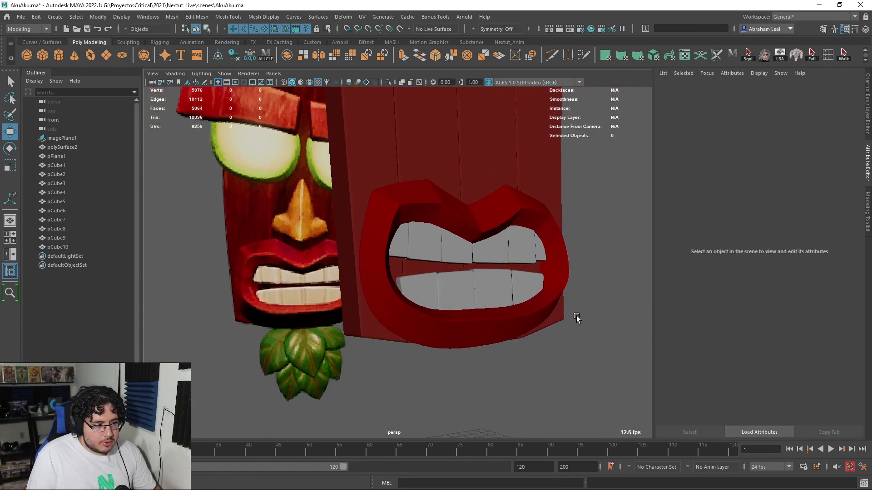
scroll(503, 317, "up", 3)
left_click(500, 199)
left_click_drag(500, 199, 502, 263, "alt")
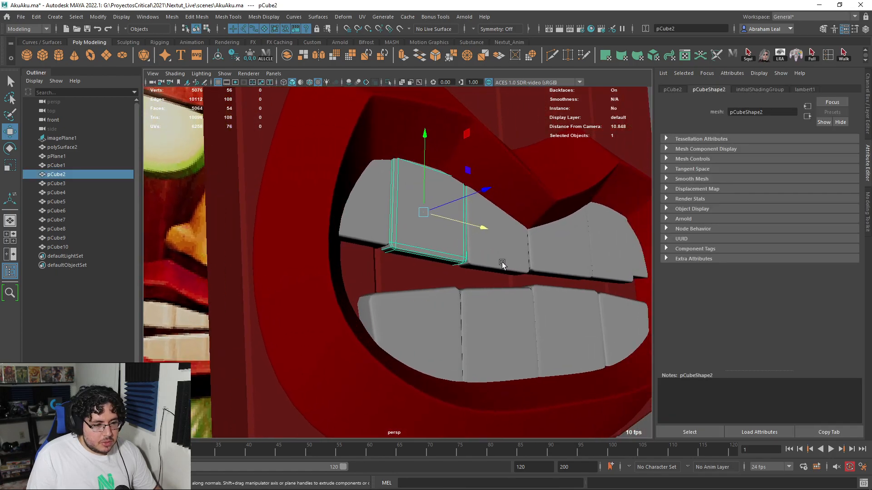
key("e")
left_click(560, 259, "shift")
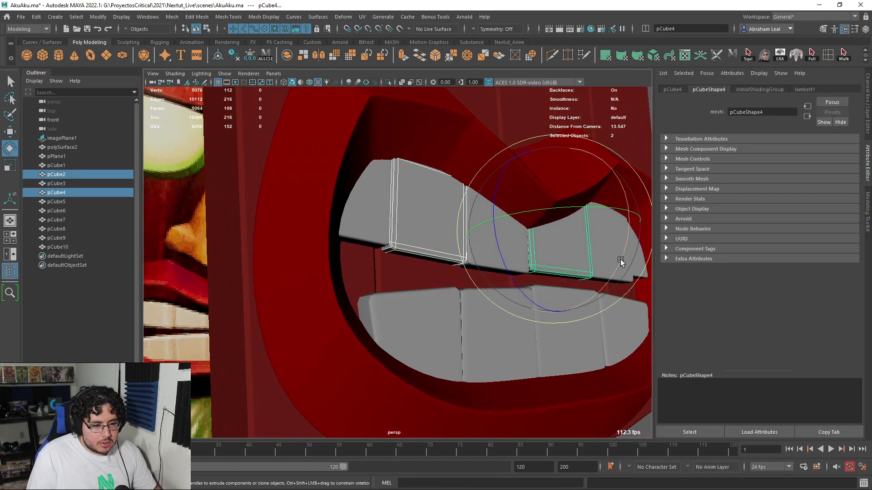
left_click(584, 325)
key("q")
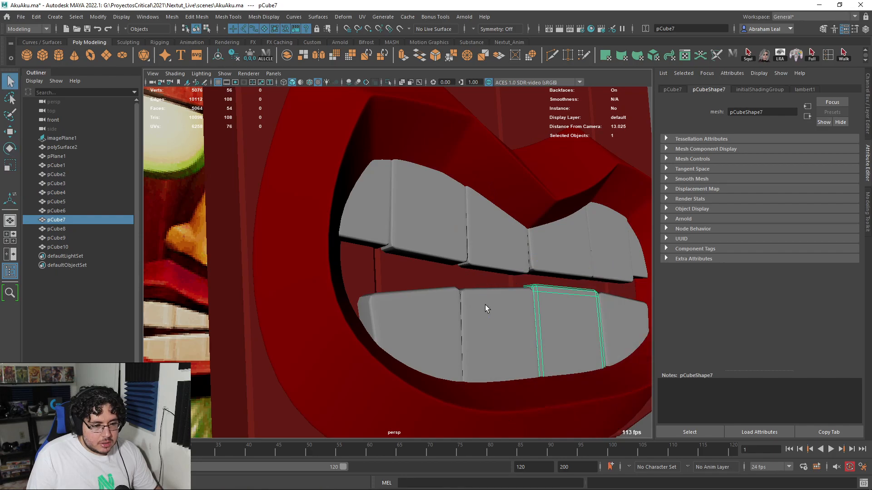
left_click_drag(486, 304, 497, 295, "alt")
left_click(498, 295, "shift")
key("e")
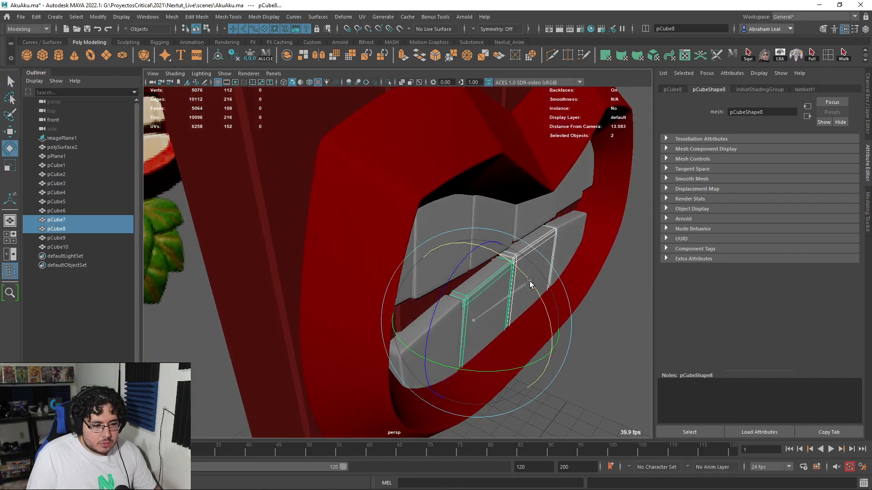
- Rotate one of the teeth slightly to make the row less uniform, and clear the selection
left_click(494, 232)
key("w")
key("e")
left_click_drag(557, 214, 603, 214)
left_click(623, 371)
- Examine the reference's eyes, eyebrows and nose in the front view with wireframe display
scroll(623, 371, "down", 3)
mouse_move(502, 383)
left_mouse_down("alt")
mouse_move(457, 380)
mouse_move(451, 370)
mouse_move(611, 363)
mouse_move(580, 335)
mouse_move(492, 375)
mouse_move(496, 359)
mouse_move(462, 348)
mouse_move(438, 367)
mouse_move(438, 356)
mouse_move(475, 359)
mouse_move(568, 328)
left_mouse_up("alt")
key("space")
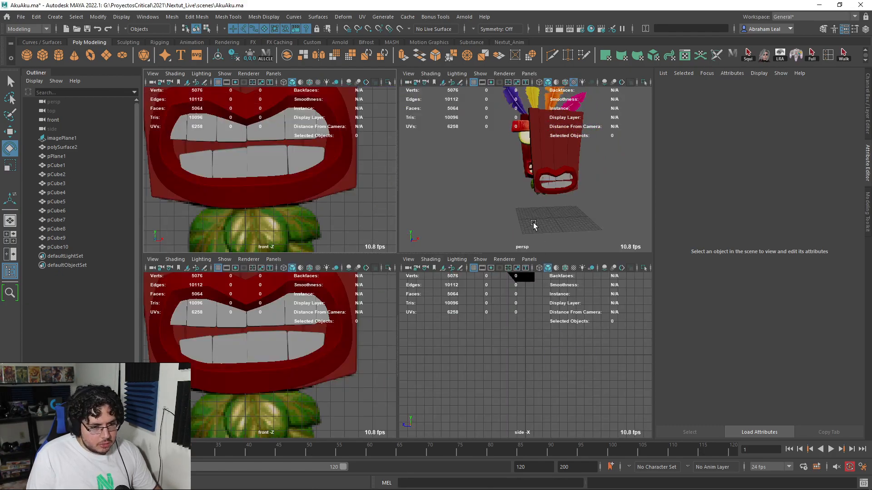
key("space")
key("e")
key("space")
left_click_drag(543, 232, 544, 260)
key("4")
right_click_drag(545, 296, 500, 287, "alt")
middle_click_drag(462, 188, 484, 295, "alt")
right_click_drag(445, 291, 484, 296, "alt")
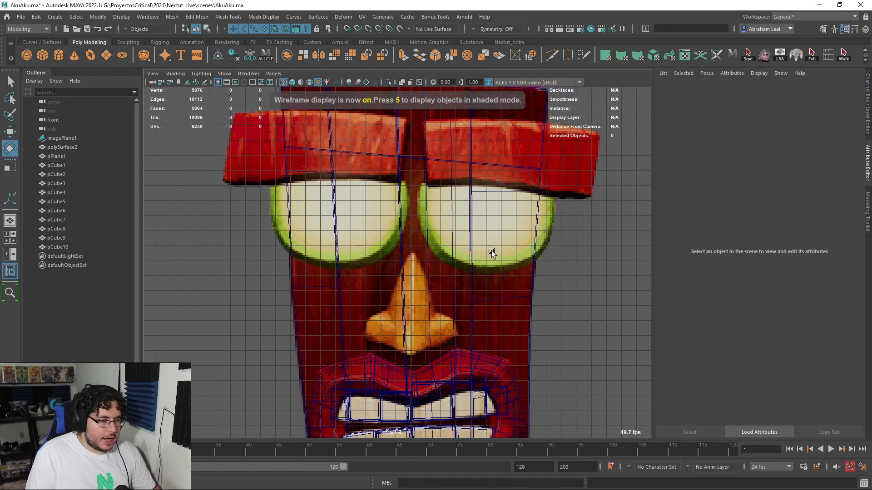
- Switch to the browser and compare the eye shapes in several Aku Aku image results, then return to Maya
key("alt+Tab")
key("alt+Tab")
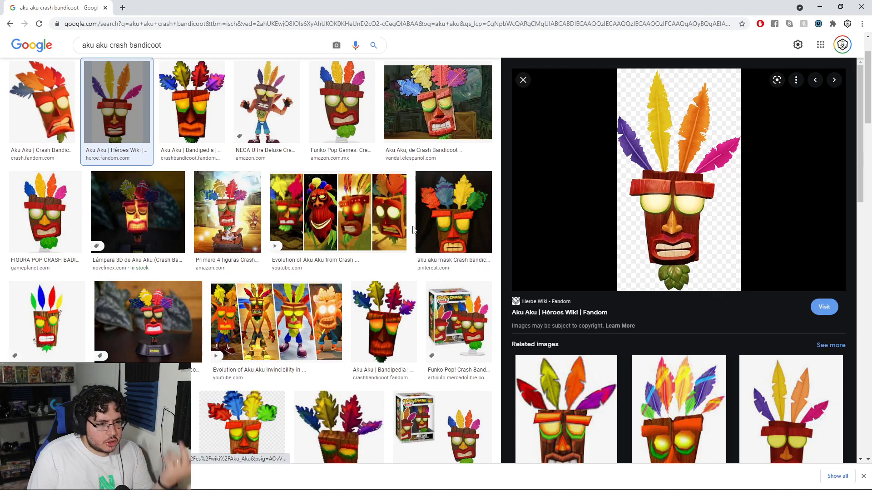
left_click(402, 229)
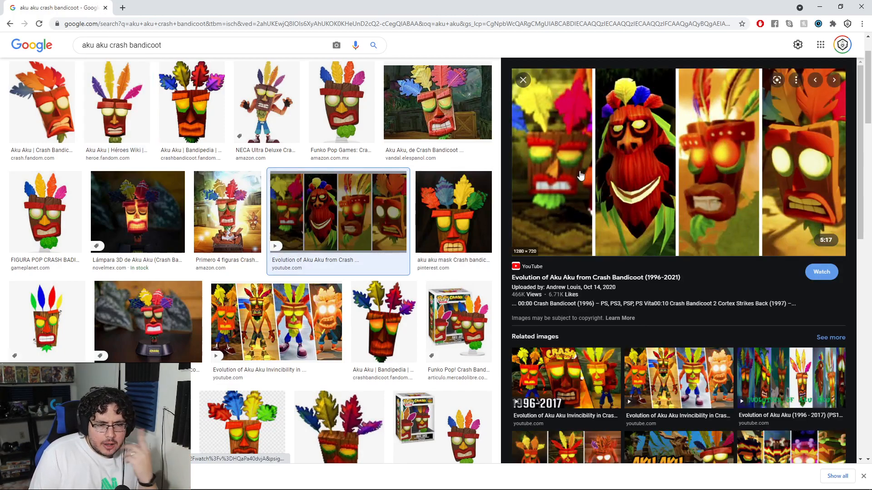
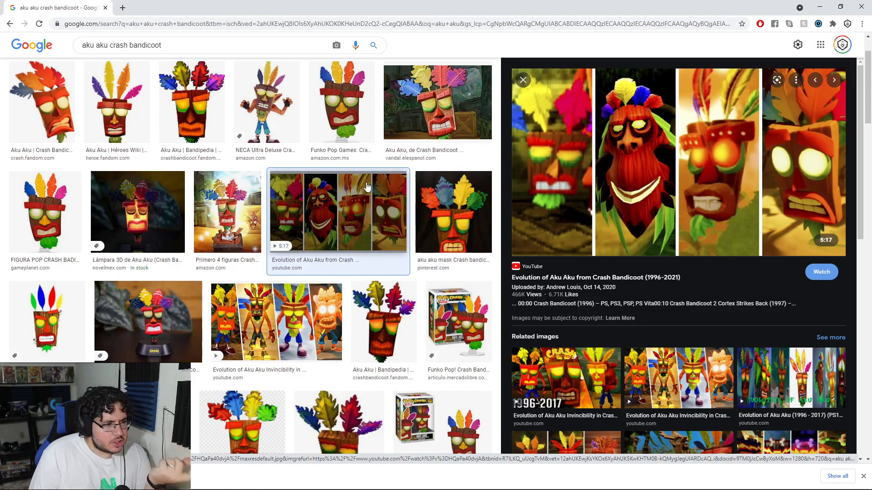
left_click(341, 105)
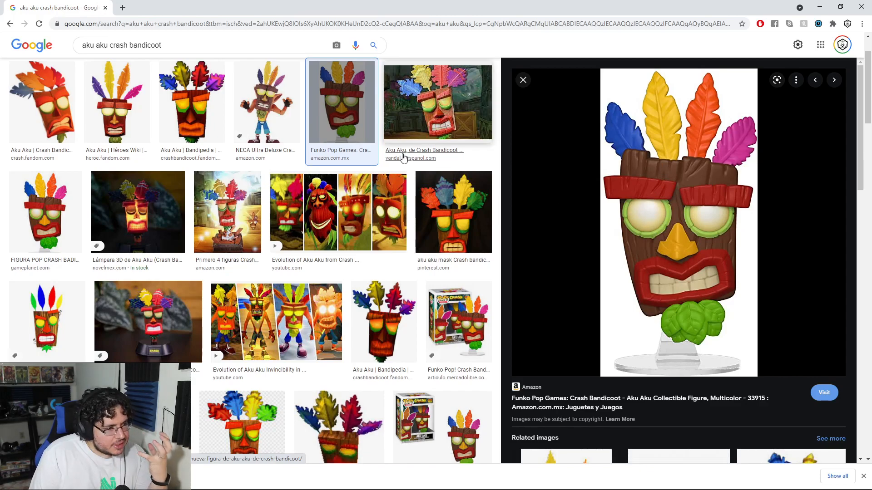
left_click(59, 114)
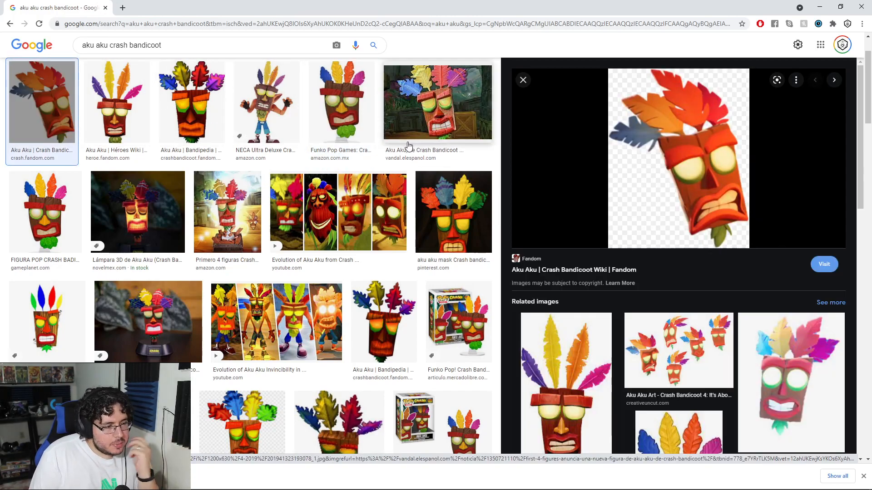
left_click(31, 220)
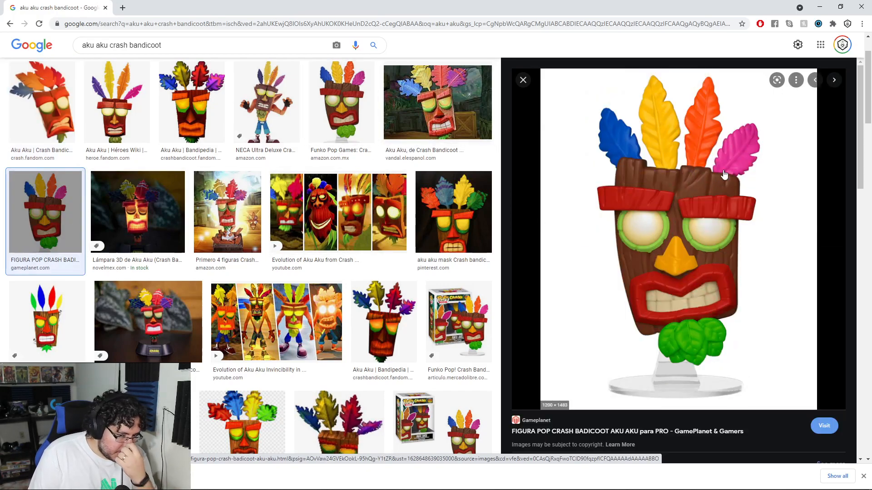
left_click(453, 211)
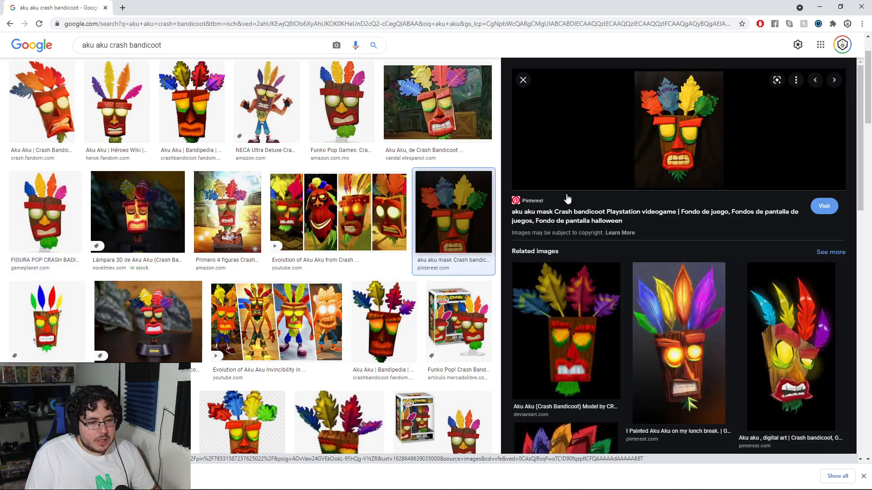
left_click(357, 230)
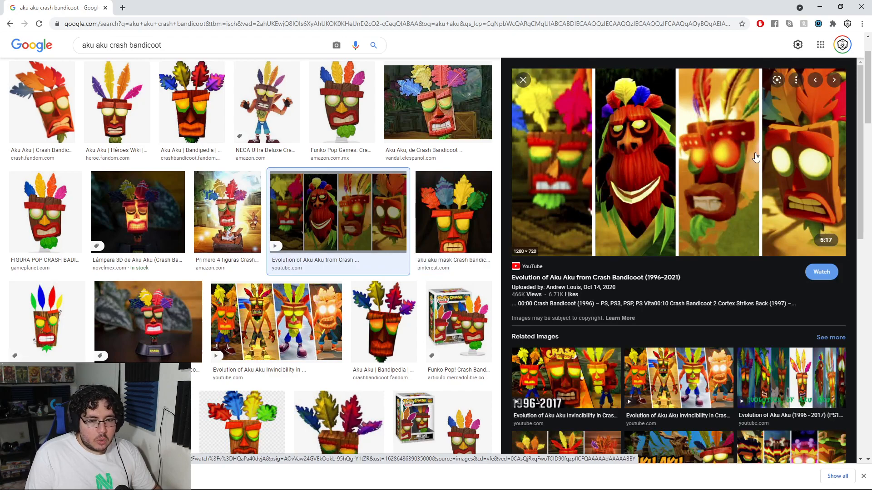
left_click(825, 9)
- Create a polygon sphere, raise it to eye height at about 26.6 and scale it uniformly to about 5.3
right_click_drag(551, 164, 538, 263, "alt")
left_click(537, 263)
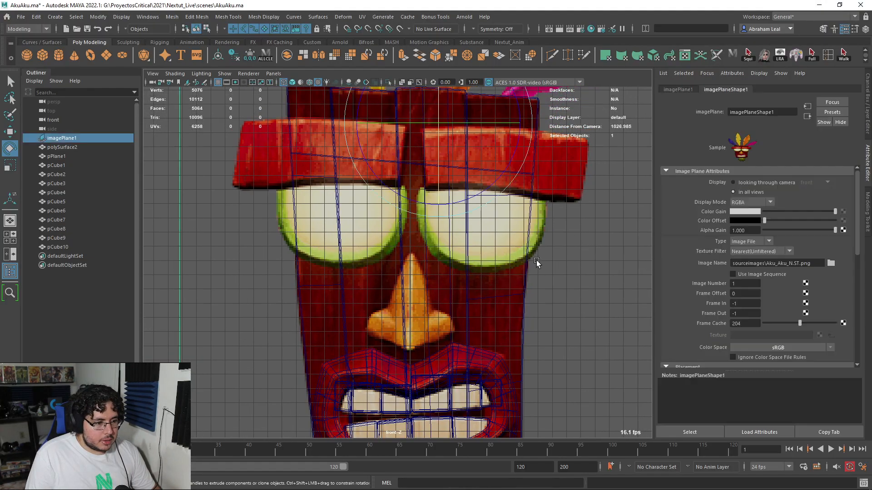
left_click(27, 56)
scroll(398, 267, "down", 3)
key("w")
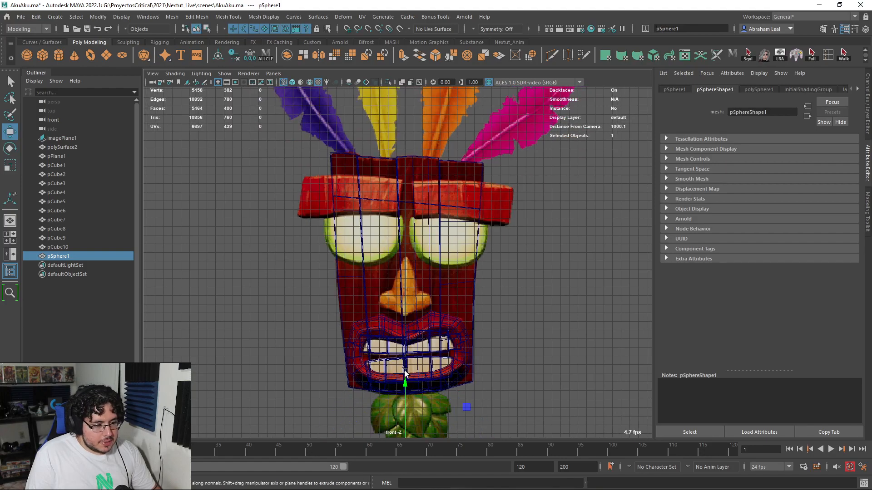
left_click_drag(403, 181, 404, 146)
key("r")
left_click_drag(405, 239, 468, 237)
- Set the sphere's X rotation to 90 so its pole faces the front
key("e")
left_click_drag(406, 186, 410, 253)
key("ctrl+a")
left_click(843, 123)
type("90")
key("Return")
left_click(546, 242)
left_click(468, 222)
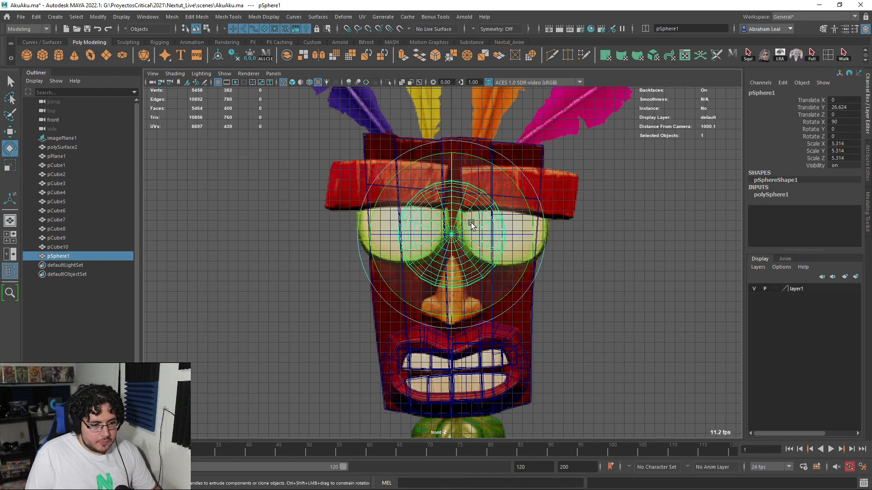
- Shrink and flatten the sphere to about 4.1 by 0.9 and place it over the left eye in front of the planks
key("r")
mouse_move(450, 236)
left_mouse_down()
mouse_move(411, 235)
mouse_move(398, 222)
mouse_move(516, 256)
mouse_move(495, 171)
mouse_move(430, 171)
mouse_move(515, 172)
mouse_move(381, 175)
left_mouse_up()
key("w")
key("r")
key("w")
key("r")
key("space")
key("6")
scroll(465, 166, "down", 3)
scroll(465, 166, "down", 3)
key("space")
left_click_drag(550, 200, 549, 219)
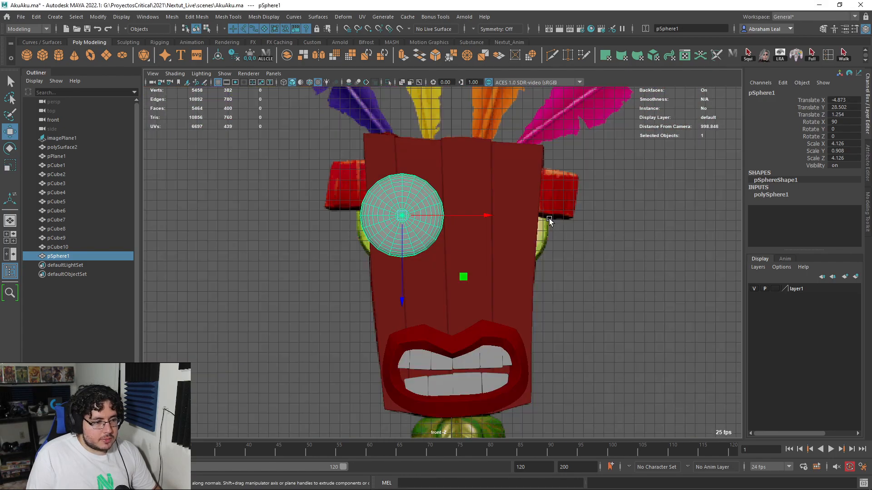
- Fit the sphere to the left eye at a scale of about 4.05, and duplicate it over the right eye
scroll(410, 223, "up", 5)
left_click_drag(381, 186, 377, 188)
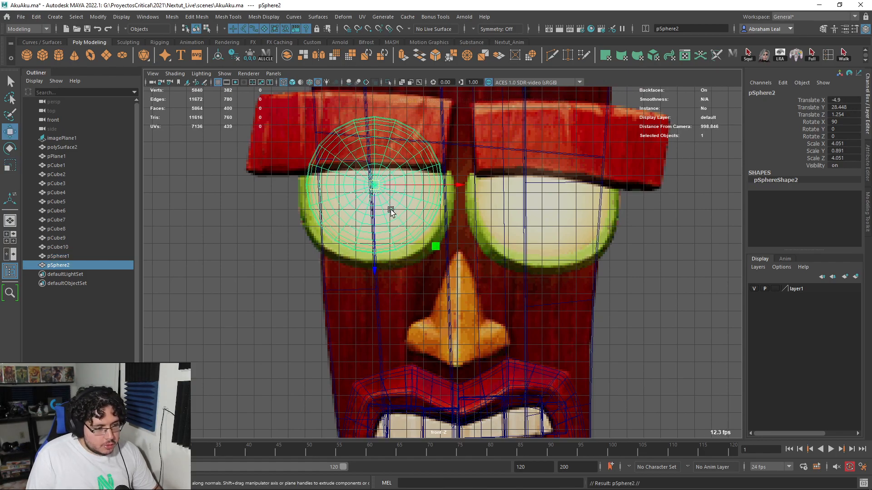
key("ctrl+d")
left_click_drag(377, 188, 545, 196)
left_click(642, 266)
key("6")
scroll(639, 265, "down", 1)
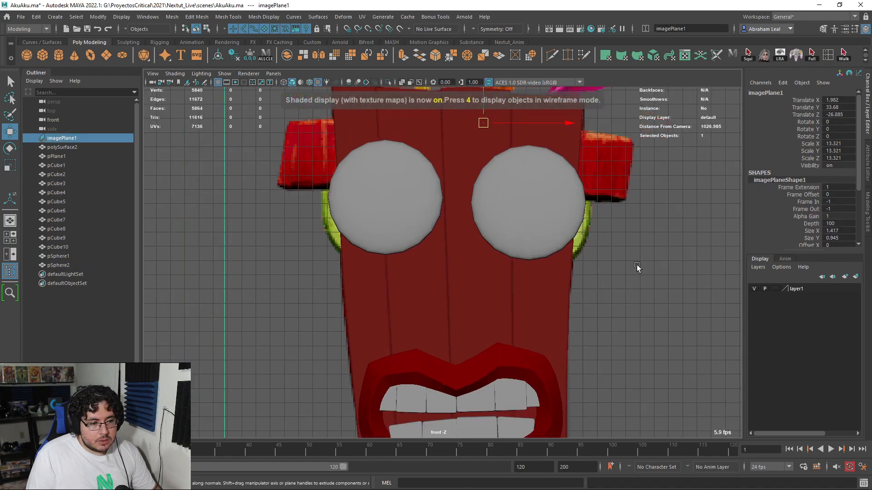
- Assign a new Blinn material to both eye spheres
scroll(636, 265, "up", 3)
left_click(563, 244)
left_click(370, 193, "shift")
key("space")
left_click_drag(457, 224, 428, 216)
right_click_drag(428, 216, 430, 408)
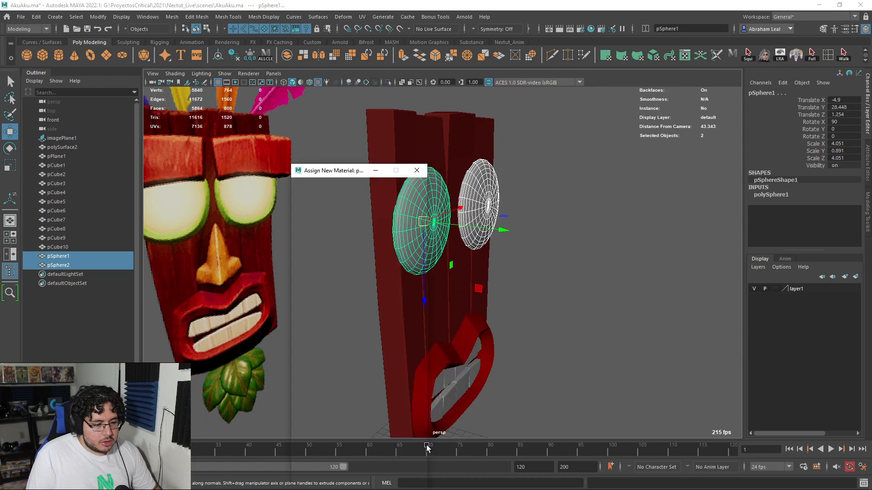
left_click(365, 223)
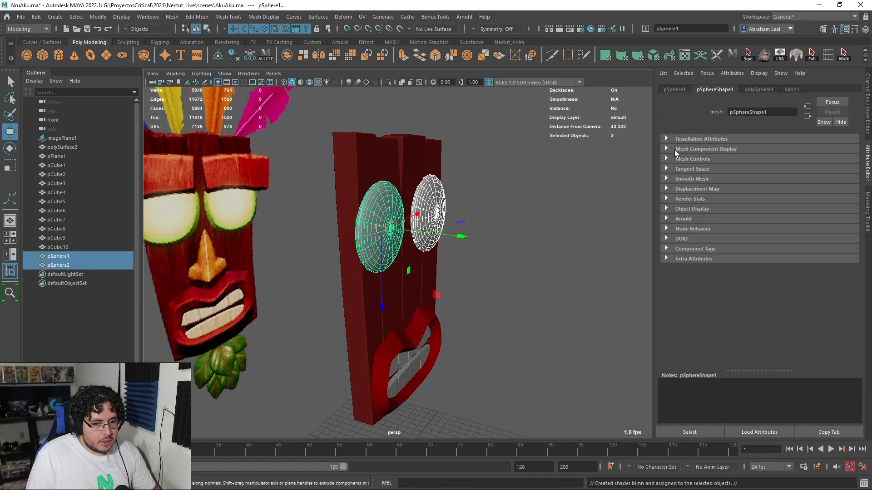
- Set the eye material's colour to the cream sampled from the reference image's eye, and clear the selection
left_click(790, 90)
left_click(751, 192)
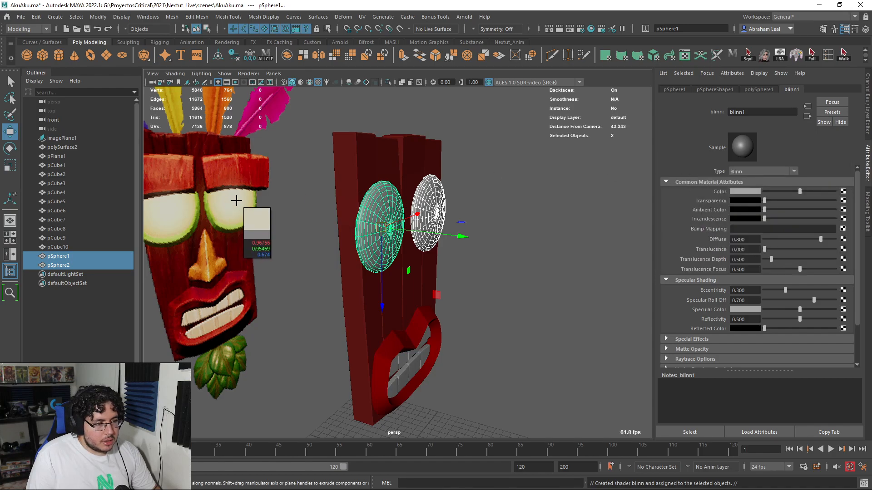
left_click(222, 212)
left_click_drag(552, 208, 482, 210, "alt")
left_click(561, 173)
right_click_drag(561, 172, 539, 218, "alt")
left_click_drag(539, 218, 575, 208, "alt")
- Create a polygon cylinder between the eyes for the green rim and scale it uniformly to about 3.26
key("space")
key("4")
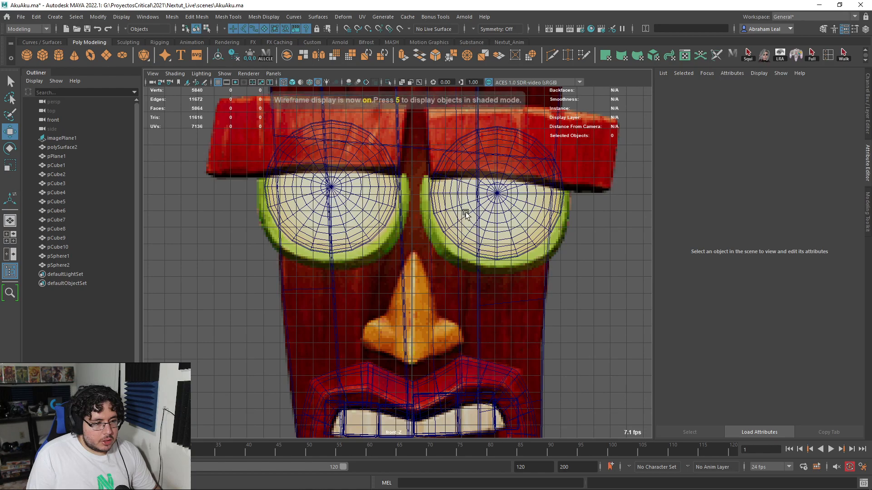
middle_click_drag(387, 203, 371, 221, "alt")
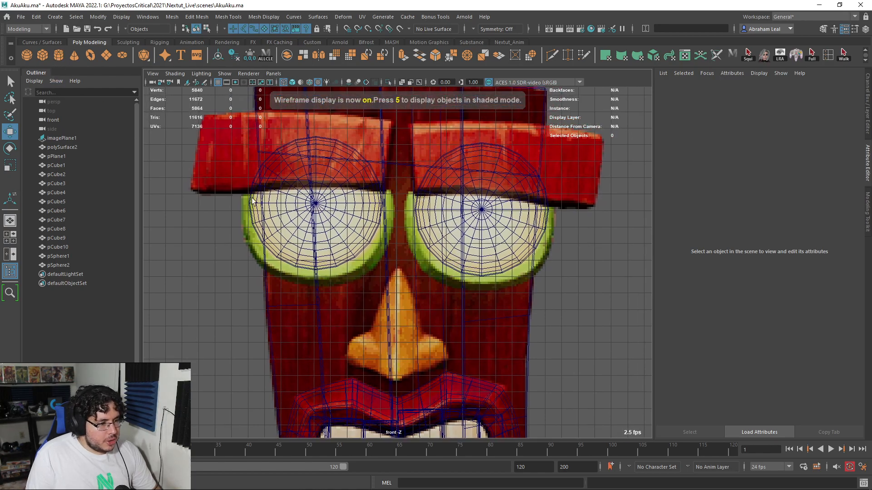
left_click(58, 56)
scroll(384, 274, "down", 6)
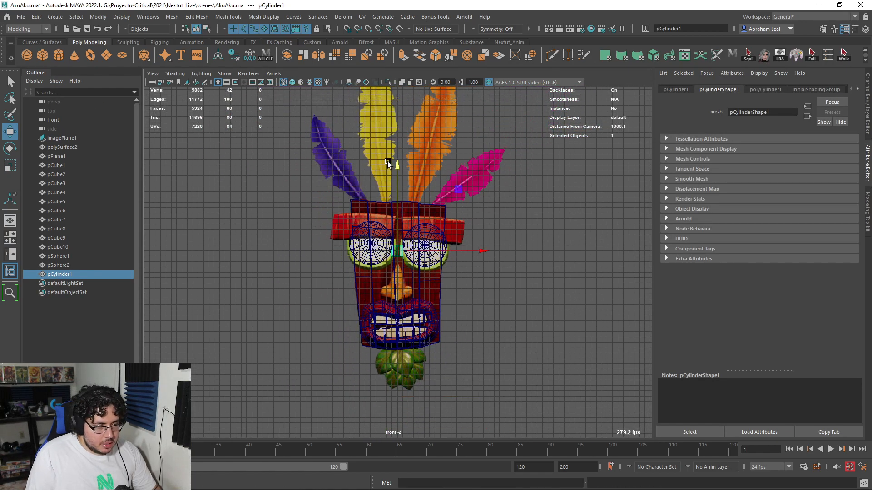
scroll(388, 162, "up", 8)
key("r")
left_click_drag(398, 227, 458, 228)
- Set the cylinder's X rotation to 90 so its cap faces the front
key("e")
left_click_drag(397, 172, 395, 200)
key("ctrl+a")
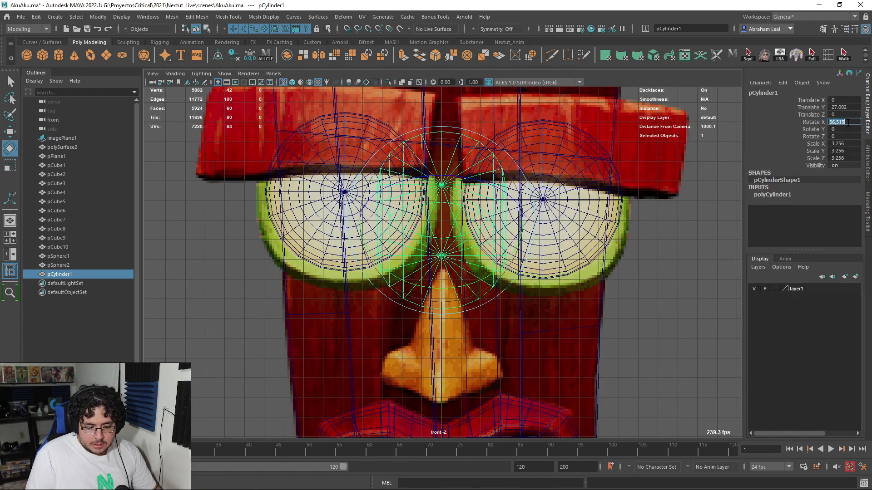
type("90")
key("Return")
left_click(722, 274)
left_click(444, 221)
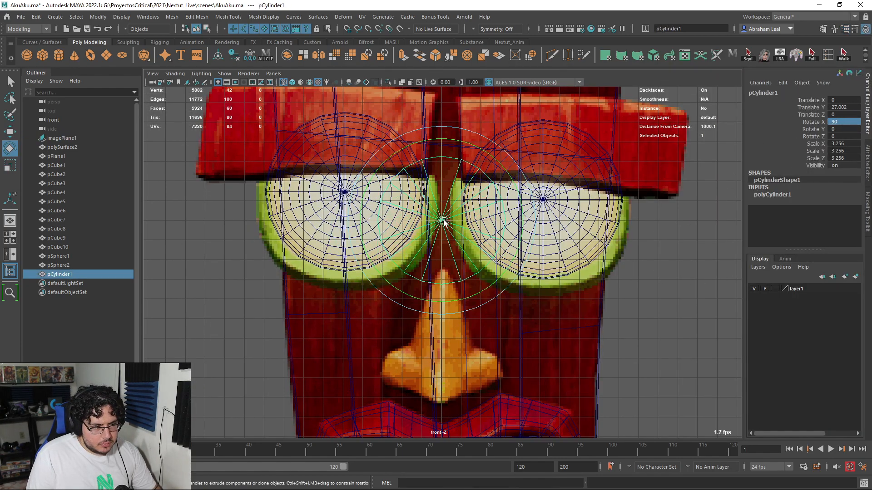
- Align the cylinder with the centre of the left eye and enlarge it to match the reference's green rim
key("w")
left_click_drag(436, 224, 346, 195)
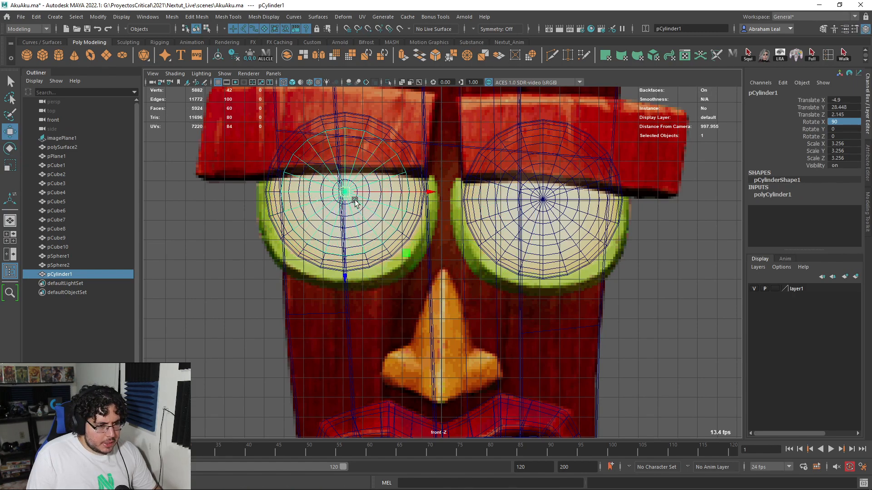
key("r")
middle_click_drag(377, 194, 401, 190)
key("w")
mouse_move(345, 275)
left_mouse_down()
mouse_move(379, 197)
mouse_move(441, 211)
left_mouse_up()
- Flatten the cylinder to a depth scale of about 0.45 and set it around the left eyeball against the planks
key("space")
key("6")
middle_click_drag(442, 211, 401, 272, "alt")
right_click_drag(402, 273, 493, 234, "alt")
key("r")
left_click_drag(517, 210, 468, 210)
key("w")
left_click_drag(468, 209, 490, 207, "alt")
right_click_drag(438, 213, 463, 208, "alt")
left_click_drag(484, 164, 371, 181)
- Scale the cylinder's outer front edge loop down slightly to taper the rim
right_click_drag(371, 180, 365, 154)
double_click(362, 148)
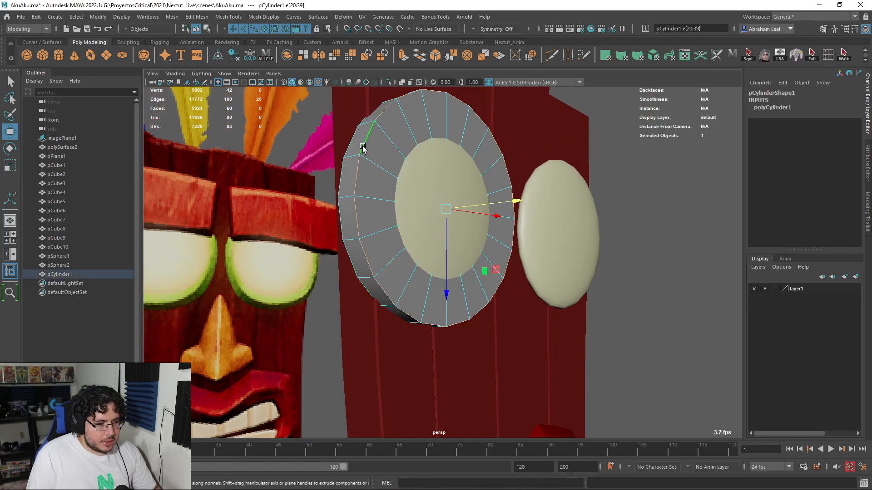
left_click_drag(451, 208, 435, 208)
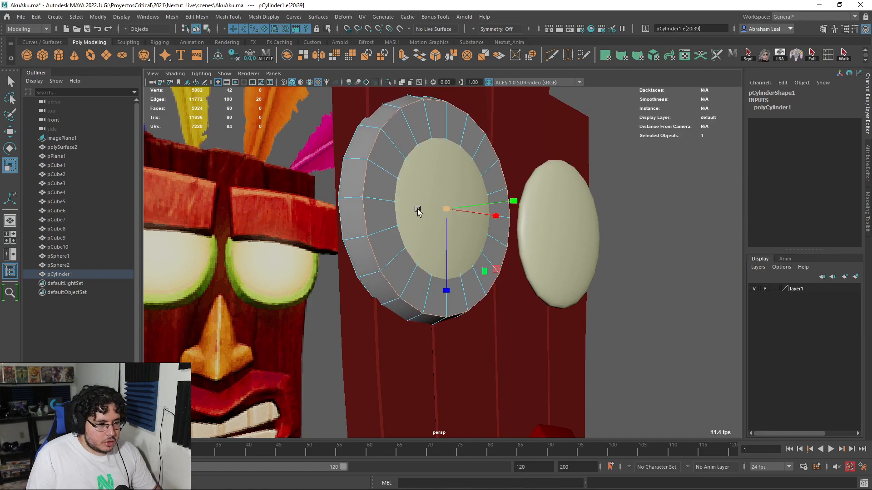
left_click_drag(220, 250, 265, 209, "alt")
left_click_drag(369, 249, 415, 238, "alt")
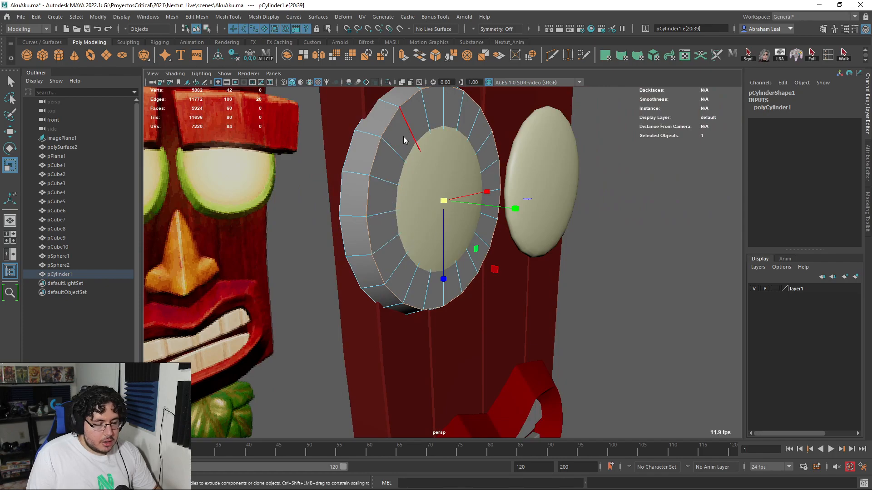
- Extrude the cylinder's front cap faces with an inward offset, recessing them to form a rim around the eyeball
key("F9")
key("4")
left_click(447, 200)
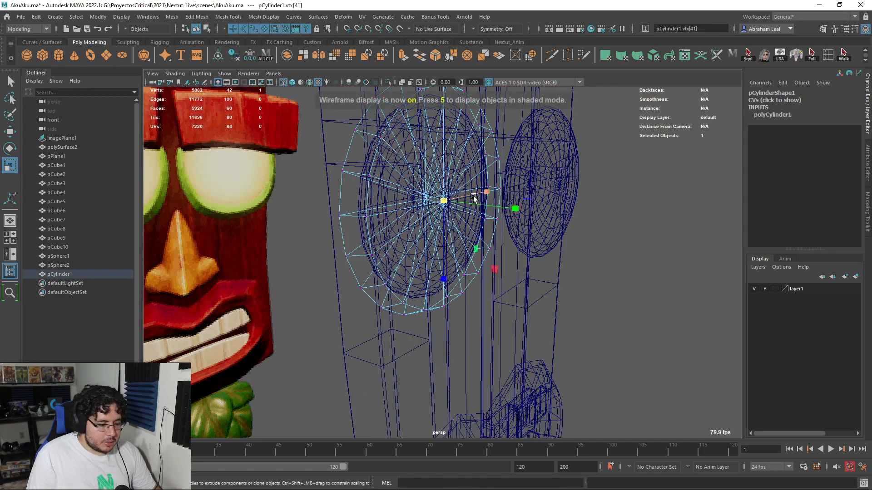
key("ctrl+F11")
key("6")
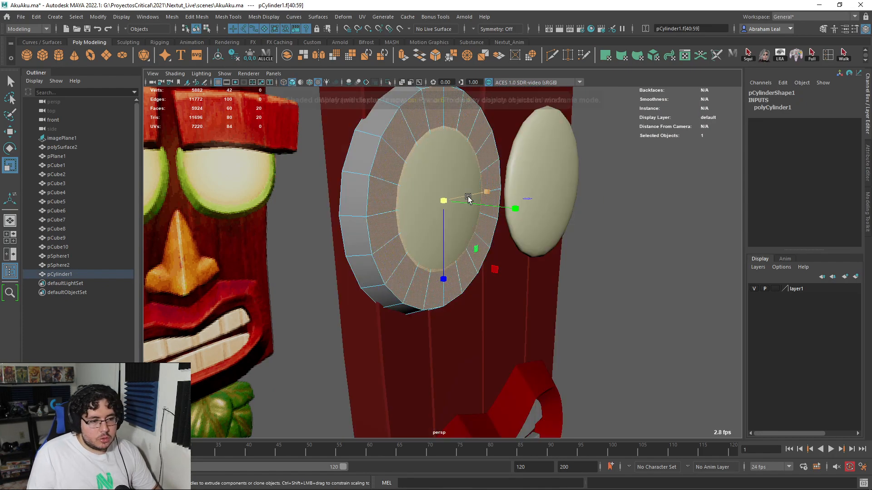
middle_click_drag(482, 207, 435, 245, "alt")
left_click_drag(441, 222, 432, 208, "alt")
key("ctrl+e")
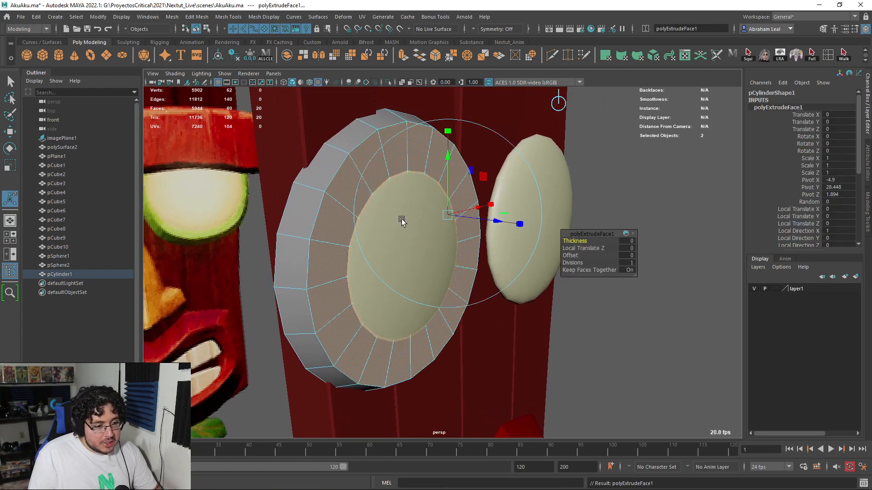
left_click_drag(567, 255, 626, 255)
left_click_drag(522, 236, 403, 172, "alt")
right_click_drag(379, 160, 459, 132)
scroll(482, 168, "down", 2)
- Check from the side how the eyeballs sit against the rim, picking both spheres and clearing the selection
left_click_drag(492, 180, 526, 219, "alt")
left_click(424, 256)
left_click(505, 195, "shift")
key("w")
left_click(599, 220)
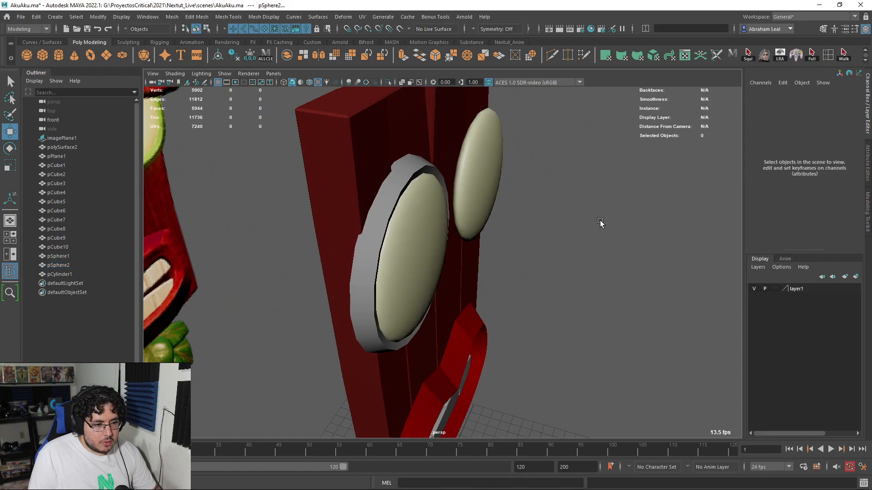
- Isolate the eye rim cylinder in the viewport with smooth preview off
left_click_drag(600, 220, 477, 195, "alt")
left_click(477, 195)
left_click_drag(445, 169, 442, 208, "alt")
key("1")
left_click(387, 82)
- Bevel the rim's back, front and inner edge loops with a fraction of 0.15 and 2 segments
right_click_drag(442, 207, 443, 184)
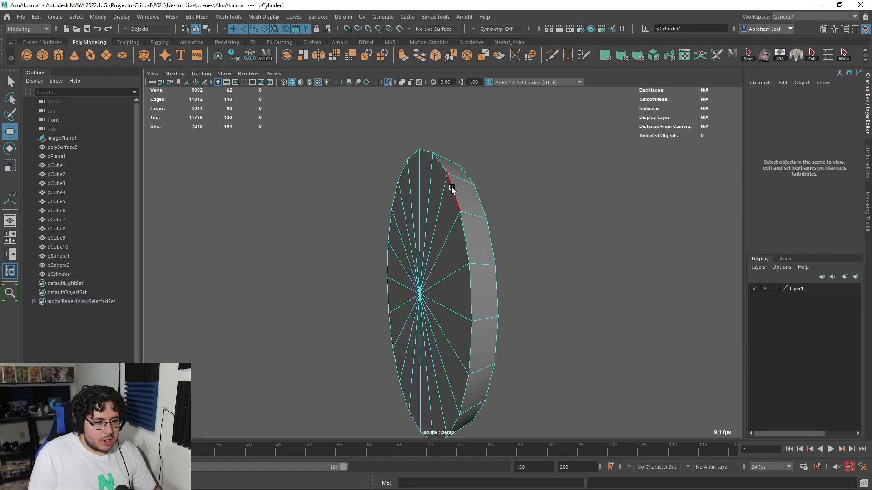
double_click(454, 190)
left_click_drag(492, 209, 421, 204, "alt")
left_click_drag(472, 221, 428, 209, "alt")
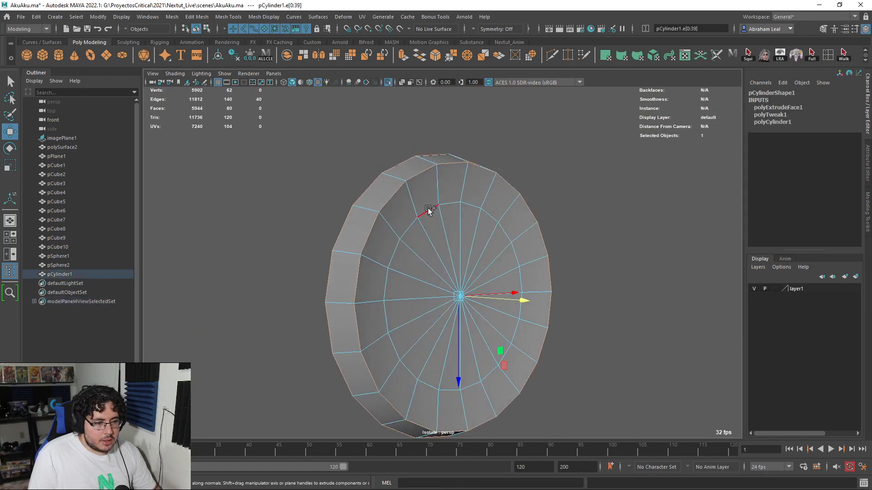
left_click(434, 56)
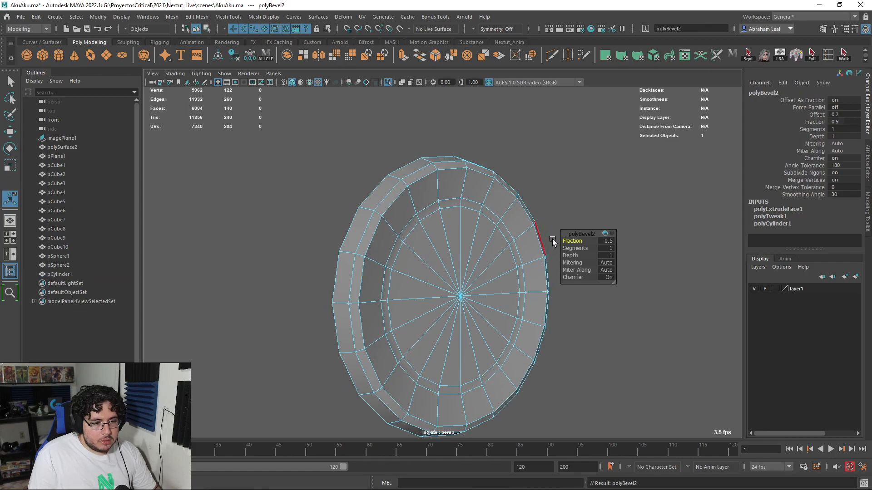
left_click_drag(572, 250, 557, 238)
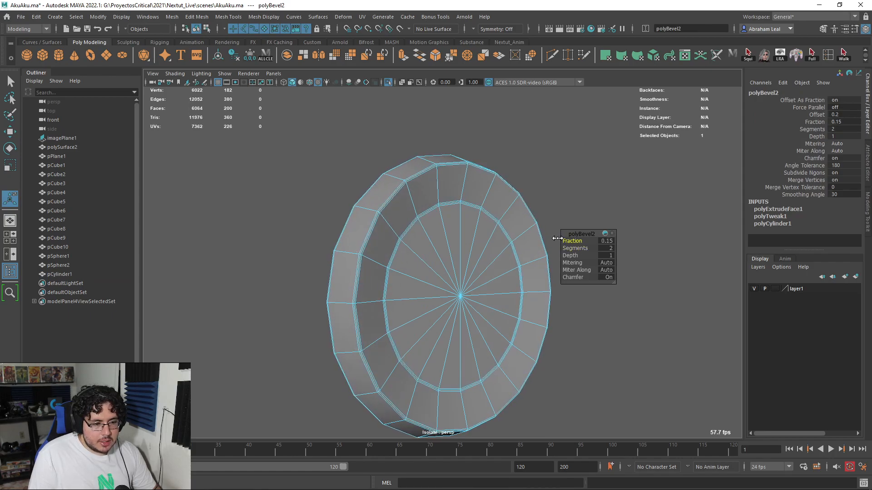
- Turn on smooth preview for the rim, return to object selection and show the whole mask again
key("3")
key("q")
right_click_drag(478, 206, 571, 153)
left_click(571, 153)
scroll(504, 199, "down", 3)
left_click_drag(498, 205, 456, 229, "alt")
left_click(456, 229)
left_click(391, 84)
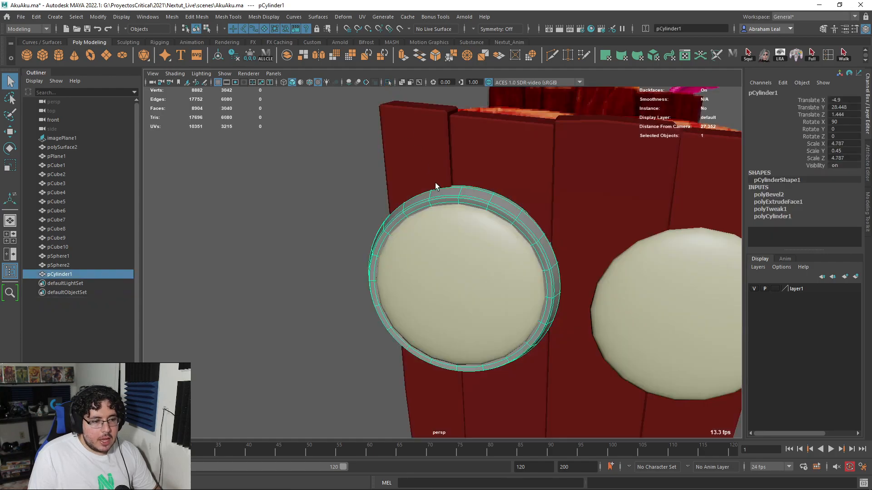
- Assign a new Lambert material to the eye rim cylinder
scroll(443, 209, "down", 3)
scroll(448, 218, "up", 3)
scroll(449, 206, "up", 2)
mouse_move(449, 206)
left_mouse_down("alt")
mouse_move(475, 215)
mouse_move(460, 211)
left_mouse_up("alt")
key("w")
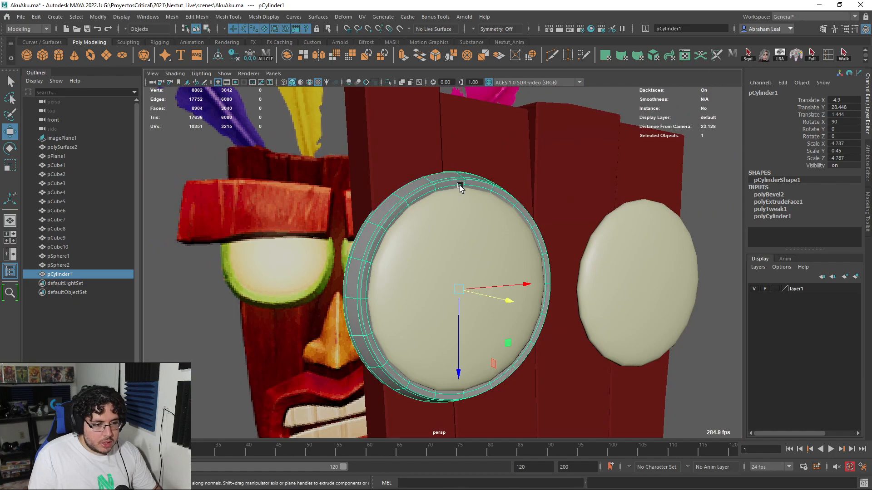
left_click_drag(461, 179, 463, 189, "alt")
right_click(460, 187)
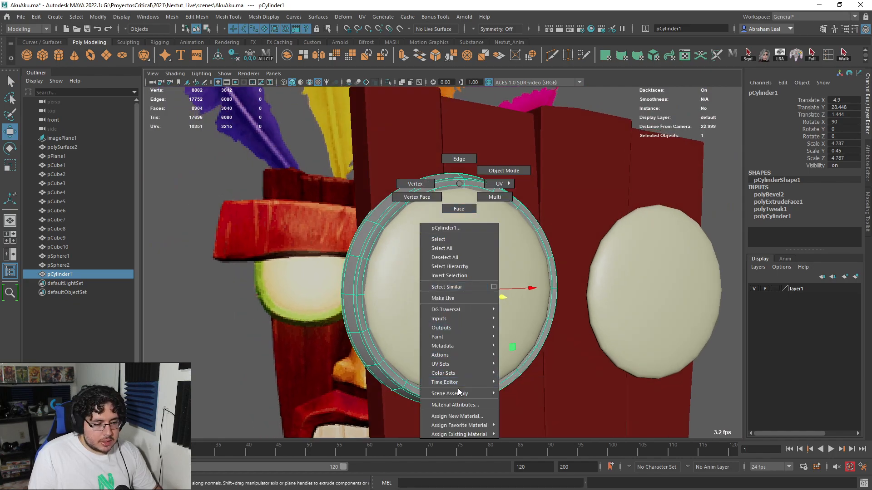
left_click(456, 416)
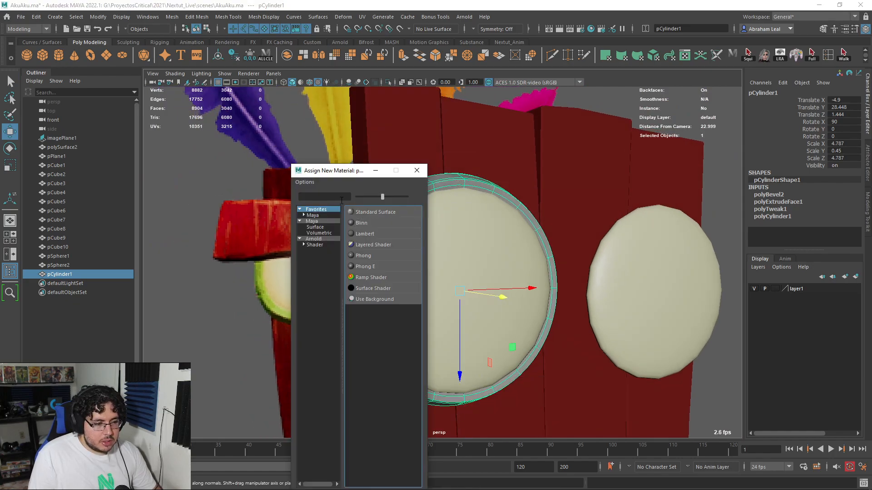
left_click(363, 234)
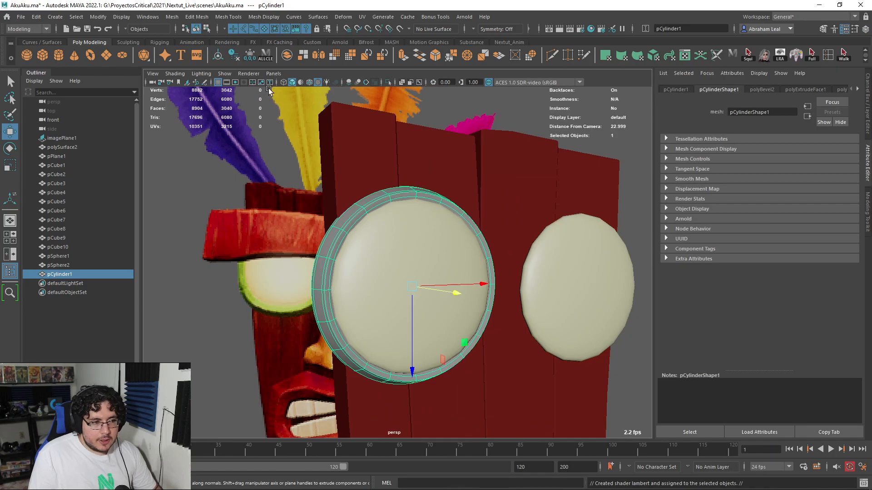
- Colour the rim's new material with the green sampled from the eye rim in the reference image, and clear the selection
left_click(758, 89)
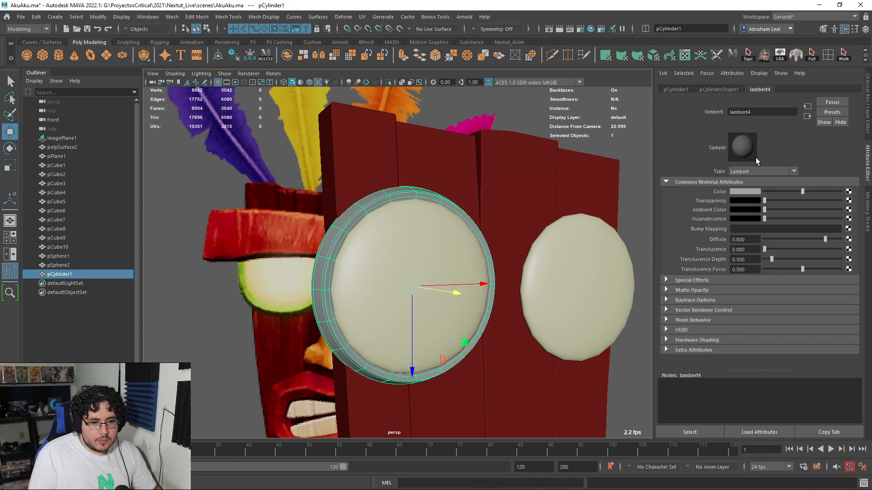
left_click(743, 191)
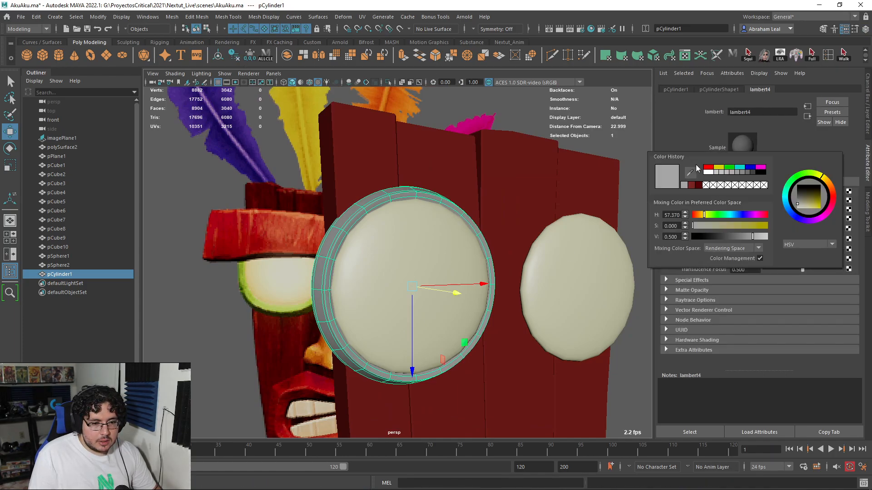
left_click(689, 175)
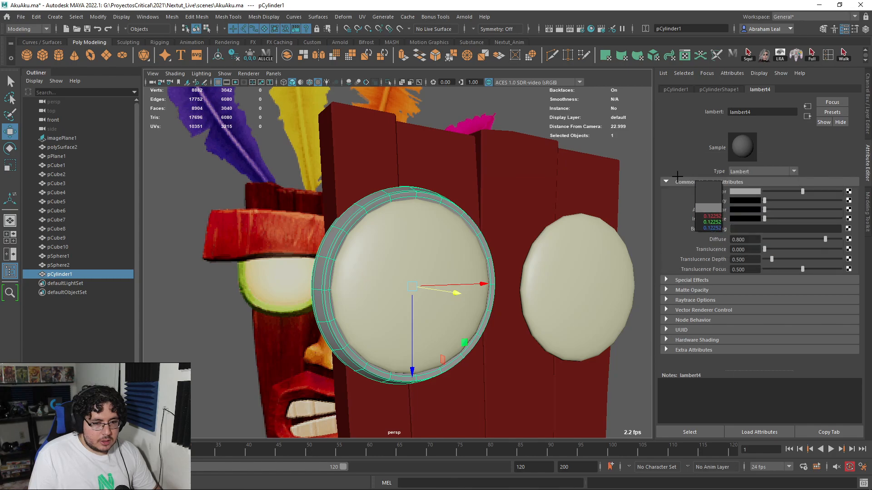
left_click(304, 307)
left_click(632, 210)
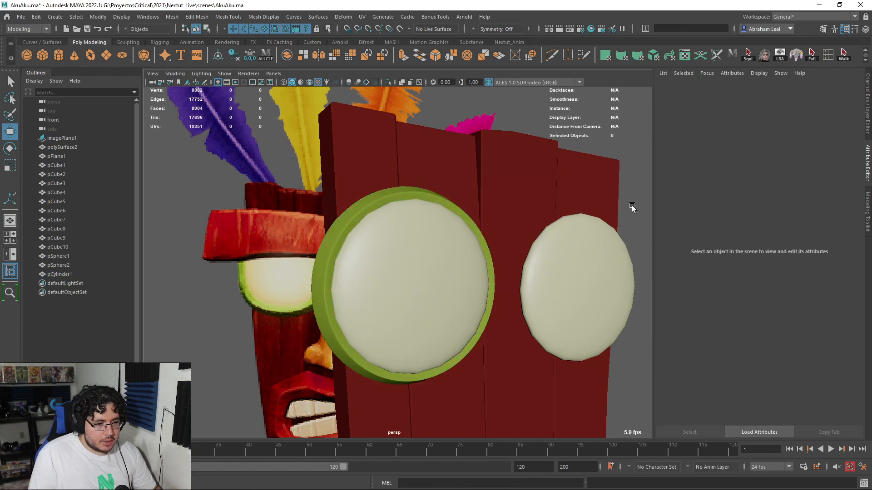
- Duplicate the green eye rim and move the copy around the other eyeball
left_click_drag(632, 209, 440, 242, "alt")
scroll(441, 241, "down", 3)
left_click(450, 239)
left_click_drag(492, 232, 369, 241, "alt")
left_click(583, 254)
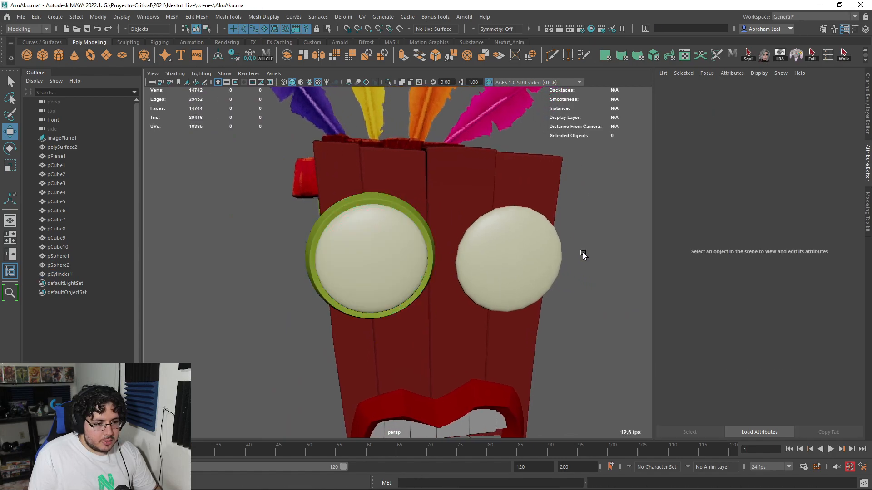
left_click(383, 200)
key("ctrl+d")
left_click_drag(452, 249, 577, 270)
- Align the duplicated rim with the second eye in the front wireframe view, and return to the shaded perspective view
key("space")
key("4")
middle_click_drag(556, 264, 454, 272, "alt")
scroll(454, 272, "up", 2)
left_click_drag(399, 211, 403, 226)
left_click(574, 287)
key("6")
key("space")
mouse_move(560, 279)
left_mouse_down()
mouse_move(566, 253)
mouse_move(525, 262)
mouse_move(590, 248)
mouse_move(468, 253)
mouse_move(538, 255)
mouse_move(506, 239)
left_mouse_up()
scroll(565, 254, "down", 4)
middle_click_drag(478, 222, 458, 207, "alt")
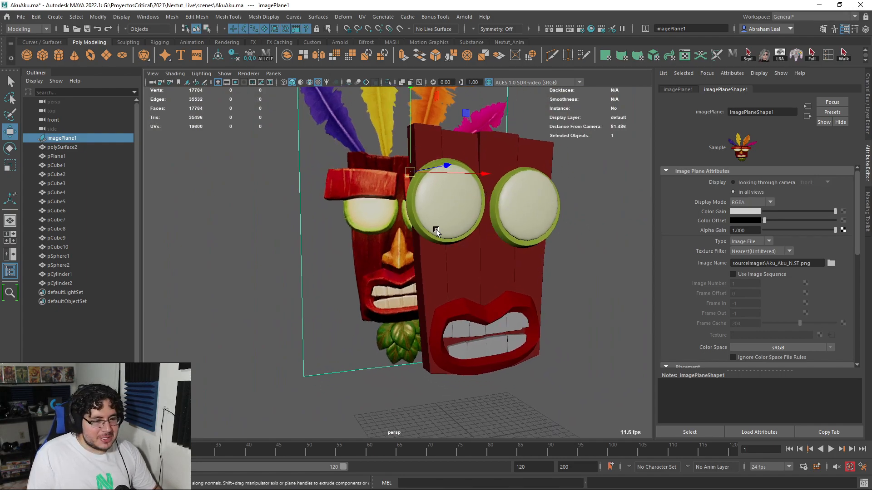
- Create a polygon cube for the eyebrow and raise it up to the mask's eye area
scroll(435, 231, "up", 3)
middle_click_drag(438, 266, 505, 279, "alt")
right_click_drag(505, 279, 510, 276, "alt")
middle_click_drag(510, 277, 449, 251, "alt")
right_click_drag(450, 250, 480, 267, "alt")
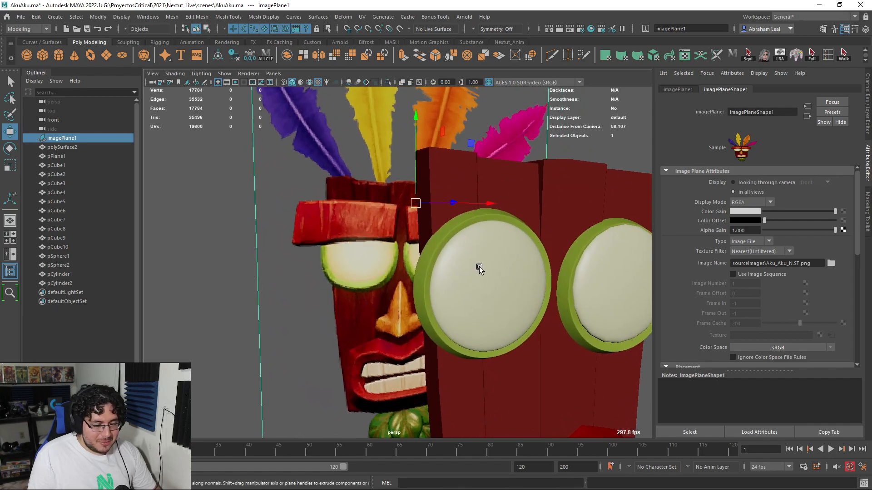
left_click(42, 55)
scroll(348, 191, "down", 5)
left_click_drag(454, 330, 434, 189)
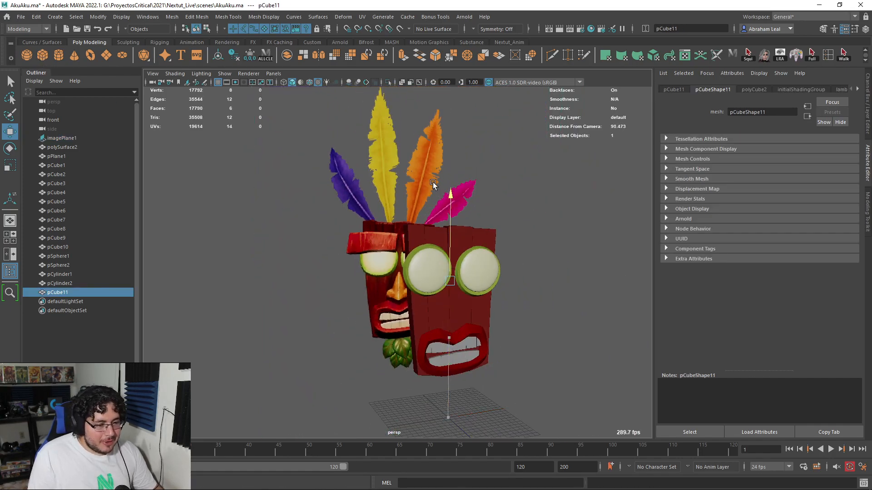
- Place the cube over the first eyebrow in the front wireframe view and widen it to the reference eyebrow's width
left_click_drag(440, 230, 535, 262, "alt")
key("space")
scroll(535, 264, "down", 5)
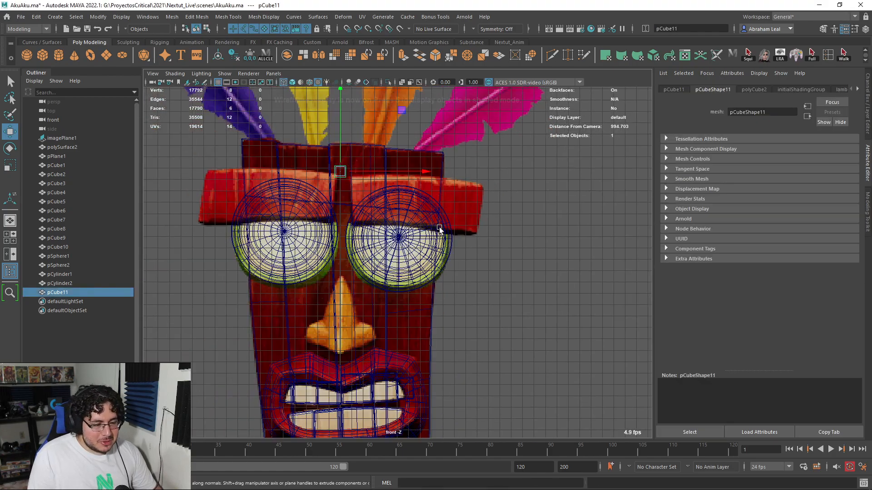
key("4")
scroll(422, 227, "up", 3)
key("r")
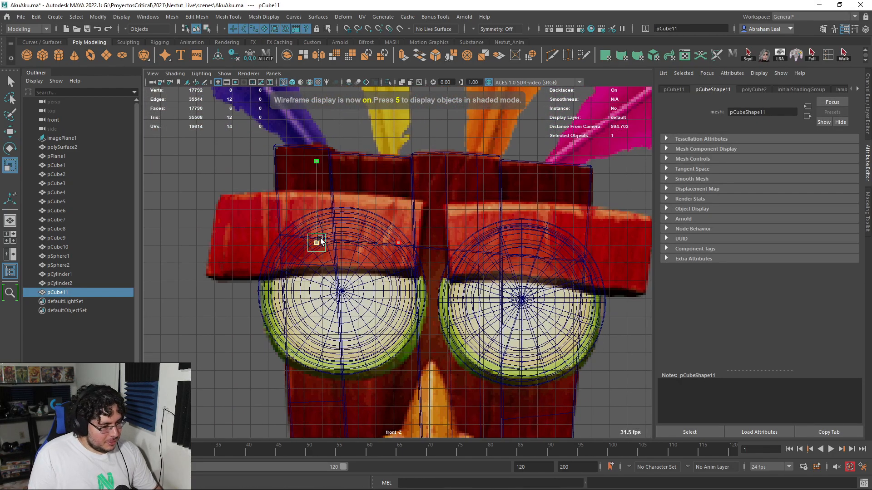
key("w")
left_click_drag(362, 247, 314, 232)
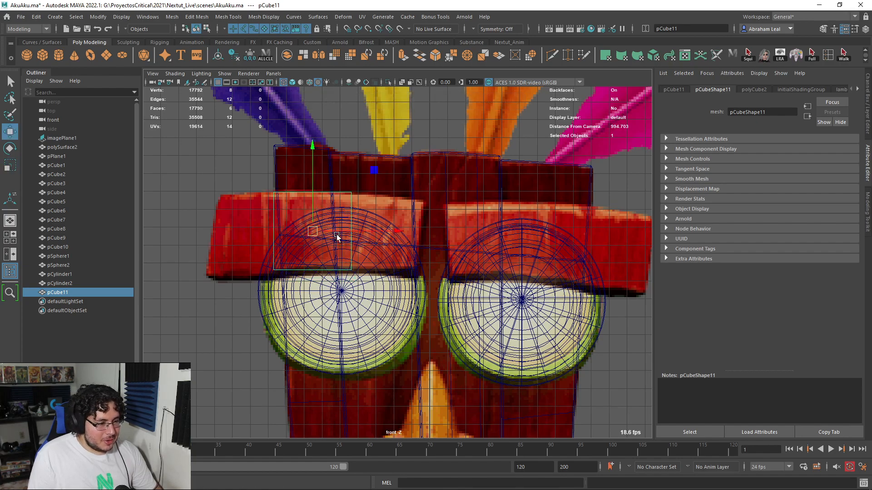
key("r")
left_click_drag(387, 233, 513, 221)
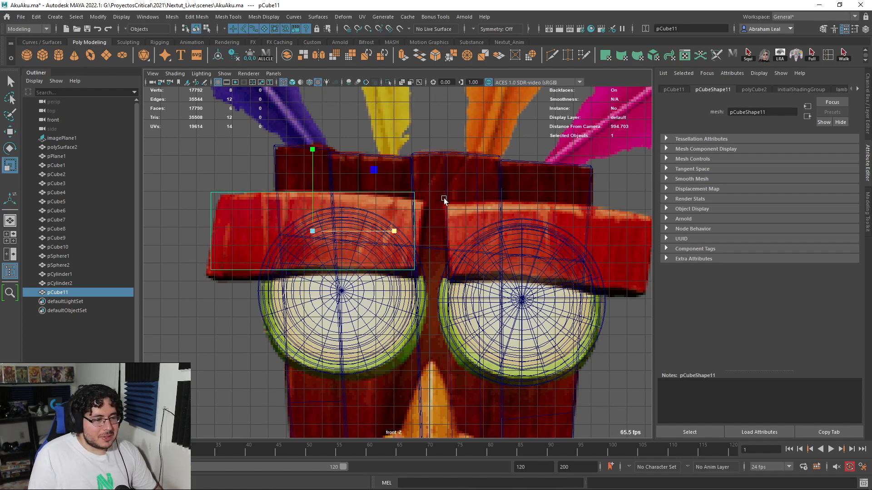
- Move the cube's corner vertices to match the slanted outline of the first eyebrow in the reference
right_click_drag(405, 193, 373, 192)
key("w")
left_click_drag(418, 183, 418, 203)
left_click(215, 204)
left_click(211, 205)
right_click(213, 197)
right_click_drag(214, 192, 191, 183)
mouse_move(222, 181)
left_mouse_down()
mouse_move(201, 195)
mouse_move(223, 194)
left_mouse_up()
left_click_drag(226, 249, 196, 281)
left_click_drag(215, 269, 213, 275)
left_click(222, 192)
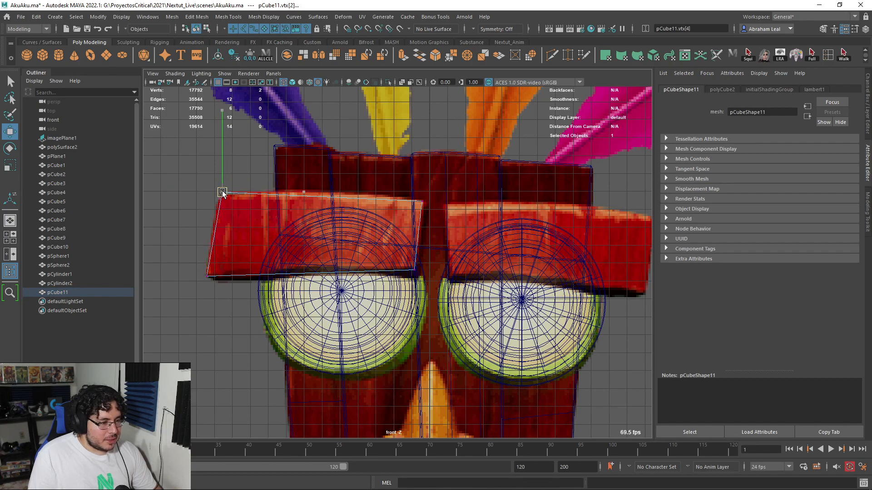
- Return the eyebrow block to object selection and adjust its depth by scaling it in the perspective view
right_click_drag(296, 196, 344, 187)
key("space")
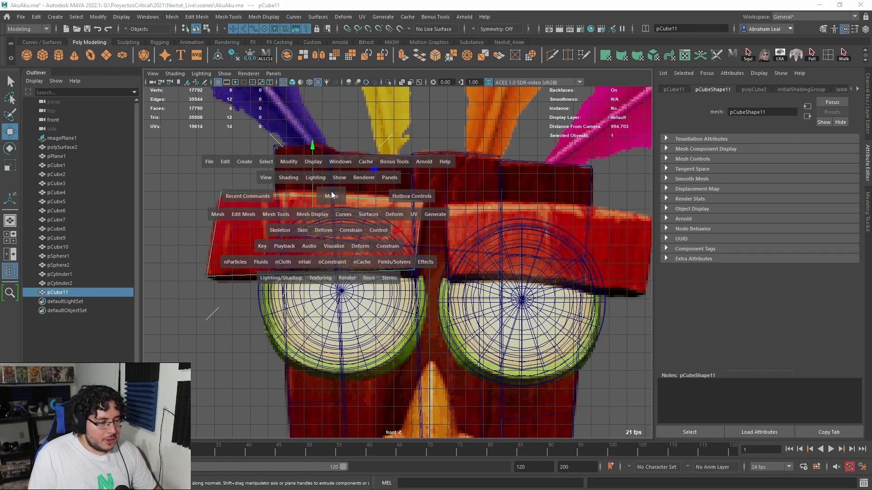
left_click_drag(332, 197, 334, 176)
right_click_drag(369, 206, 394, 208, "alt")
left_click_drag(395, 208, 481, 252, "alt")
key("r")
left_click_drag(533, 238, 388, 138)
- Bevel the eyebrow block's edges with a fraction of 0.32 and 2 segments
key("space")
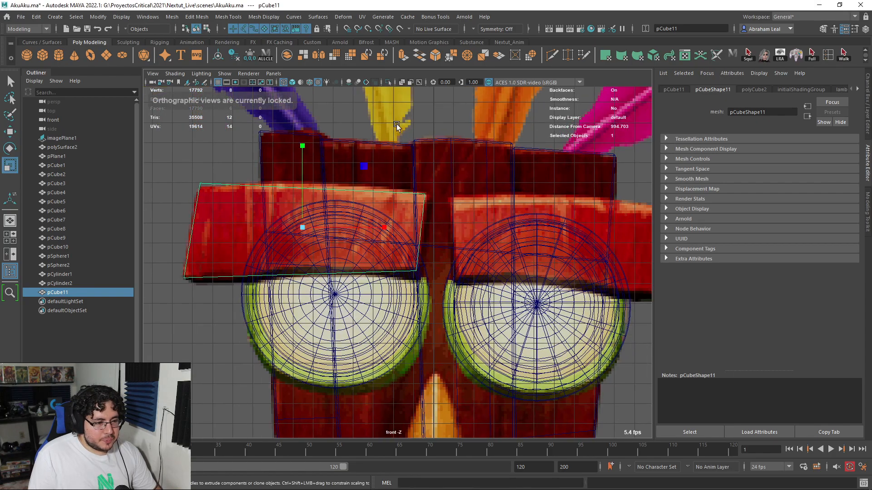
left_click(435, 57)
mouse_move(504, 240)
left_mouse_down()
mouse_move(497, 242)
mouse_move(506, 248)
left_mouse_up()
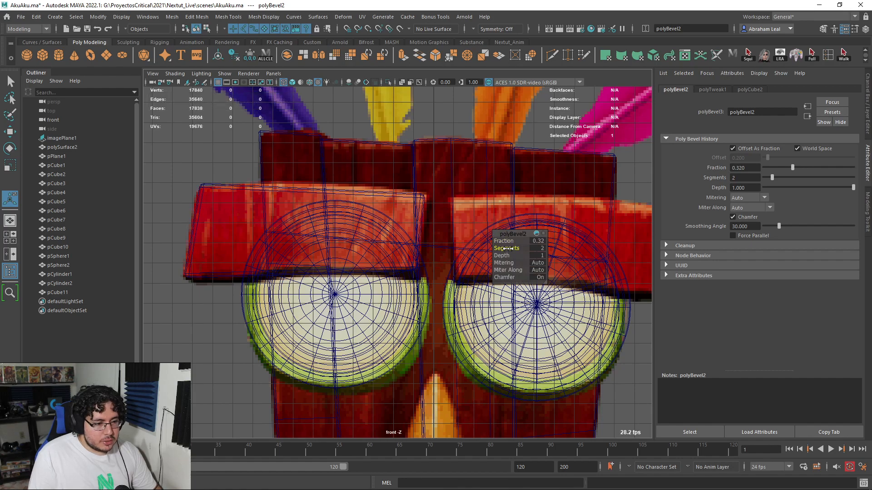
- Cut two vertical edge loops across the eyebrow block, dividing it into three sections
key("6")
left_click(380, 194)
middle_click_drag(380, 195, 450, 108, "alt")
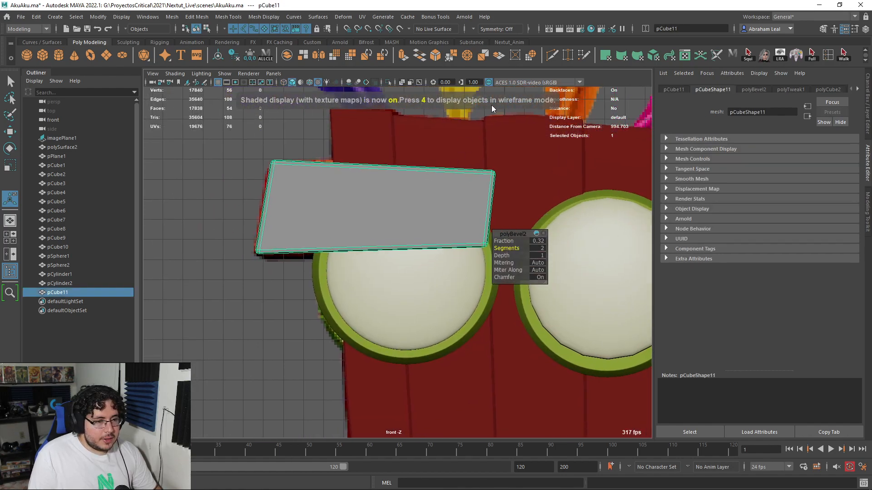
left_click(547, 53)
left_click(358, 167, "ctrl")
left_click(417, 247, "ctrl")
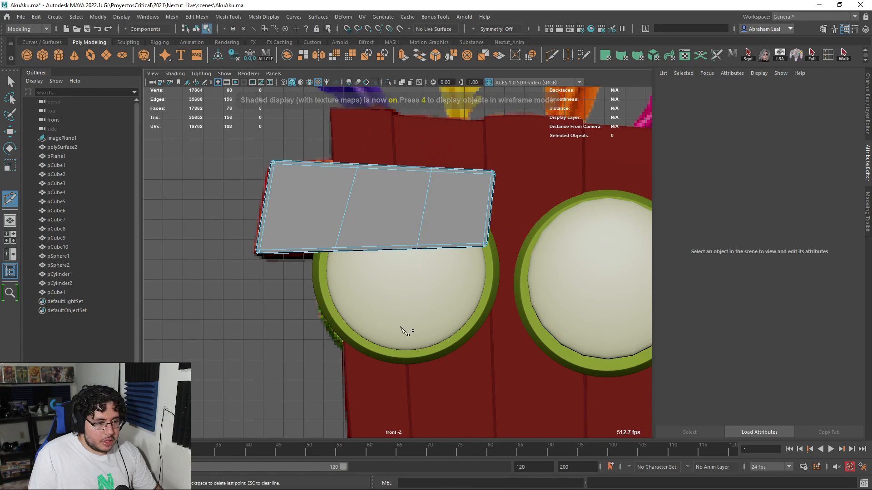
key("q")
- Move the upper and lower vertices of the two new loops so the eyebrow block follows the reference's curve
right_click_drag(401, 180, 380, 175)
key("4")
key("w")
left_click_drag(375, 158, 356, 159)
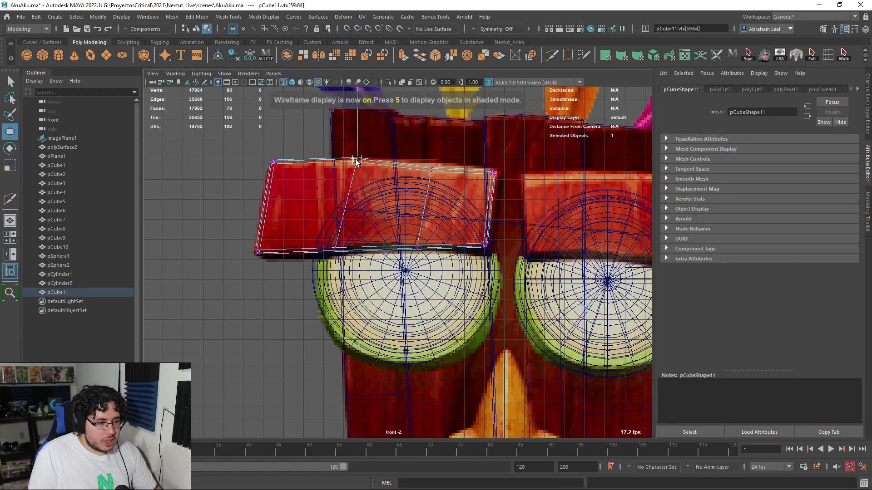
left_click_drag(414, 190, 447, 157)
left_click_drag(431, 169, 432, 165)
left_click_drag(362, 215, 322, 257)
left_click_drag(335, 251, 336, 247)
left_click_drag(430, 222, 419, 247)
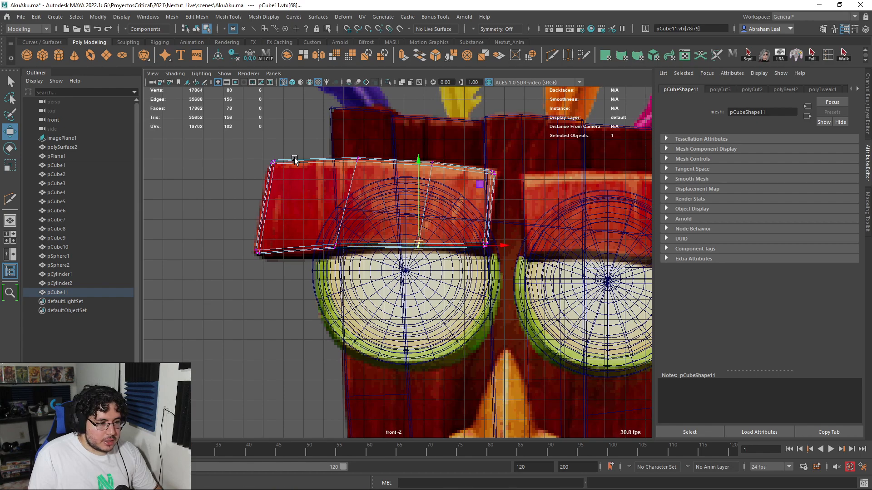
- Check the eyebrow shape in shaded display and compare it with the Aku Aku image results in the browser
middle_click_drag(453, 246, 354, 247, "alt")
key("6")
scroll(428, 263, "down", 5)
key("alt+Tab")
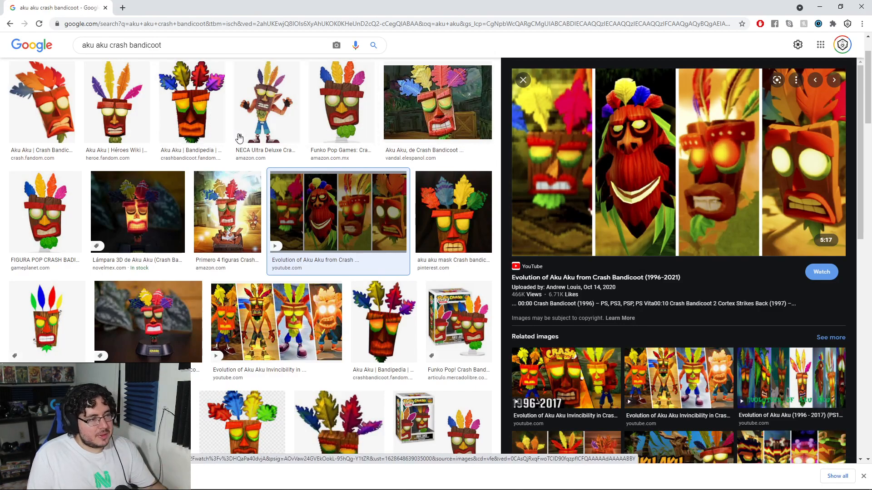
key("alt+Tab")
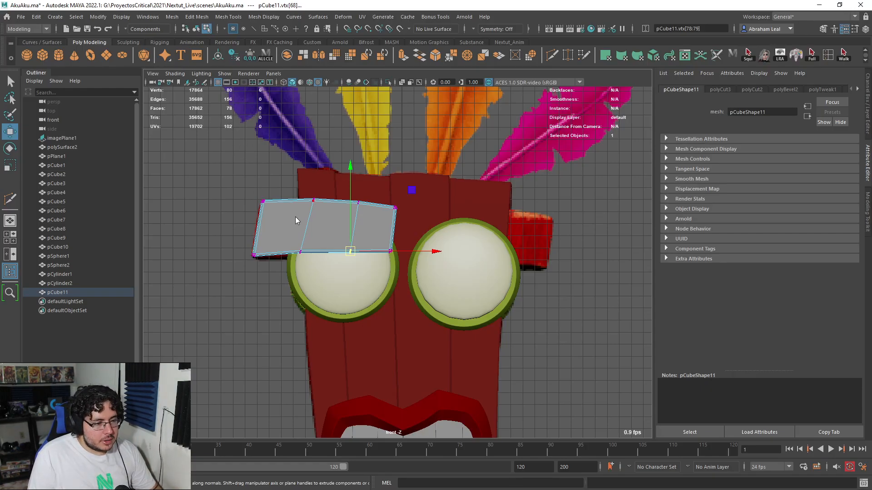
- Duplicate the eyebrow block, move the copy over the other eye and rotate it upside down
key("ctrl+d")
left_click_drag(363, 226, 549, 225)
left_click_drag(466, 143, 466, 151)
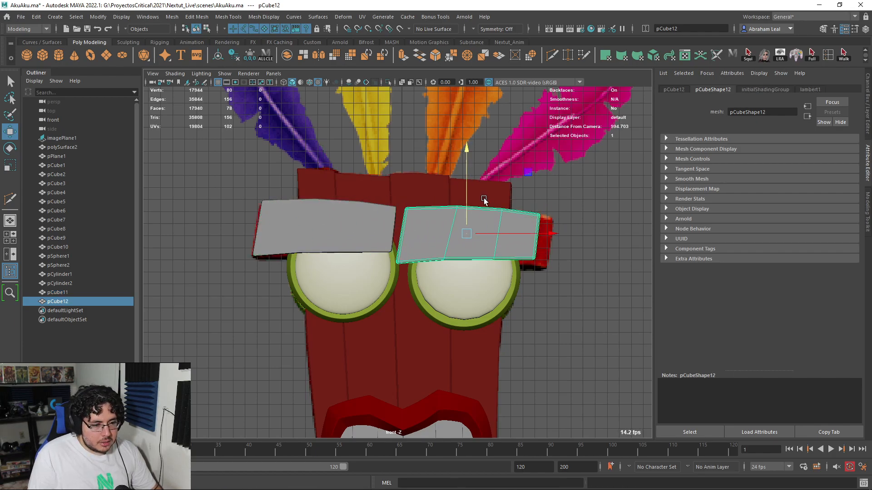
key("ctrl+z")
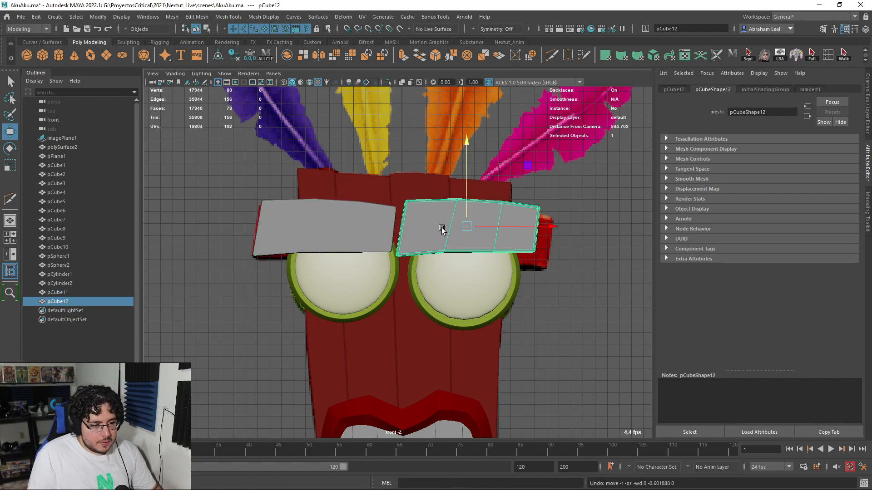
key("e")
left_click_drag(469, 226, 477, 272)
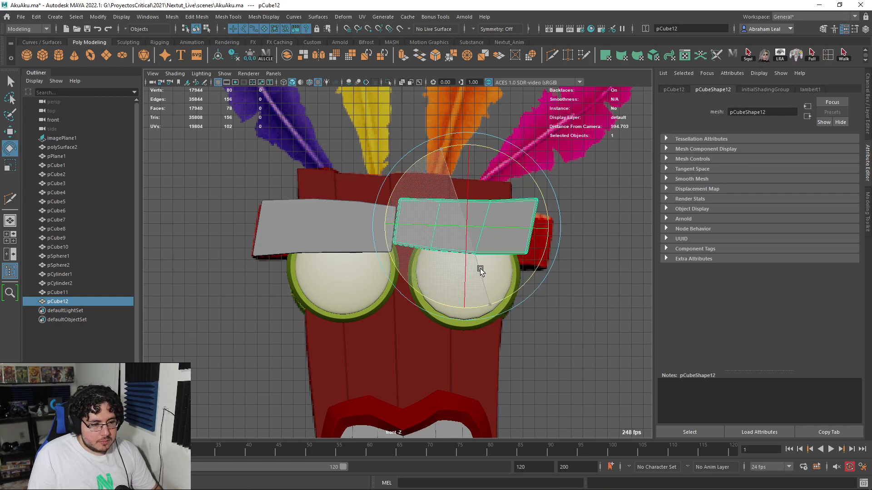
- Fit the second eyebrow block to the reference by moving it and its corner vertices in wireframe, and return to object selection
key("4")
scroll(480, 261, "up", 3)
key("w")
left_click_drag(493, 212, 521, 222)
right_click_drag(446, 194, 391, 180)
mouse_move(411, 176)
left_mouse_down()
mouse_move(434, 202)
mouse_move(419, 185)
left_mouse_up()
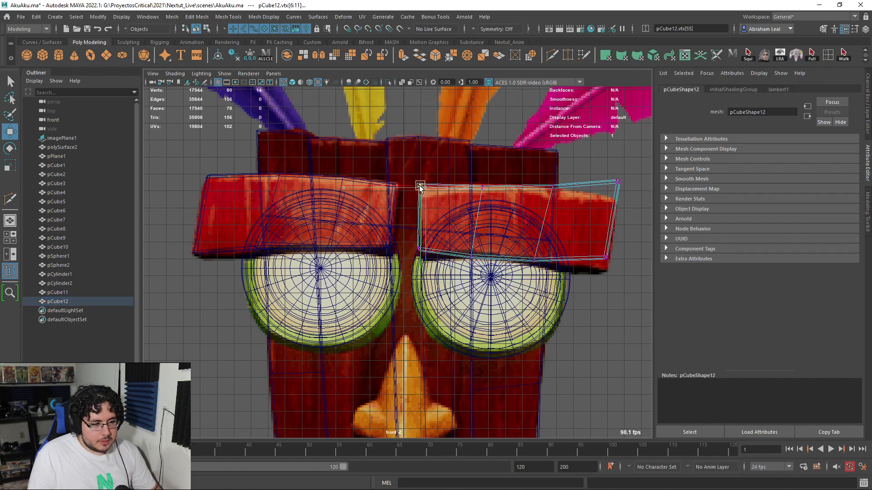
left_click_drag(630, 164, 615, 200)
left_click_drag(616, 244, 592, 273)
key("ctrl+z")
key("ctrl+z")
mouse_move(621, 237)
left_mouse_down()
mouse_move(592, 275)
mouse_move(605, 271)
left_mouse_up()
right_click_drag(551, 208, 570, 194)
left_click(552, 195)
left_click(552, 195)
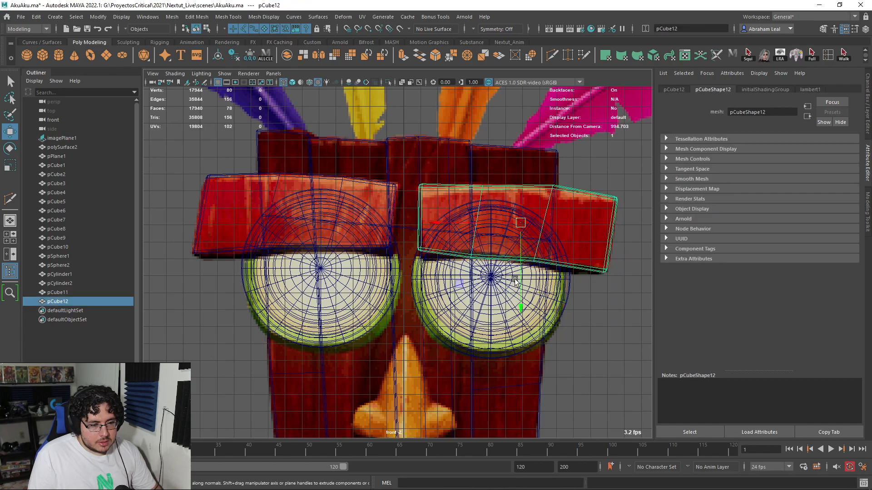
key("Delete")
left_click(522, 201)
key("ctrl+z")
key("ctrl+z")
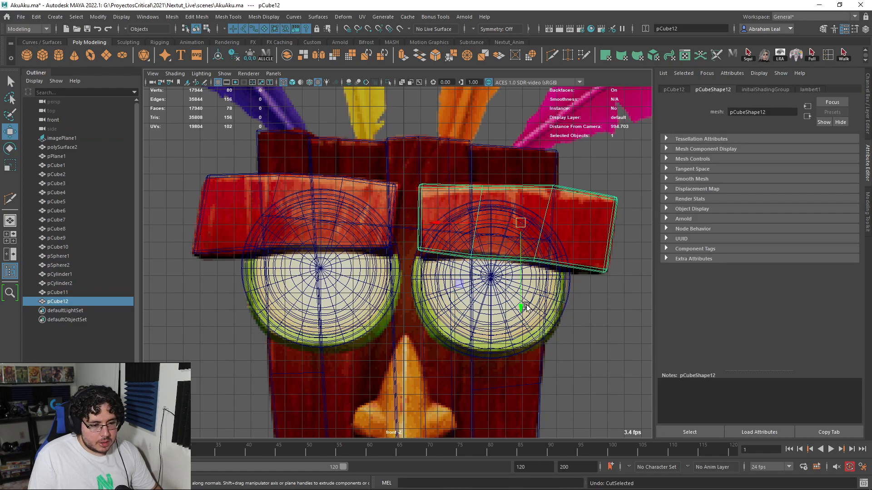
- Lower the second eyebrow block slightly over its eye and switch back to shaded display
left_click_drag(520, 304, 519, 319)
key("6")
scroll(543, 295, "down", 3)
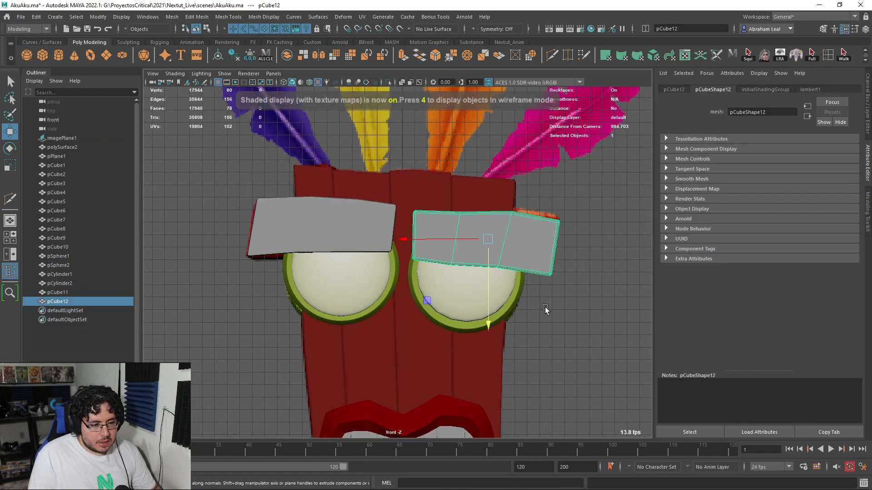
scroll(540, 247, "down", 3)
scroll(527, 266, "up", 3)
- Compare the eyebrows with the Aku Aku image results in the browser and undo a trial move of the second eyebrow block
key("alt+Tab")
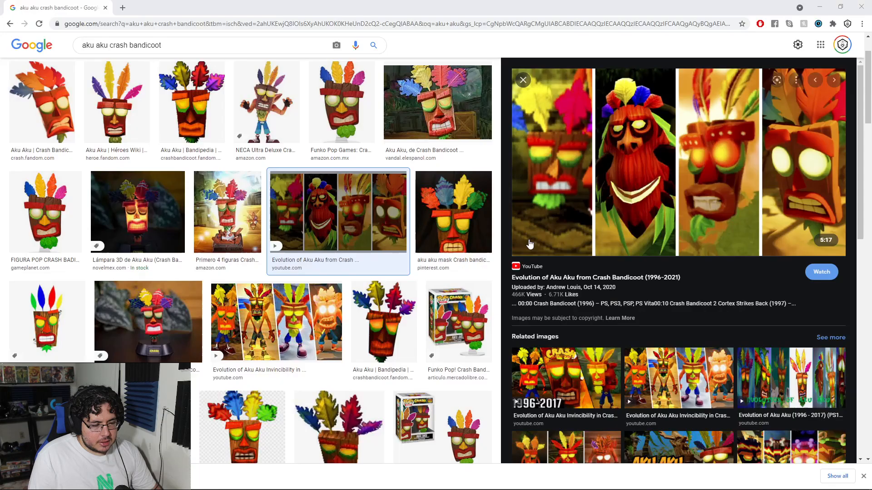
key("alt+Tab")
key("e")
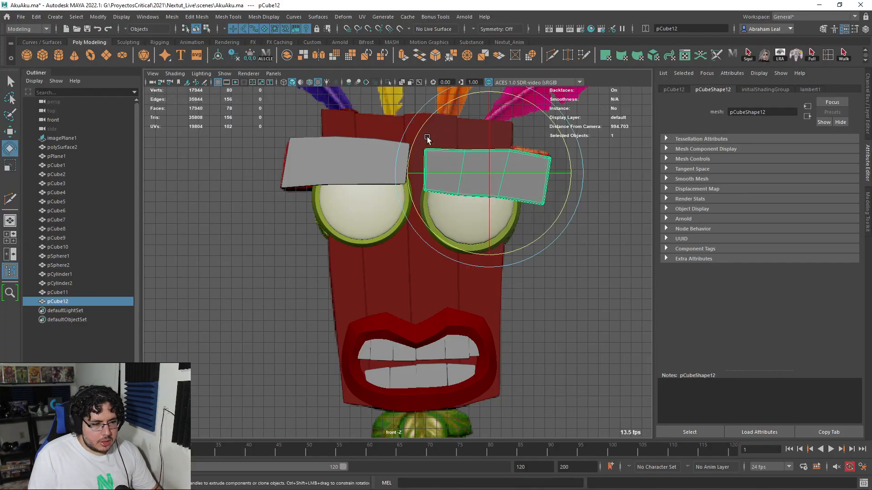
key("w")
left_click_drag(506, 252, 505, 247)
key("ctrl+z")
- Nudge the second eyebrow block slightly against the reference and check its fit in wireframe and textured shaded display
left_click_drag(428, 176, 432, 178)
right_click_drag(531, 168, 499, 159)
left_click(596, 201)
key("4")
scroll(536, 207, "down", 4)
right_click_drag(523, 204, 494, 203)
key("5")
key("6")
- Select both eyebrow blocks in the perspective view and move them back in depth toward the mask's face
key("space")
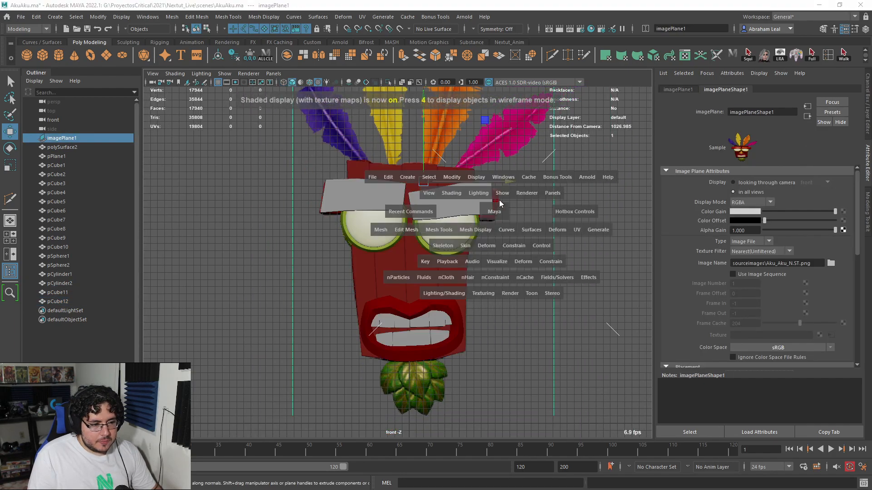
key("space")
mouse_move(492, 210)
left_mouse_down("alt")
mouse_move(507, 223)
mouse_move(510, 204)
left_mouse_up("alt")
mouse_move(504, 207)
left_mouse_down("alt")
mouse_move(447, 223)
mouse_move(443, 259)
left_mouse_up("alt")
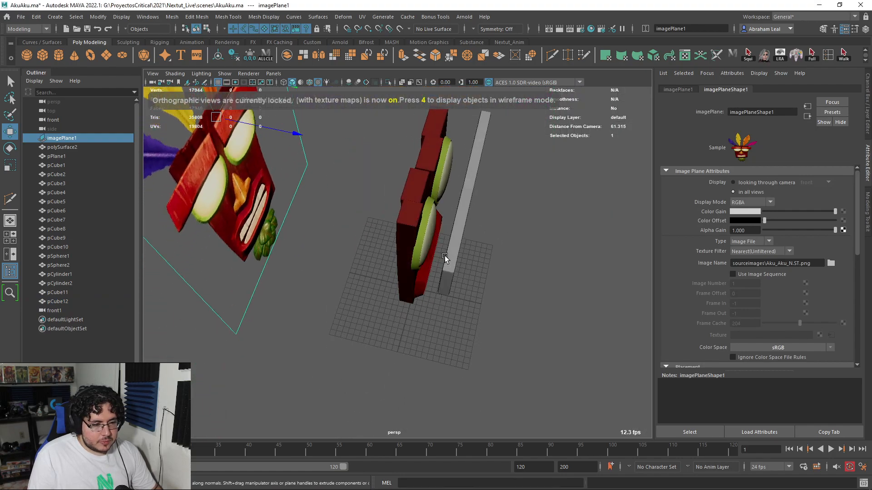
left_click(443, 259)
left_click(484, 143, "shift")
left_click_drag(557, 174, 528, 170)
left_click_drag(552, 184, 531, 164, "alt")
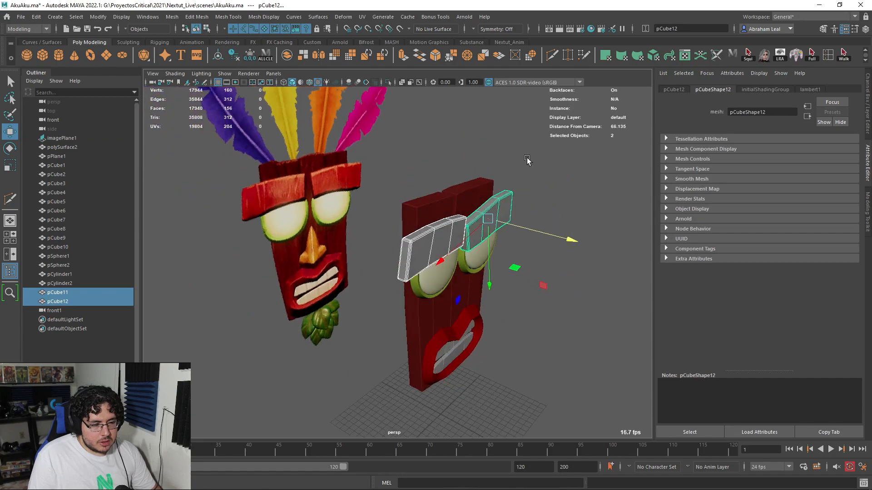
- Fine-tune the depth of both eyebrow blocks so they sit just in front of the eyes
right_click_drag(500, 140, 514, 200, "alt")
left_click_drag(514, 200, 562, 281, "alt")
middle_click_drag(562, 282, 509, 217, "alt")
left_click_drag(576, 290, 611, 333)
right_click_drag(611, 333, 508, 273, "alt")
left_click_drag(477, 256, 334, 232, "alt")
right_click_drag(335, 232, 372, 272, "alt")
left_click_drag(372, 272, 427, 347, "alt")
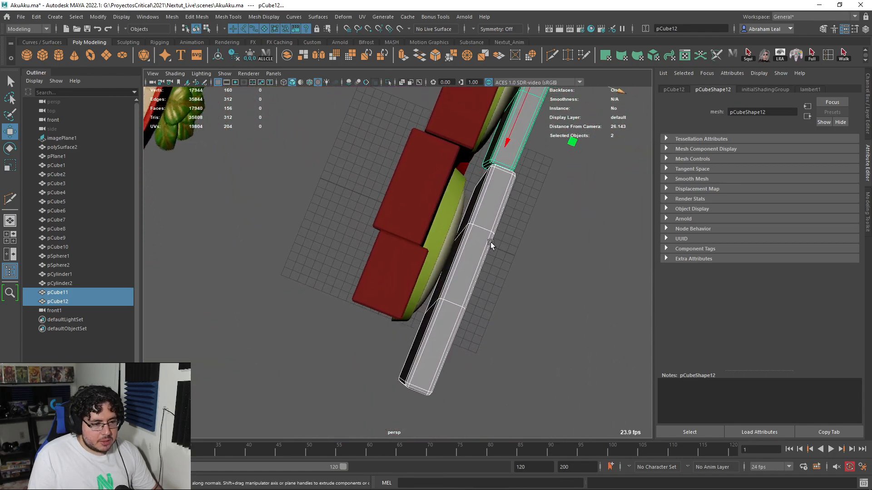
- Rotate the second eyebrow block slightly, as seen from above, to angle it relative to the face
middle_click_drag(489, 241, 389, 304, "alt")
left_click(477, 279)
left_click(427, 170)
middle_click_drag(427, 171, 424, 255, "alt")
key("e")
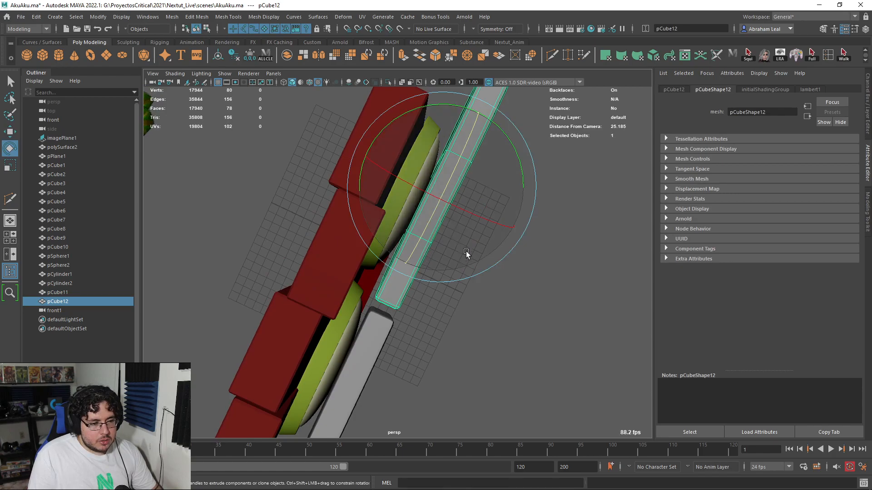
left_click_drag(510, 148, 506, 140)
middle_click_drag(469, 331, 512, 239, "alt")
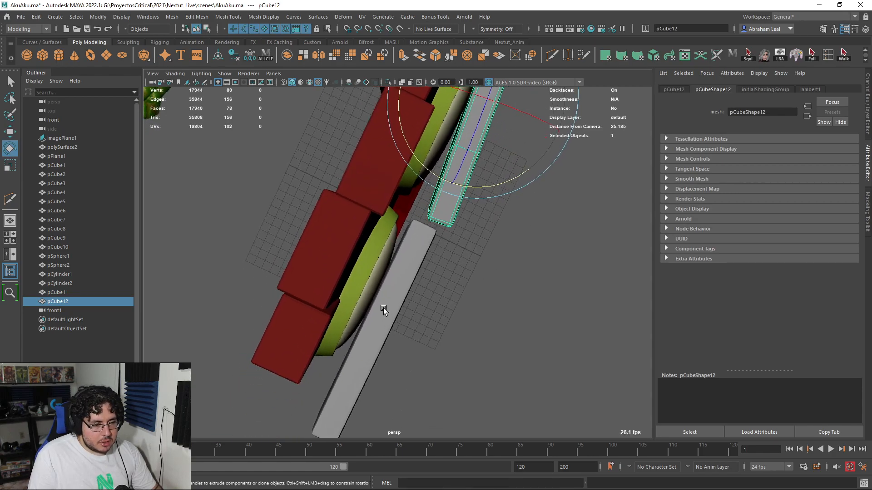
- Rotate the first eyebrow block slightly, as seen from above, and deselect it to check both eyebrows from the front
left_click(384, 309)
left_click_drag(434, 287, 488, 218)
left_click(458, 289)
right_click_drag(488, 218, 394, 214, "alt")
left_click_drag(394, 214, 345, 225, "alt")
right_click_drag(345, 225, 395, 282, "alt")
left_click_drag(395, 282, 439, 301, "alt")
scroll(429, 304, "up", 5)
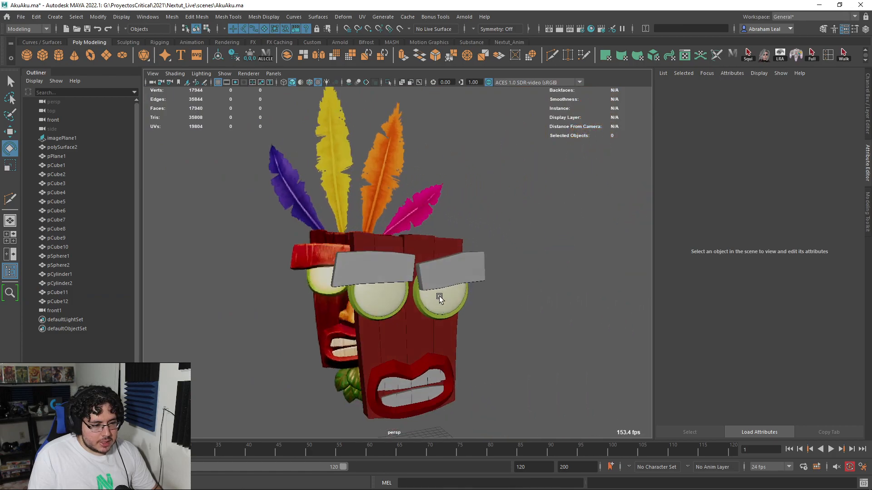
- Select both eyebrow blocks and assign them a new Lambert material
key("q")
left_click(439, 270)
left_click(354, 256, "shift")
right_click_drag(352, 255, 353, 464)
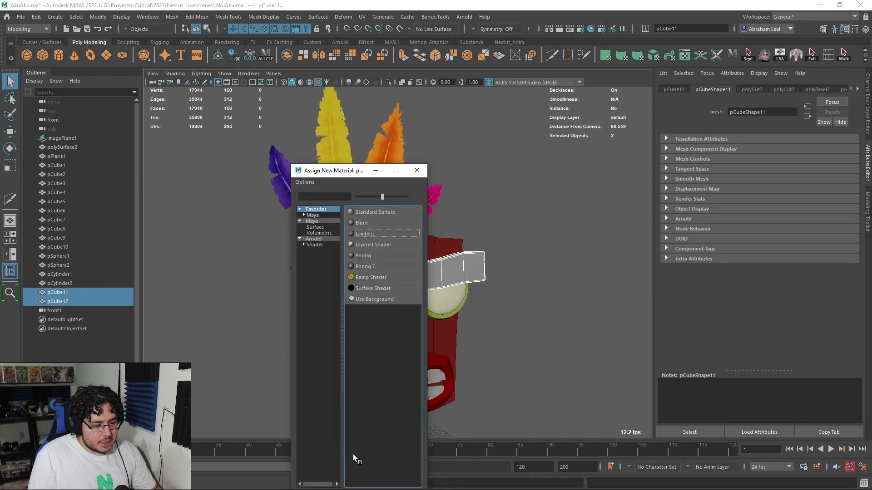
left_click(363, 233)
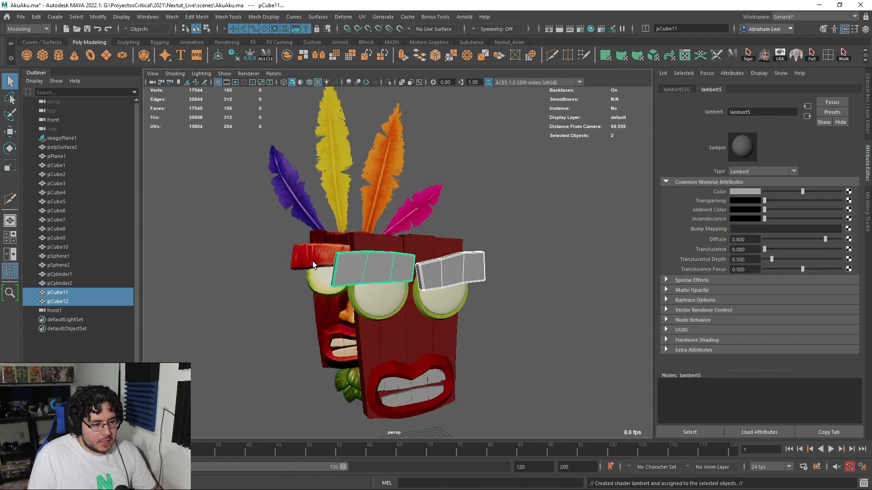
- Set the eyebrow material's color to the red sampled from the reference image's eyebrow and deselect the blocks
left_click(745, 192)
left_click(660, 198)
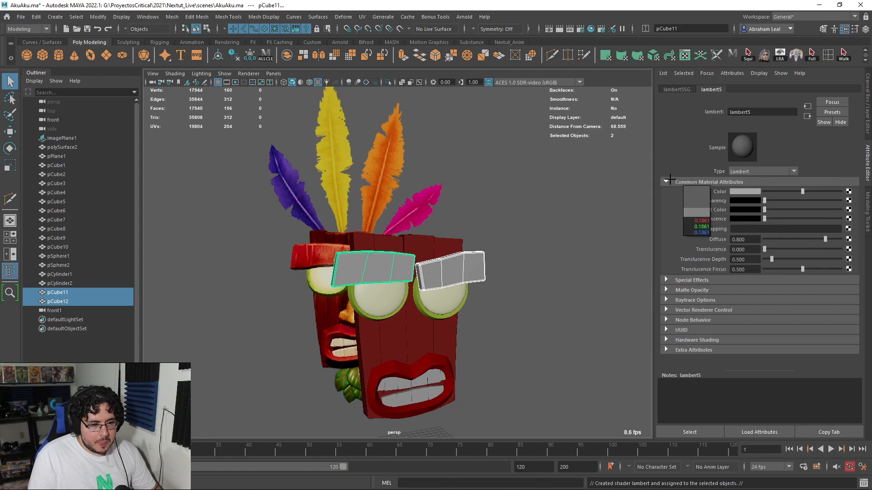
left_click(315, 253)
left_click_drag(485, 240, 518, 250, "alt")
left_click(517, 251)
- Examine the mask with its colored eyebrows beside the reference image from several angles
scroll(491, 288, "down", 5)
left_click_drag(487, 292, 394, 300, "alt")
scroll(394, 293, "up", 5)
middle_click_drag(442, 324, 396, 281, "alt")
left_click_drag(396, 281, 365, 253, "alt")
scroll(432, 277, "up", 5)
scroll(469, 262, "up", 5)
scroll(470, 263, "down", 5)
scroll(426, 283, "up", 5)
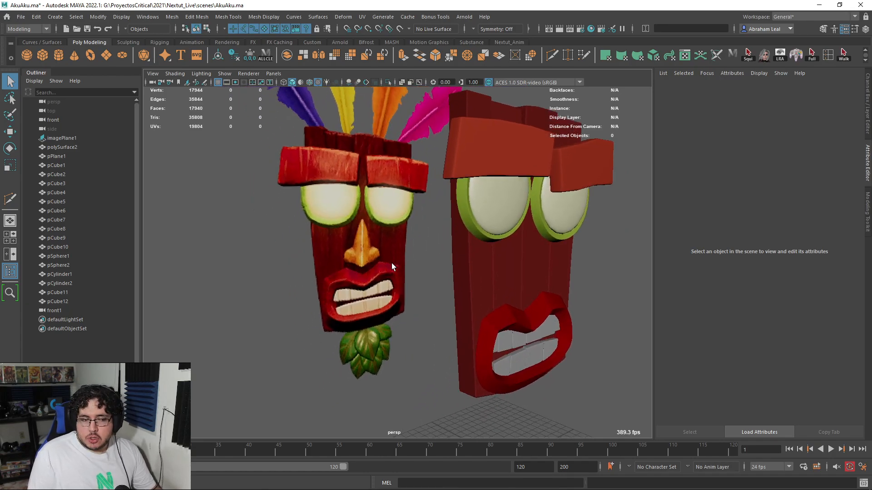
- Select all the mask's meshes without the reference image and add them to the display layer layer1
left_click_drag(399, 263, 549, 298, "alt")
left_click_drag(543, 128, 391, 402)
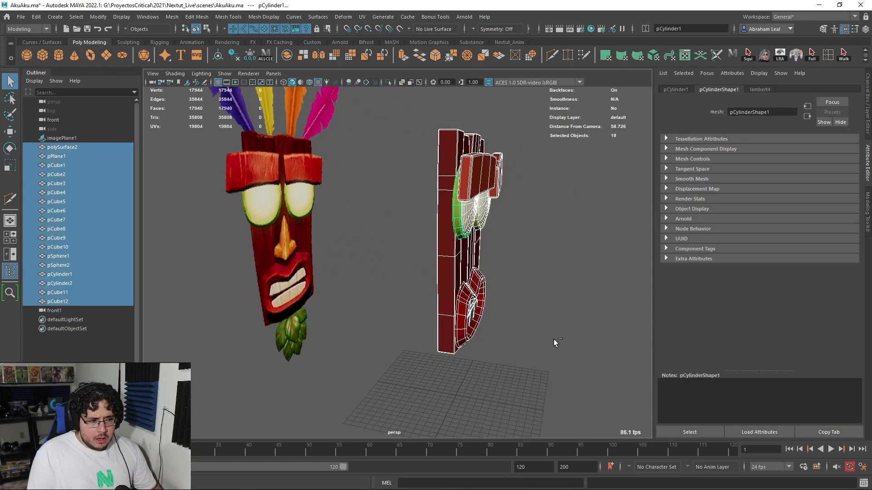
key("ctrl+a")
right_click(796, 289)
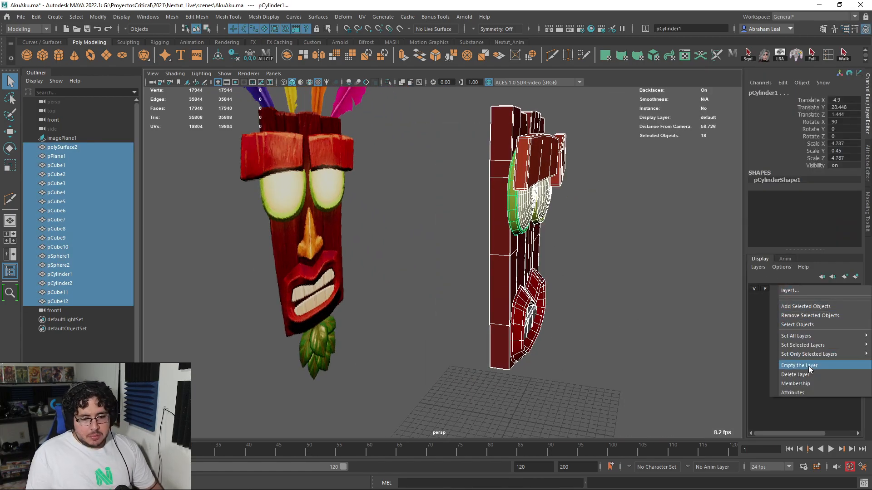
left_click(807, 306)
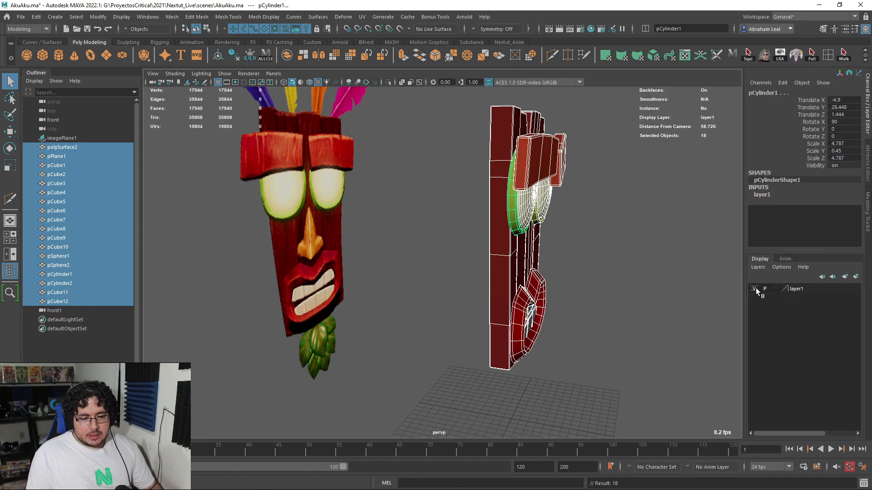
- Hide layer1 and frame the reference image's nose closely in the front view
left_click(755, 289)
left_click(650, 288)
key("f")
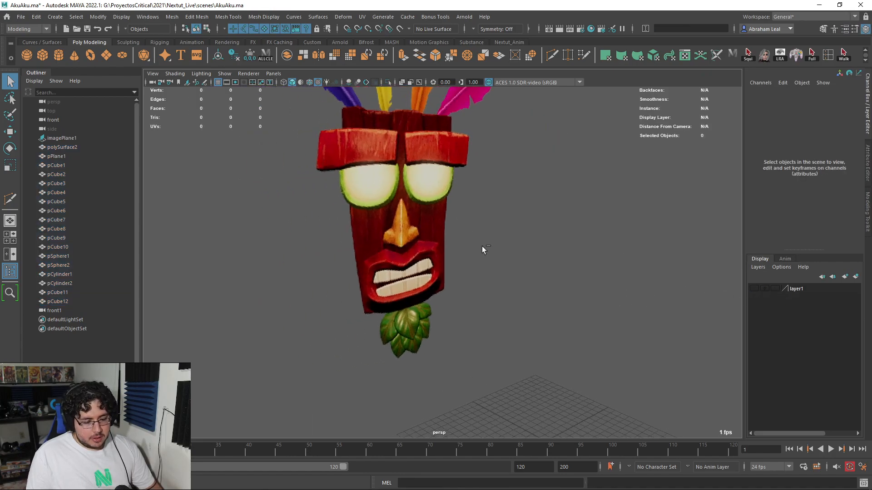
left_click_drag(496, 255, 509, 263, "alt")
key("space")
key("space")
scroll(502, 299, "up", 10)
scroll(482, 326, "down", 5)
scroll(440, 301, "up", 3)
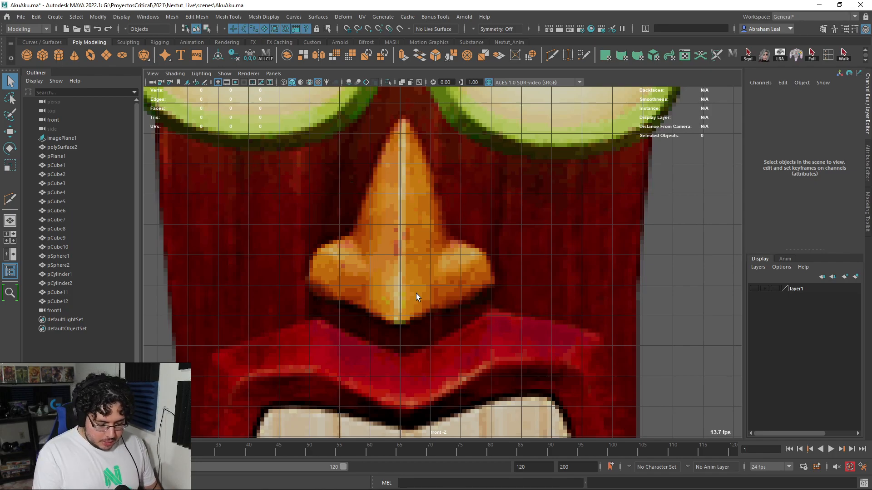
key("alt+Tab")
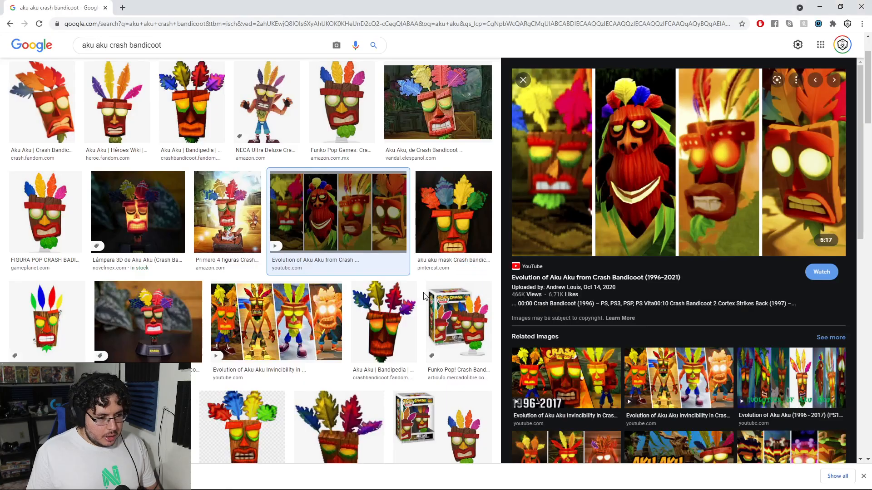
key("super")
type("photos")
key("Return")
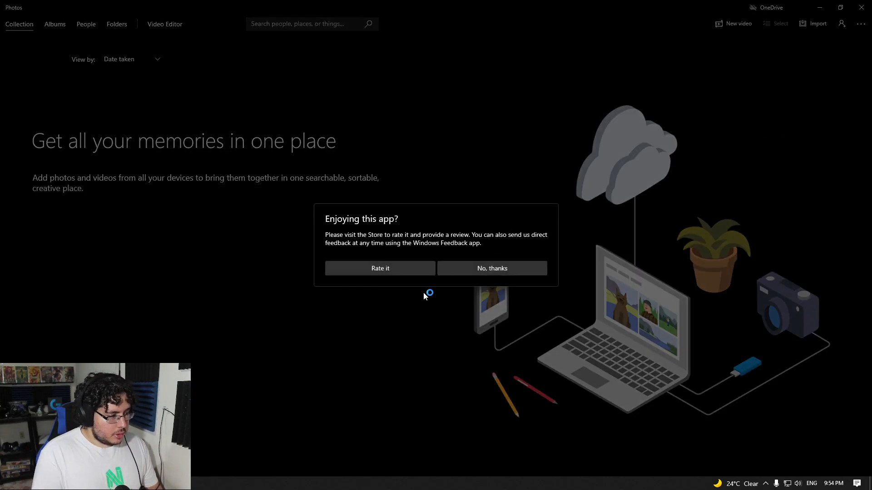
left_click(496, 268)
left_click(863, 7)
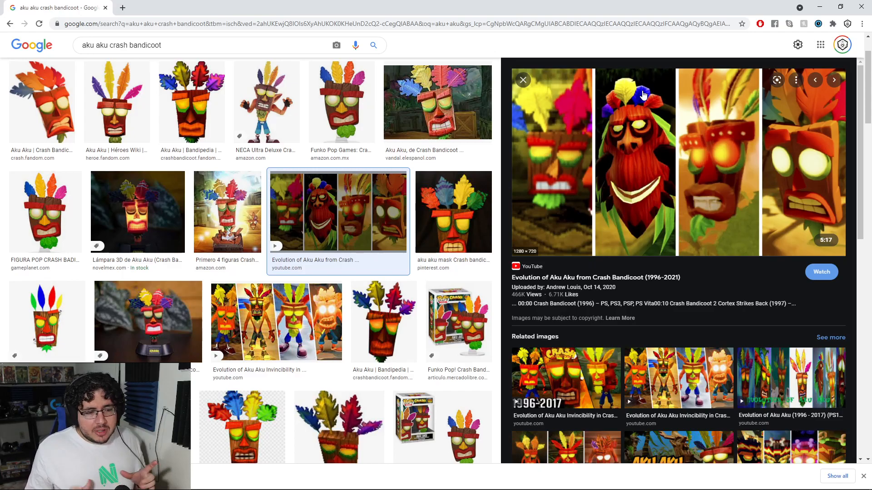
- Switch to Photoshop, create a new document and paste the captured screenshot of the reference nose, framed for drawing
key("alt+Tab")
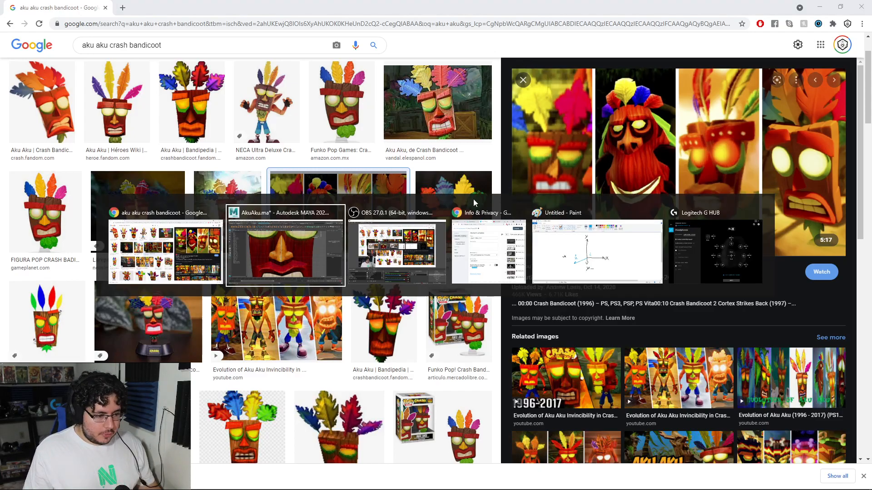
key("super")
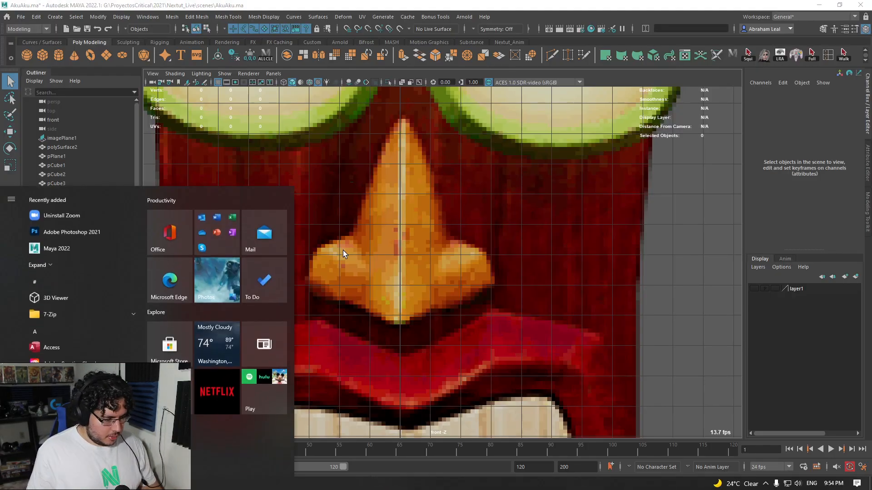
left_click(155, 483)
key("ctrl+n")
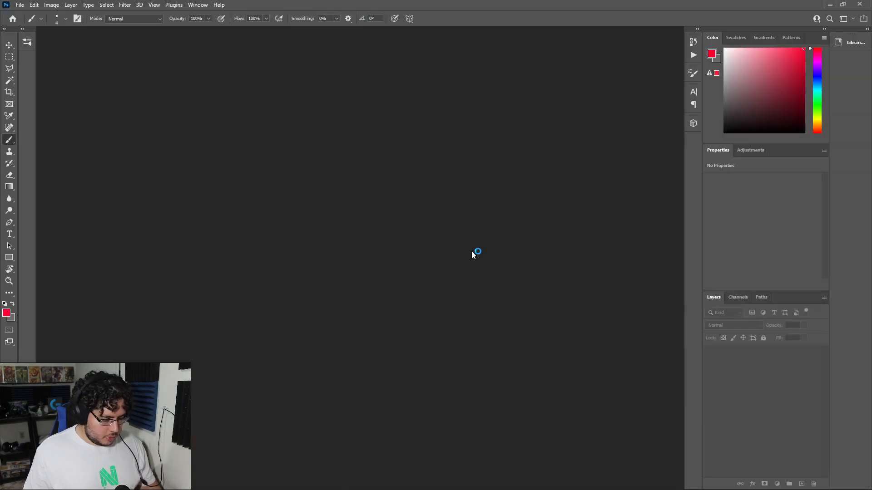
key("Escape")
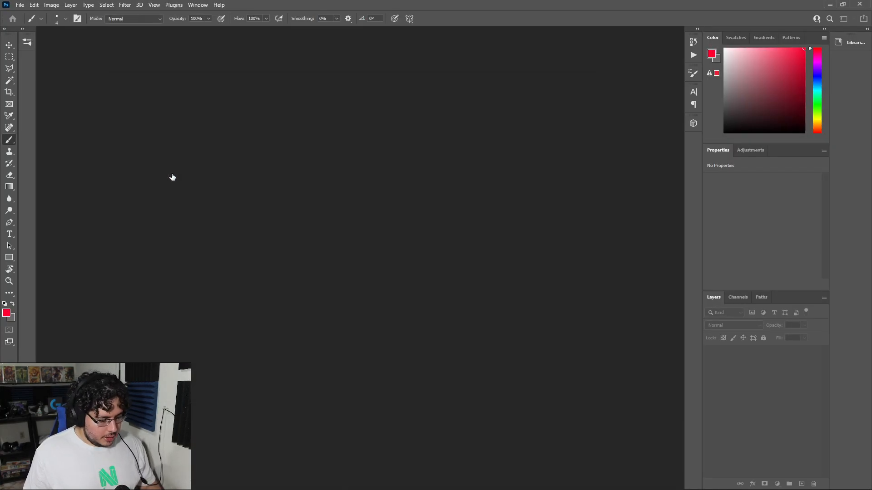
key("ctrl+v")
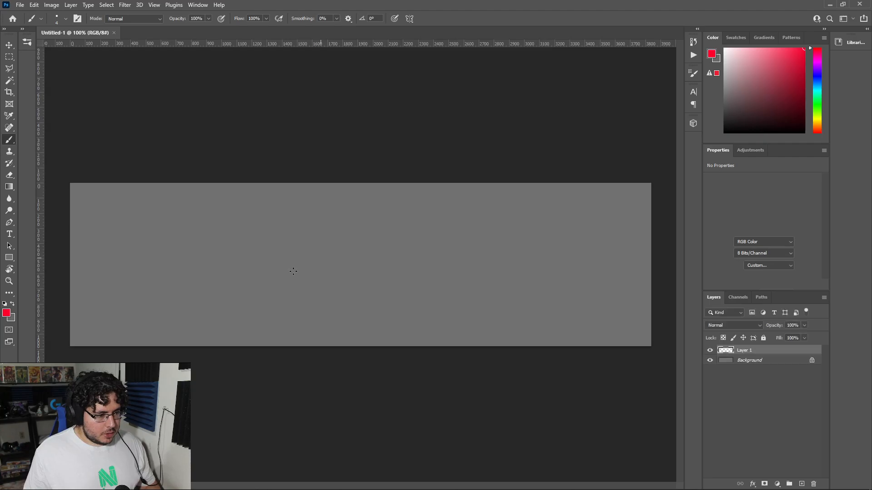
scroll(293, 272, "up", 4, "alt")
scroll(273, 274, "up", 11, "alt")
left_click_drag(182, 256, 448, 270)
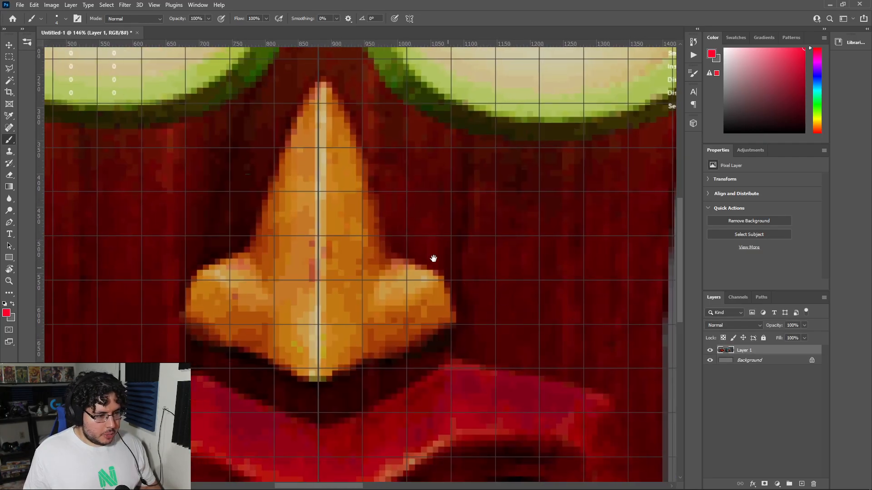
- With a bright green brush, draw the nose's centre line and the polygon outlines of the tip and one nostril
left_click(814, 104)
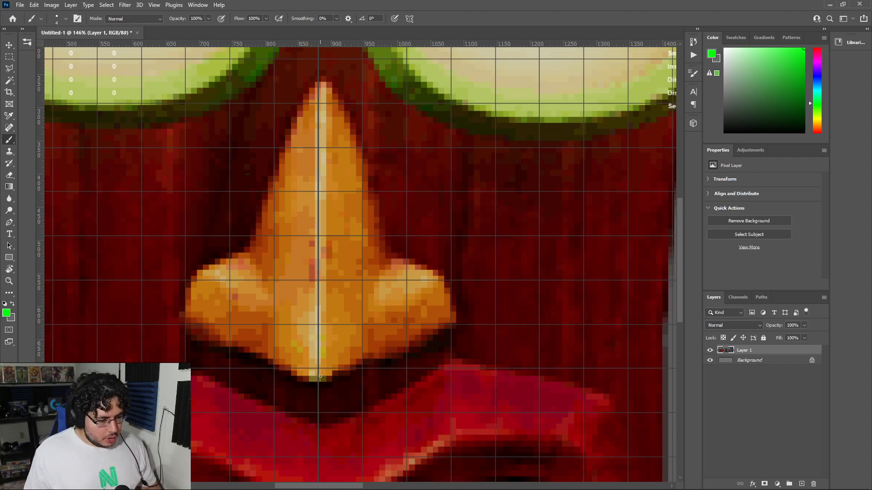
left_click(321, 82, "shift")
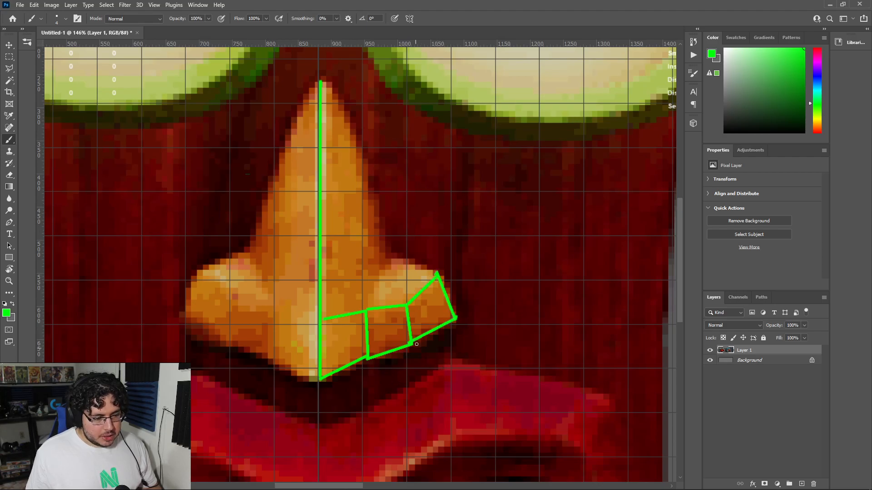
scroll(400, 338, "down", 3)
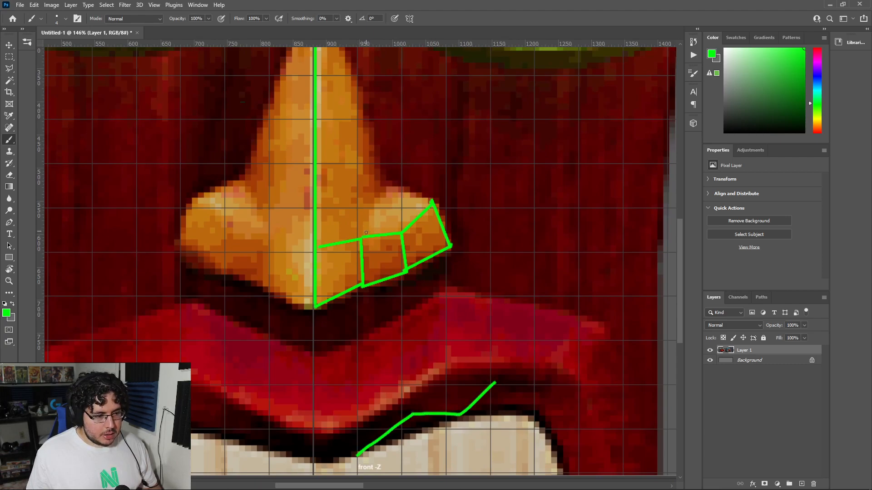
left_click(389, 187, "shift")
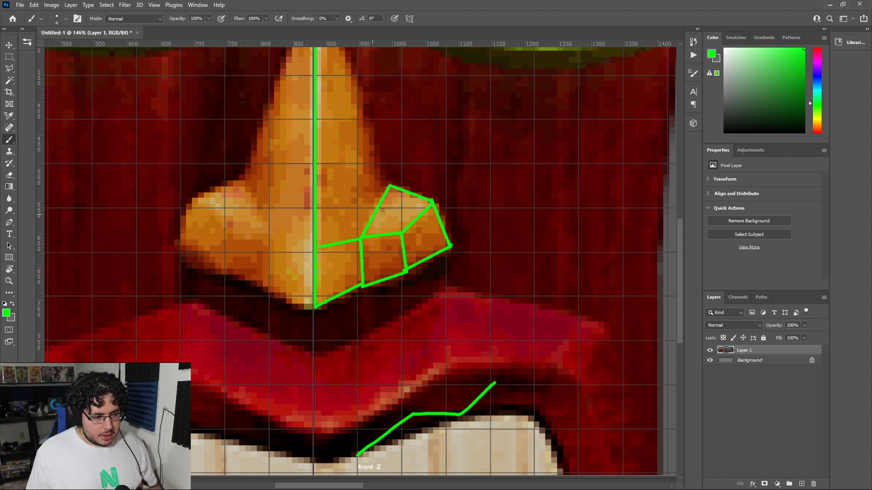
- Draw the polygon lines along the nose bridge up to its peak, divide them with cross lines, and return to Maya
left_click_drag(418, 171, 434, 247)
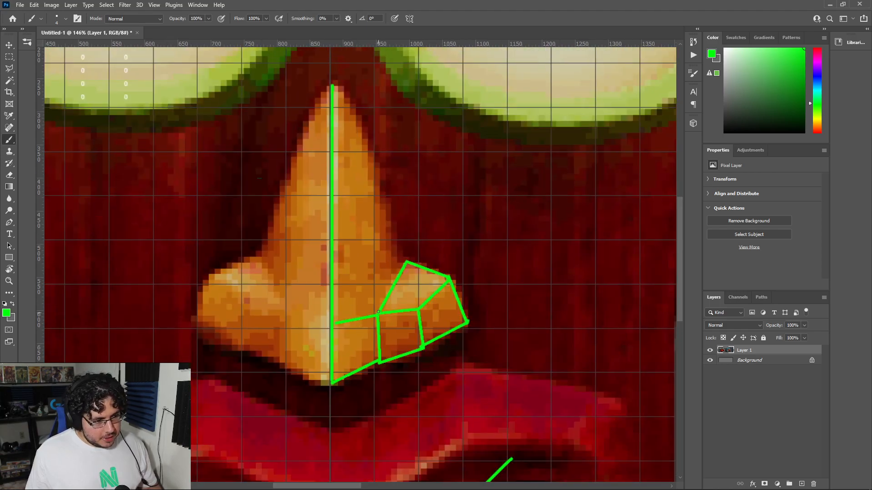
left_click(362, 135, "shift")
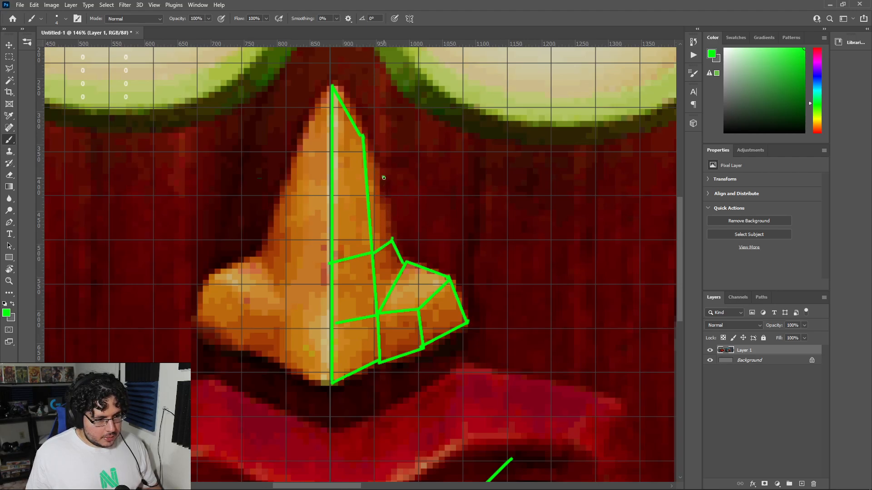
left_click(382, 183, "shift")
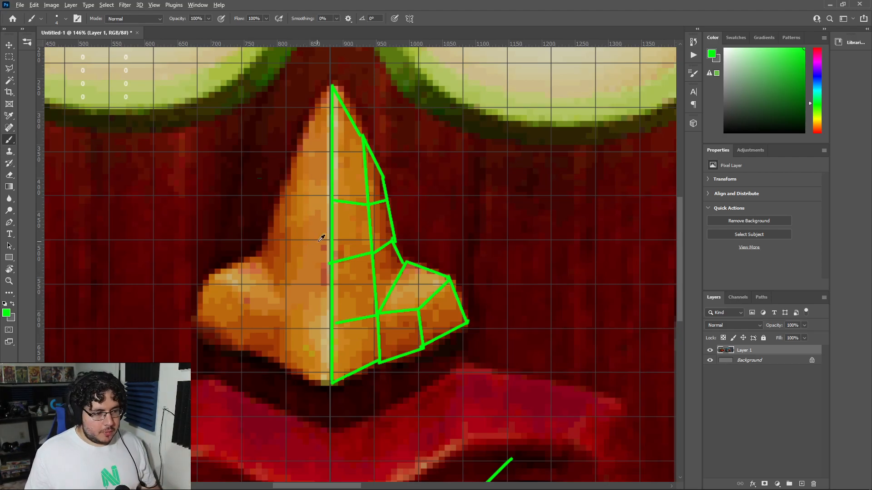
key("alt+Tab")
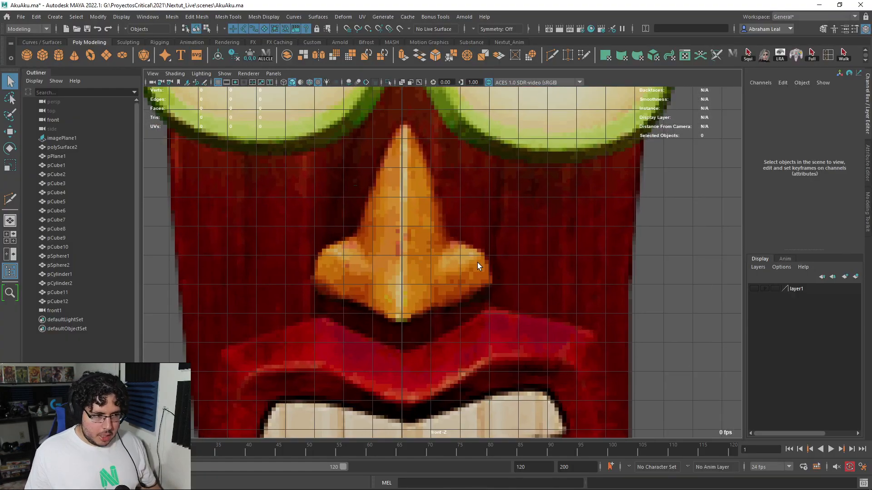
- Create a polygon plane, position it over the reference nose and set its X rotation to 90
key("alt+Tab")
key("alt+Tab")
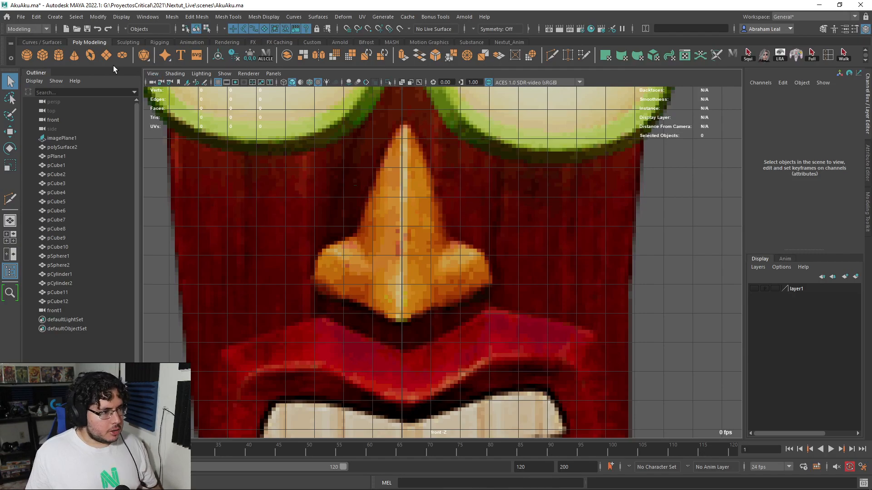
left_click(105, 55)
scroll(387, 264, "down", 10)
key("w")
left_click_drag(427, 378, 400, 250)
scroll(430, 172, "up", 8)
key("e")
left_click(844, 122)
type("90")
key("Return")
- Set the plane's width and height subdivisions to 1
left_click(394, 229)
left_click(393, 229)
left_click(781, 194)
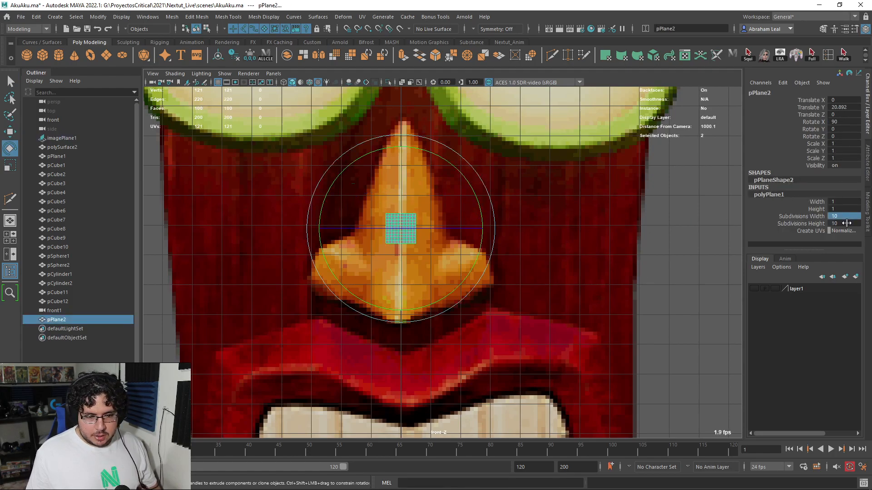
type("1")
key("Return")
scroll(516, 266, "up", 3)
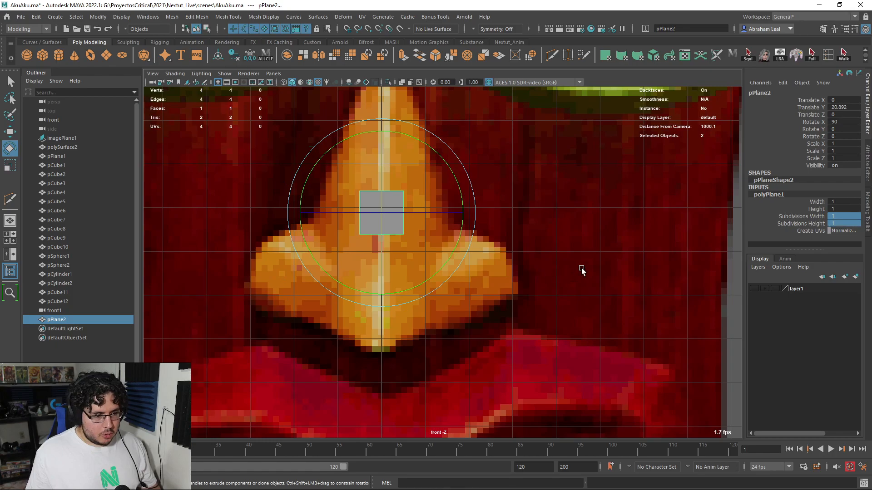
- Move the plane onto the nose tip so its inner side lies along the nose's centre line
left_click(383, 228)
left_click(382, 210)
key("w")
left_click_drag(382, 211, 400, 327)
right_click_drag(390, 311, 349, 232)
right_click_drag(409, 231, 455, 196)
left_click(408, 300)
left_click(407, 317)
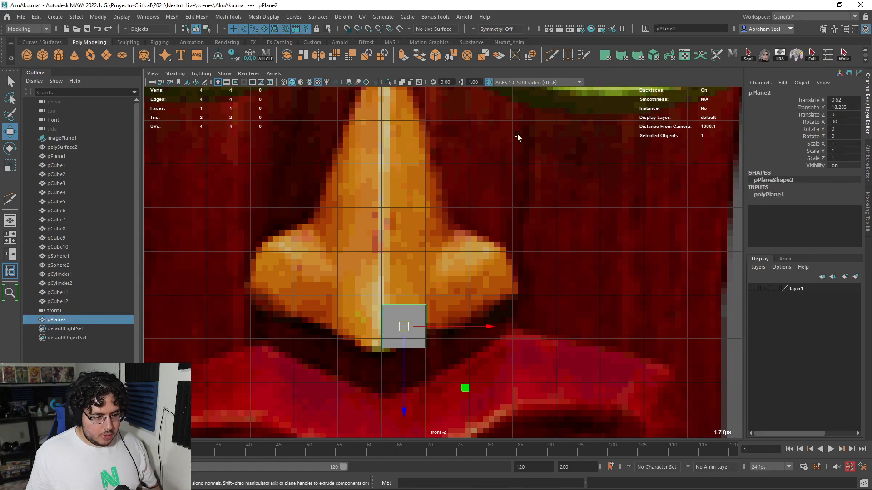
- With Quad Draw, reshape the plane's corners to fit one half of the reference nose tip
left_click(584, 55)
left_click_drag(426, 304, 429, 270)
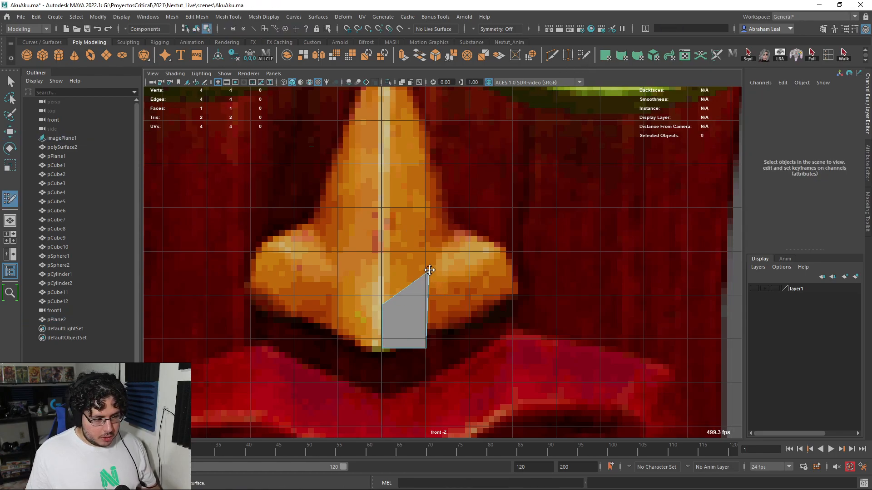
left_click_drag(428, 344, 431, 329)
left_click_drag(383, 304, 381, 270)
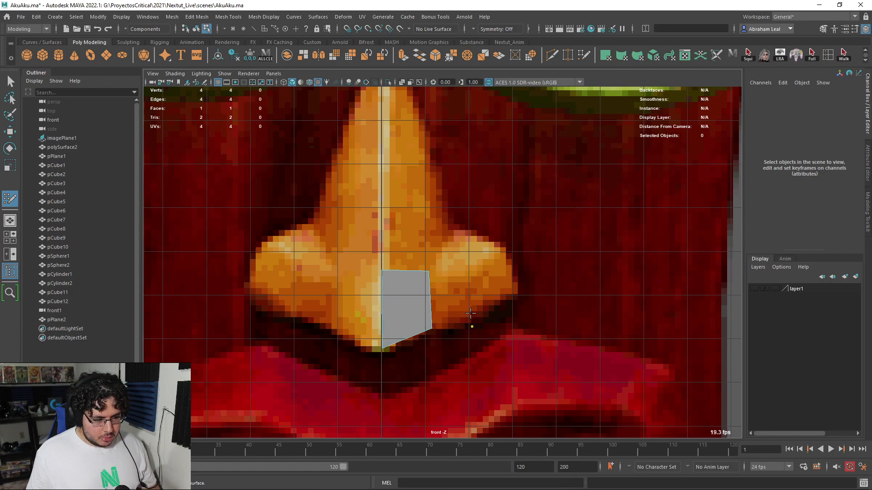
- Quad-draw three polygons from the tip quad to cover the nostril's outline
left_click_drag(457, 291, 479, 294)
left_click(498, 267, "shift")
left_click(452, 253, "shift")
- Quad-draw four polygons up the lower and middle nose bridge, between the centre line and the outer contour
middle_click_drag(412, 234, 426, 292, "alt")
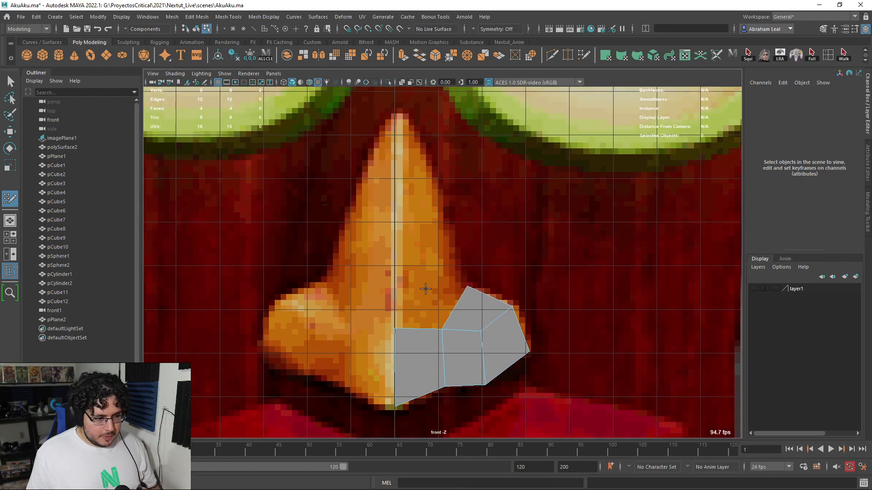
left_click(396, 264)
left_click(410, 294, "shift")
left_click(455, 250)
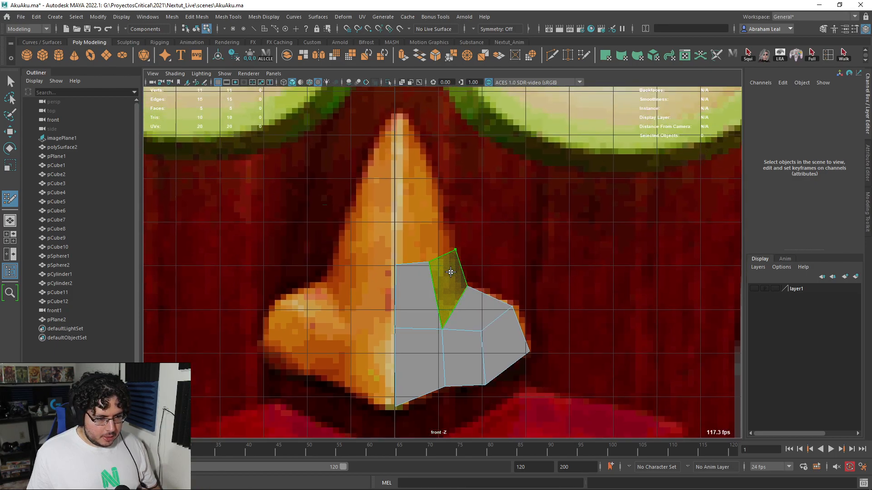
left_click(451, 273, "shift")
left_click(415, 195)
left_click(437, 221, "shift")
left_click(394, 194)
left_click(405, 224, "shift")
- Quad-draw the two uppermost bridge polygons up to the nose's peak
middle_click_drag(391, 174, 395, 223, "alt")
left_click(399, 162)
left_click(416, 183)
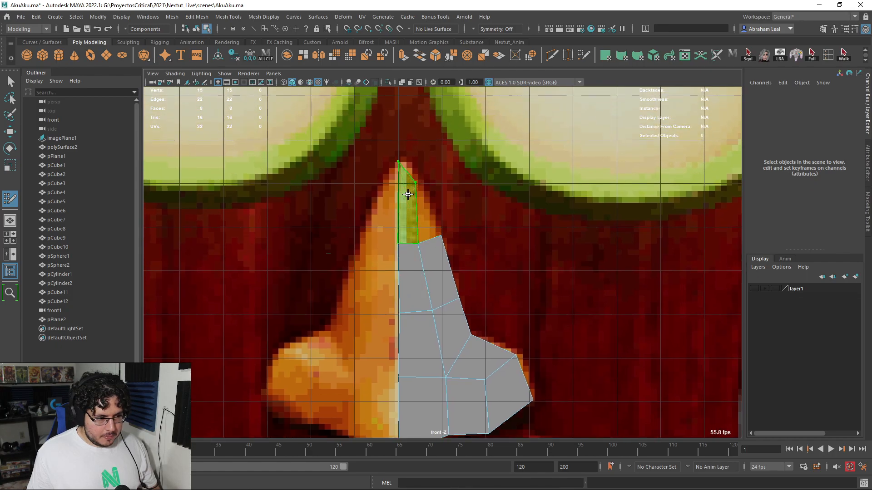
left_click(409, 195, "shift")
left_click(435, 205)
left_click(431, 217, "shift")
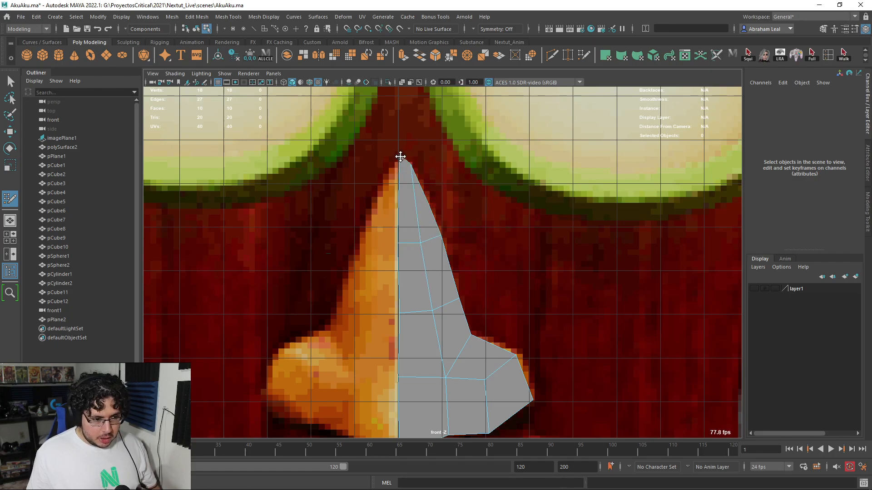
- Leave Quad Draw and, in the perspective view, pull the bottom centre vertex of the nose tip forward
key("q")
right_click_drag(419, 226, 442, 209)
key("space")
mouse_move(431, 271)
left_mouse_down()
mouse_move(451, 266)
mouse_move(456, 288)
mouse_move(565, 155)
left_mouse_up()
key("f")
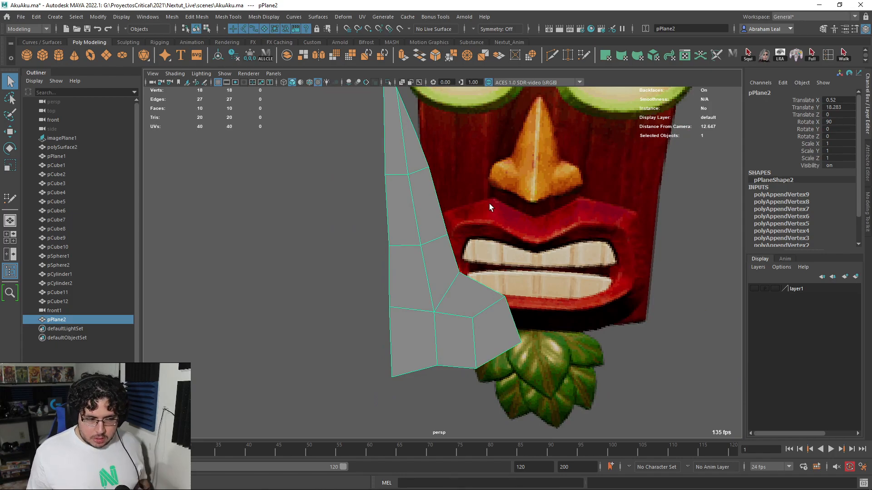
right_click_drag(489, 204, 396, 266, "alt")
left_click_drag(386, 239, 414, 215, "alt")
right_click_drag(414, 219, 408, 227)
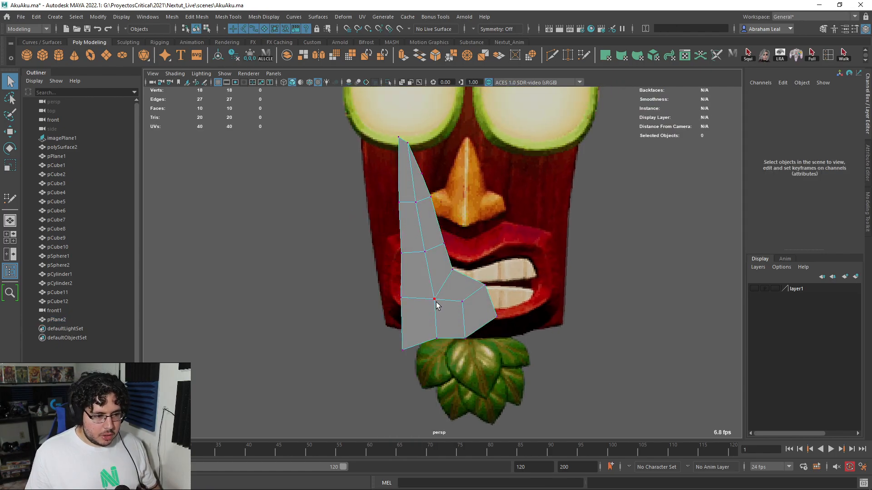
left_click(400, 353)
left_click_drag(403, 355, 380, 353, "alt")
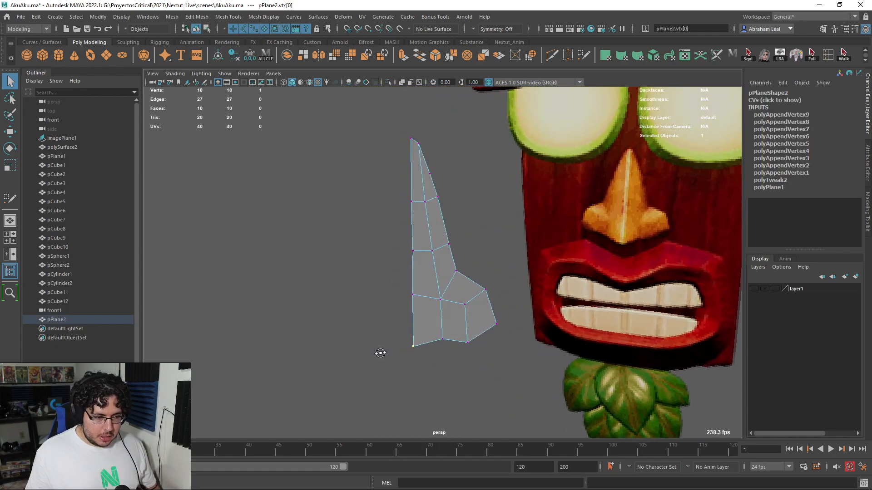
left_click_drag(427, 311, 447, 308, "alt")
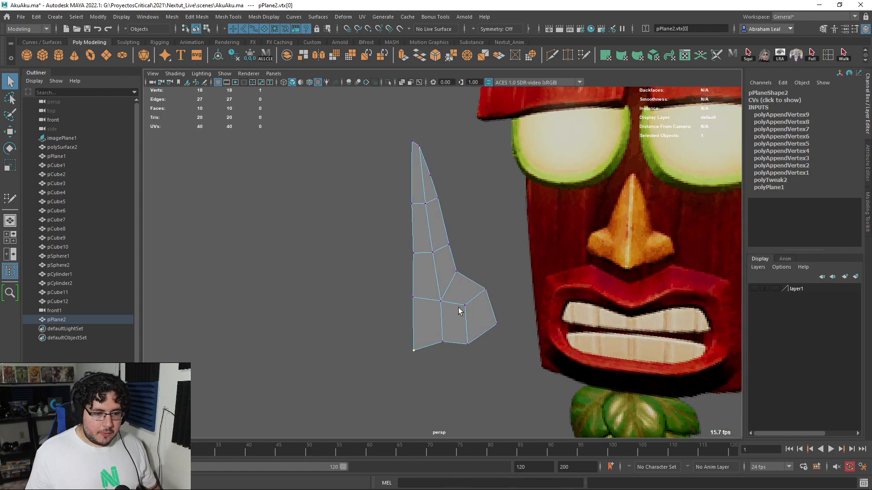
left_click_drag(628, 268, 338, 367, "alt")
key("w")
left_click_drag(394, 346, 358, 347, "alt")
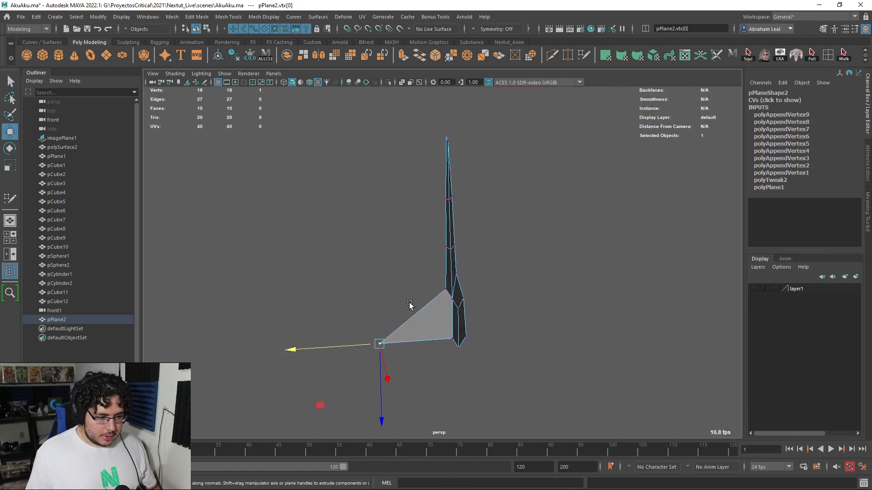
- Pull the three remaining centre-line vertices below the peak forward, tapering the nose's profile toward the top
left_click(449, 287)
left_click_drag(413, 294, 360, 298)
left_click(447, 245)
left_click_drag(420, 251, 379, 251)
left_click(448, 198)
left_click_drag(448, 198, 422, 199)
left_click_drag(418, 245, 458, 213, "alt")
left_click_drag(420, 158, 411, 258, "alt")
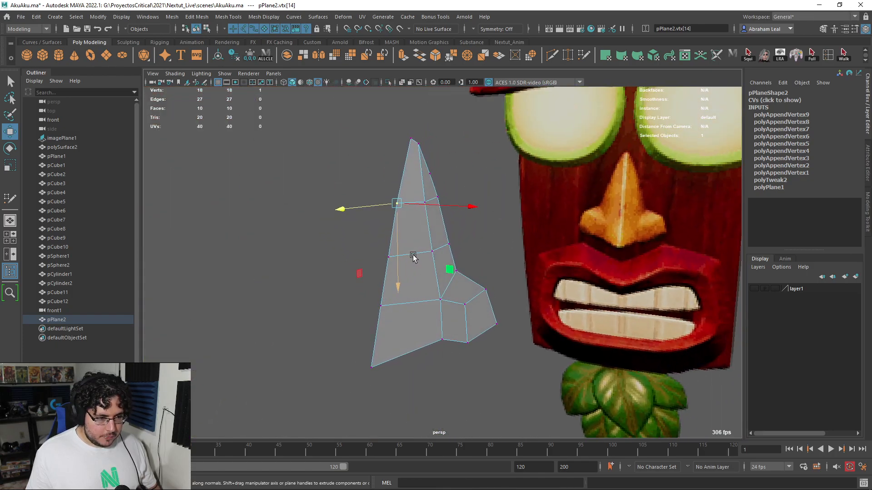
- Pull the inner vertical edges of the nose tip and nostril forward to give them volume
left_click_drag(454, 177, 443, 291, "alt")
right_click_drag(443, 230, 451, 187)
left_click(443, 286)
left_click_drag(439, 288, 399, 282, "alt")
left_click(471, 272)
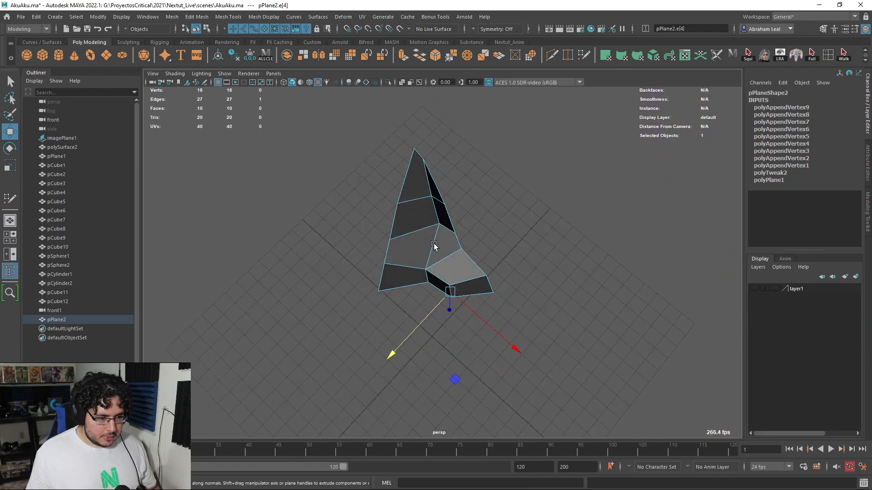
scroll(444, 222, "up", 3)
left_click(438, 193)
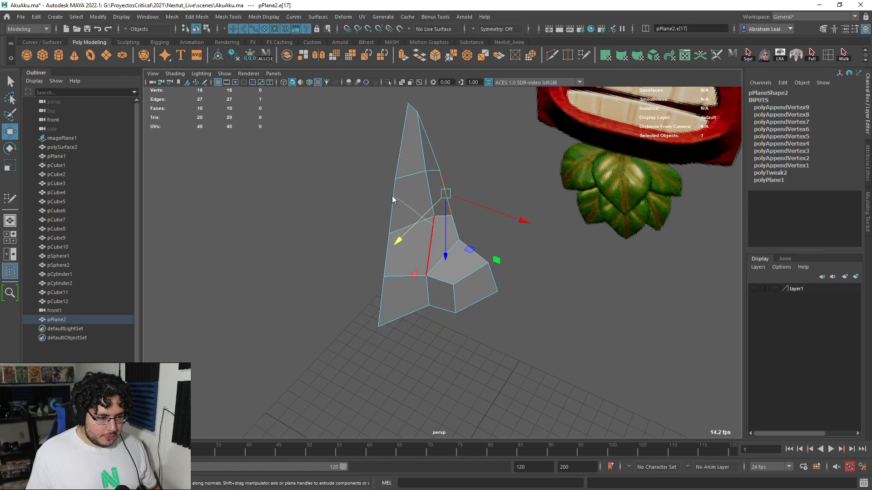
- Pull the inner bridge vertices forward to follow the nose's sloping profile
key("F9")
left_click(395, 180)
left_click(435, 216)
left_click_drag(435, 218, 349, 241, "alt")
left_click_drag(415, 232, 388, 241)
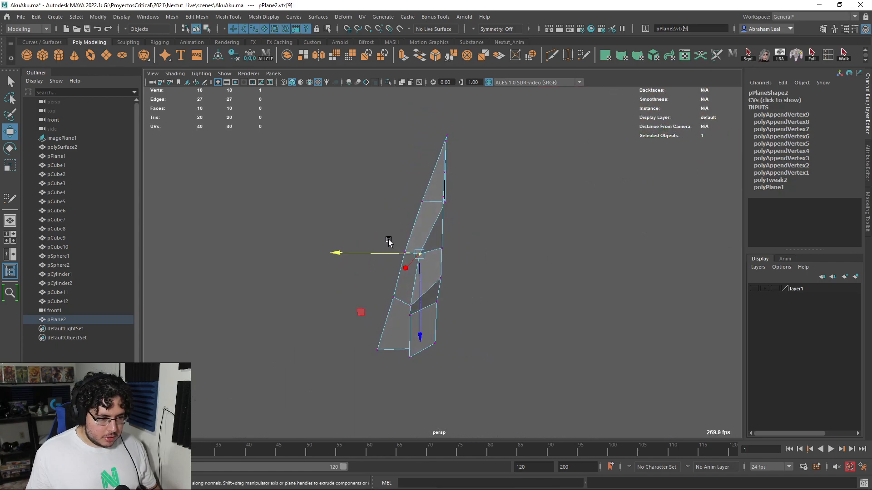
left_click_drag(418, 214, 474, 269, "alt")
left_click(446, 204)
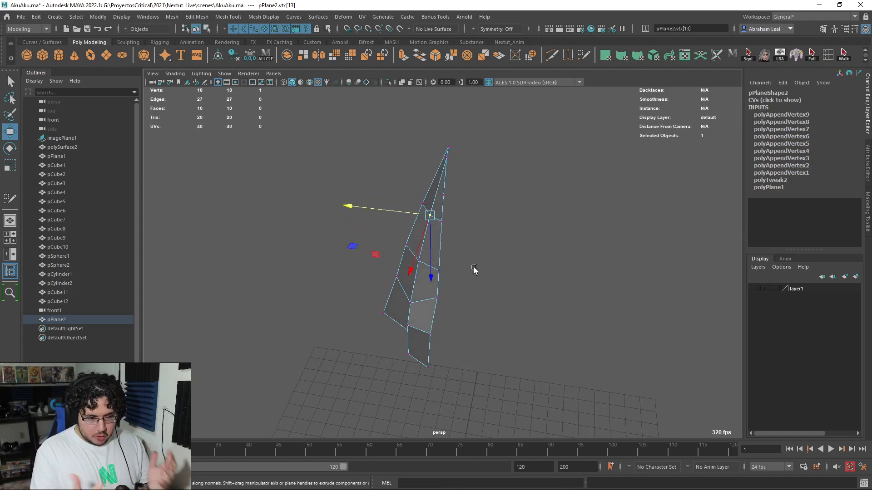
- Reposition further vertices of the half nose from several angles to refine its depth
left_click_drag(419, 294, 471, 220, "alt")
right_click(425, 233)
right_click_drag(422, 242, 424, 207)
left_click(425, 274)
left_click_drag(406, 265, 443, 259)
key("ctrl+a")
right_click(436, 232)
left_click(436, 256)
left_click(401, 289)
left_click_drag(400, 289, 462, 307, "alt")
left_click_drag(457, 263, 373, 242)
right_click_drag(373, 241, 398, 243, "alt")
left_click_drag(398, 243, 391, 200, "alt")
left_click(465, 356)
left_click_drag(465, 356, 431, 313, "alt")
right_click_drag(432, 313, 384, 250, "alt")
left_click_drag(384, 250, 389, 230, "alt")
- In the front view, select the nose's centre-line vertices and scale them into one straight vertical line
right_click_drag(382, 216, 383, 237)
scroll(383, 235, "down", 5)
scroll(386, 237, "up", 4)
key("space")
left_click_drag(387, 237, 388, 247)
scroll(386, 245, "down", 3)
right_click_drag(378, 231, 326, 199)
left_click_drag(322, 173, 380, 386)
key("r")
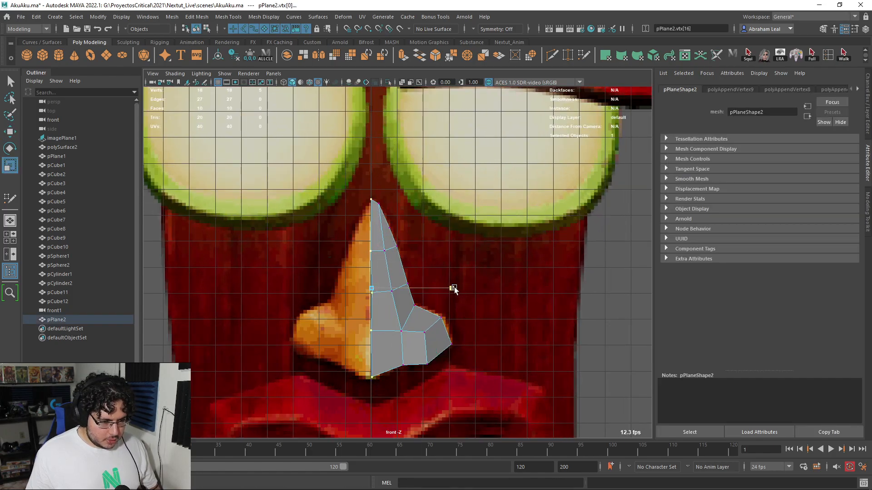
left_click_drag(353, 289, 352, 290)
scroll(386, 297, "up", 4)
left_click_drag(439, 302, 311, 307)
middle_click_drag(430, 300, 461, 274, "alt")
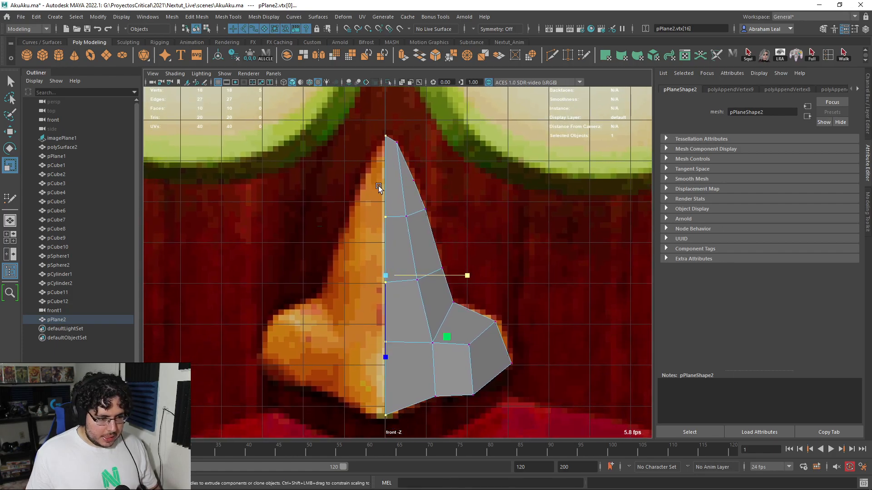
- Snap the selected centre-line vertices horizontally to the grid's centre line
key("w")
key("x")
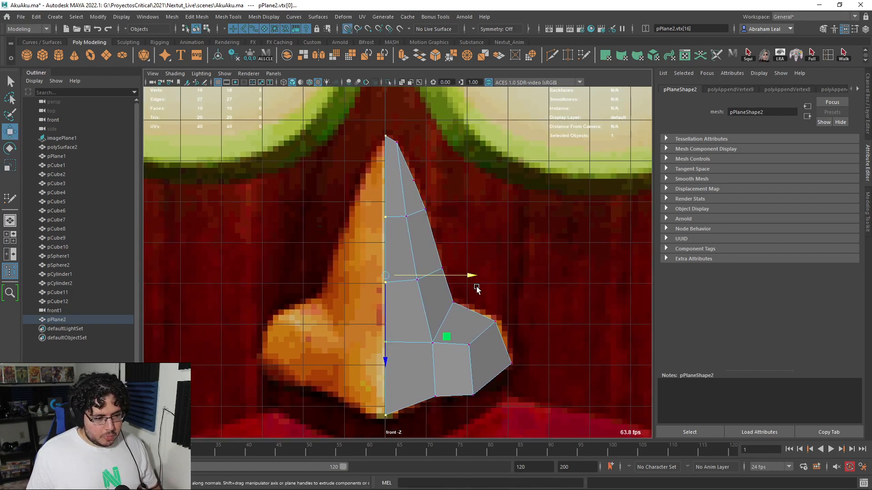
left_click_drag(388, 282, 388, 279)
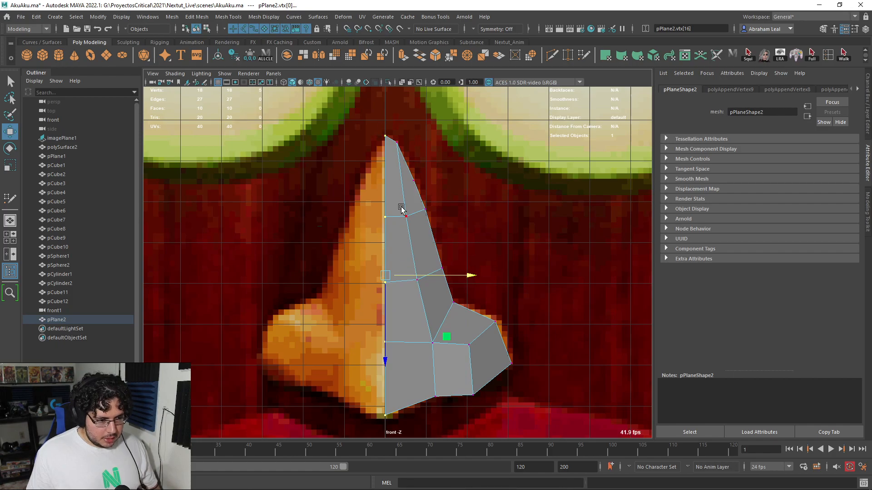
- Return to the perspective view and examine the half nose's shape and underside
right_click_drag(401, 208, 410, 201)
key("space")
key("space")
key("6")
left_click_drag(417, 236, 385, 267, "alt")
left_click(306, 238)
right_click_drag(385, 266, 406, 294, "alt")
left_click(406, 293)
left_click_drag(407, 296, 416, 231, "alt")
- Extrude the nostril's inner bottom edge backward to start the underside of the nose
right_click_drag(415, 230, 406, 190)
left_click(392, 285)
left_click(474, 316)
left_click_drag(473, 315, 471, 275, "alt")
left_click(398, 226)
left_click(384, 232)
left_click_drag(386, 241, 380, 275, "alt")
key("ctrl+e")
key("w")
left_click_drag(288, 220, 362, 242)
- Extrude the nose tip's bottom edge backward to form its underside face
left_click_drag(361, 242, 262, 348, "alt")
left_click_drag(376, 335, 437, 273, "alt")
left_click(434, 272)
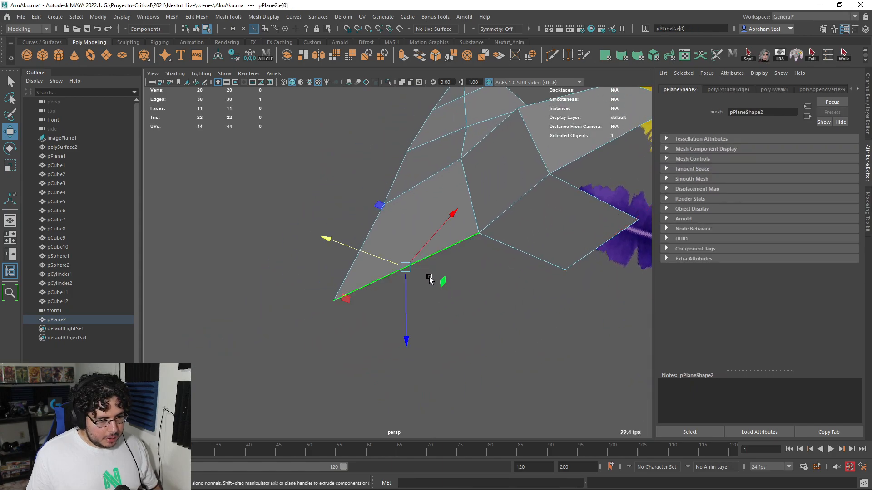
key("ctrl+e")
key("w")
left_click_drag(336, 243, 404, 231)
- Merge the adjoining corners of the two underside faces, and snap and merge the nostril face's free corner onto the nostril's outer bottom corner
right_click_drag(404, 231, 364, 242)
right_click_drag(400, 258, 361, 232)
left_click_drag(438, 259, 472, 289)
key("ctrl+z")
middle_click_drag(510, 254, 449, 341, "alt")
left_click_drag(449, 341, 520, 212, "alt")
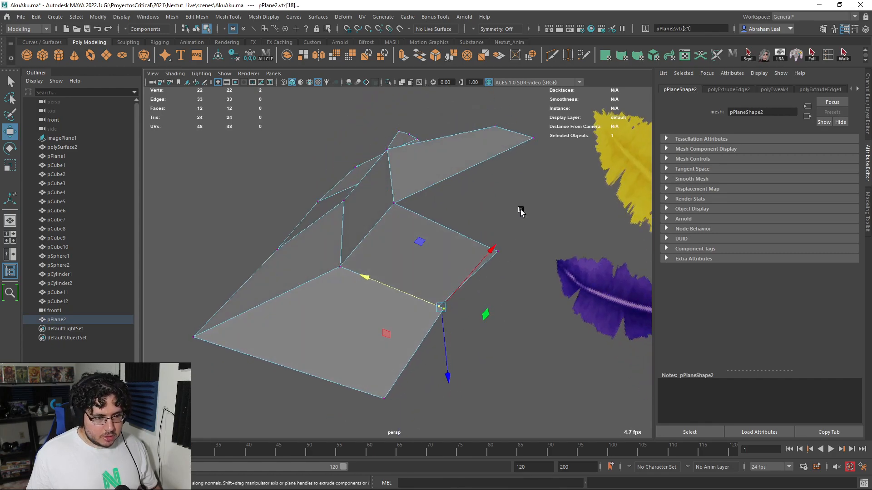
left_click(467, 55)
left_click_drag(544, 256, 375, 268, "alt")
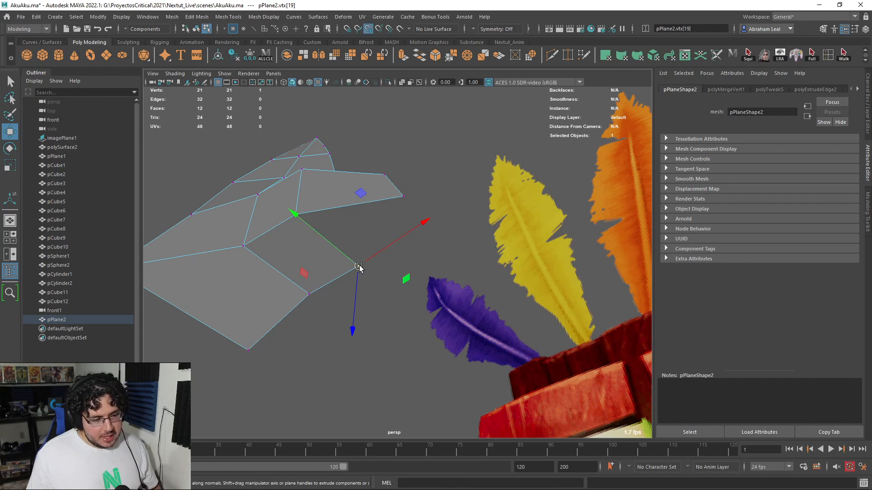
left_click_drag(357, 269, 411, 240)
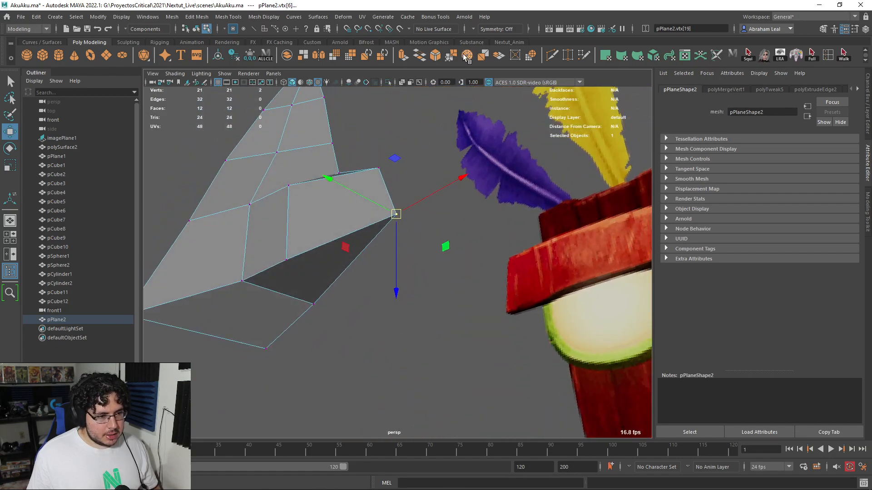
- Bridge the nostril's upper border edge to the rear edge of its underside face
left_click_drag(417, 164, 334, 179, "alt")
right_click_drag(335, 182, 362, 161)
left_click(362, 161)
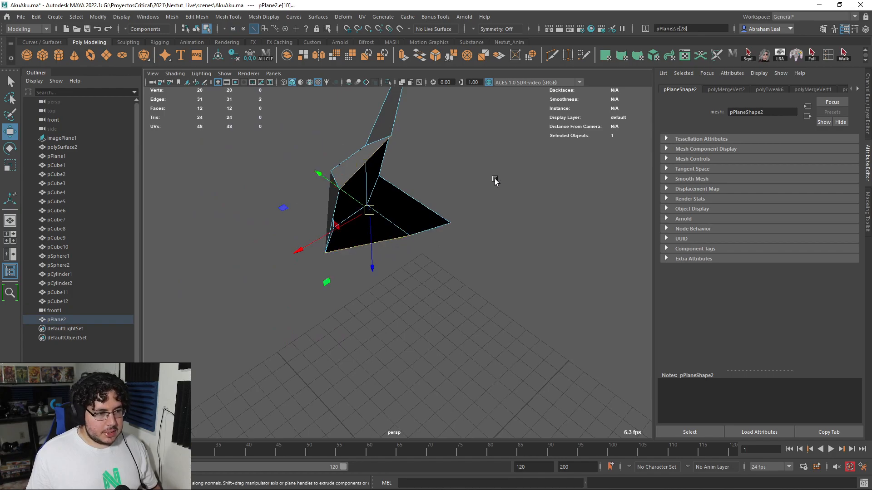
left_click(419, 58)
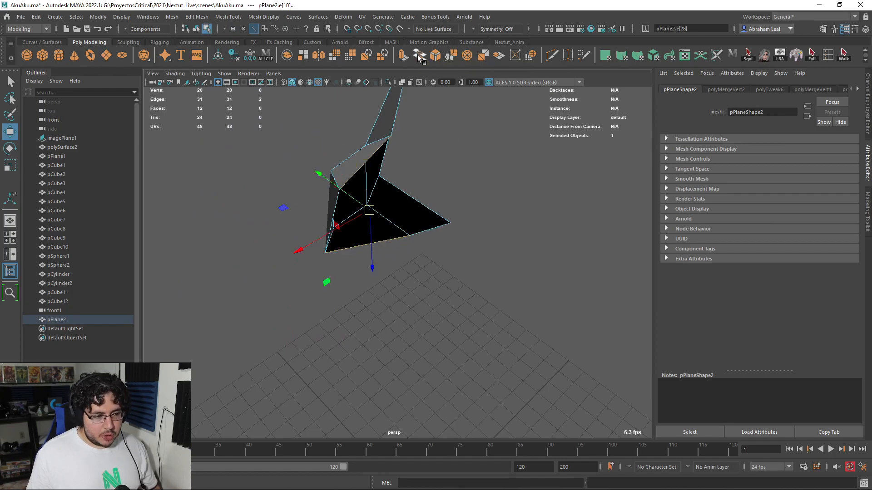
- Extrude the four rear border edges along the nose's side, flatten them and move them to the centre line to form the back faces
left_click_drag(451, 221, 371, 280, "alt")
left_click(368, 337)
middle_click_drag(395, 198, 424, 298, "alt")
left_click_drag(425, 298, 393, 251, "alt")
left_click(409, 253, "shift")
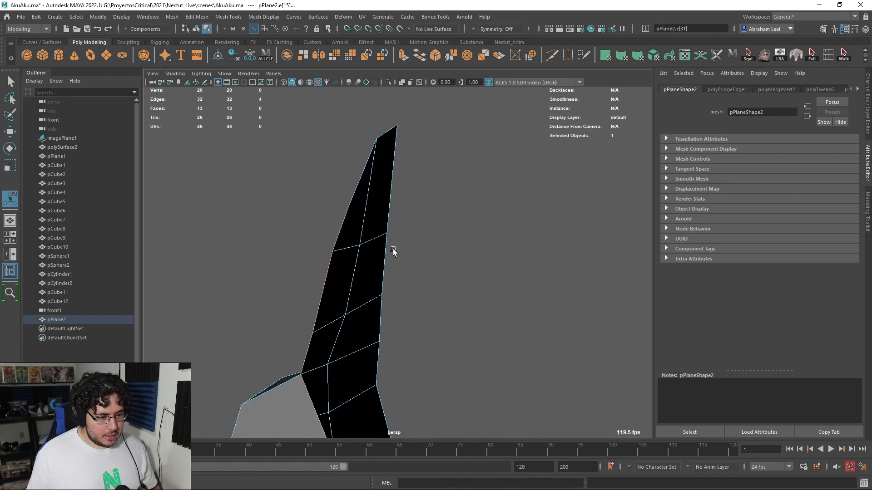
key("ctrl+e")
scroll(394, 254, "down", 3)
middle_click_drag(405, 292, 415, 254, "alt")
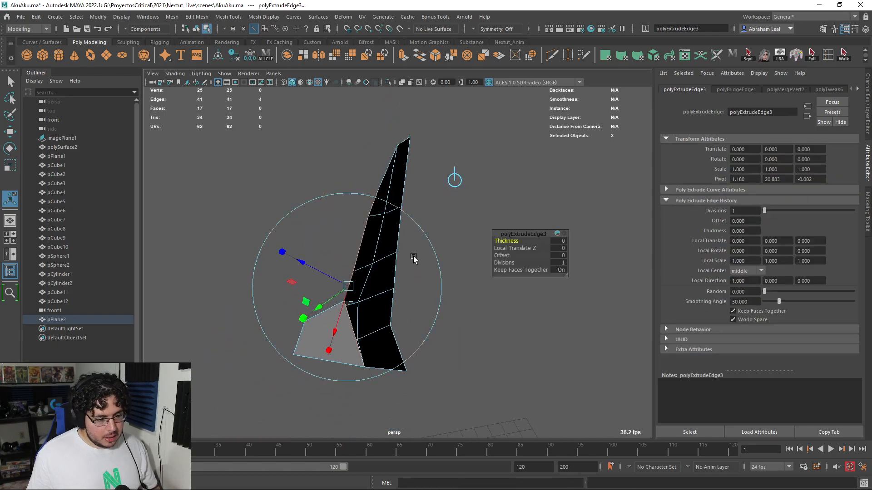
key("w")
left_click_drag(284, 296, 342, 291)
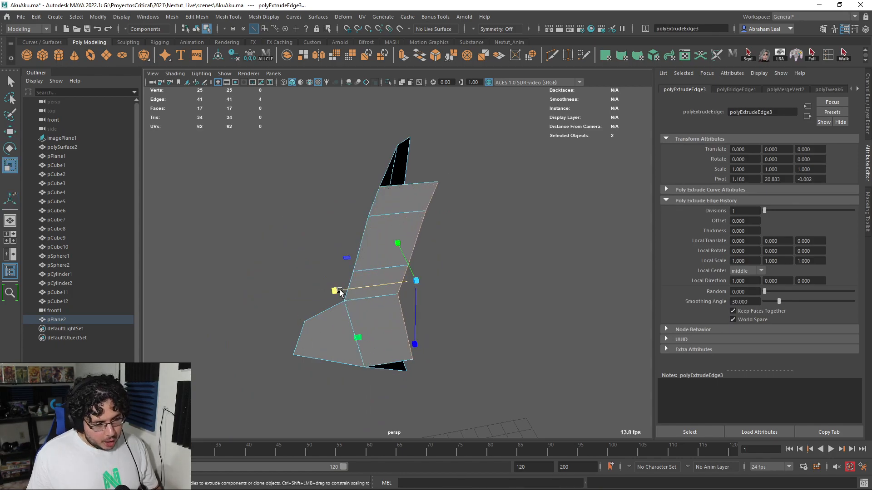
left_click_drag(441, 284, 402, 298, "alt")
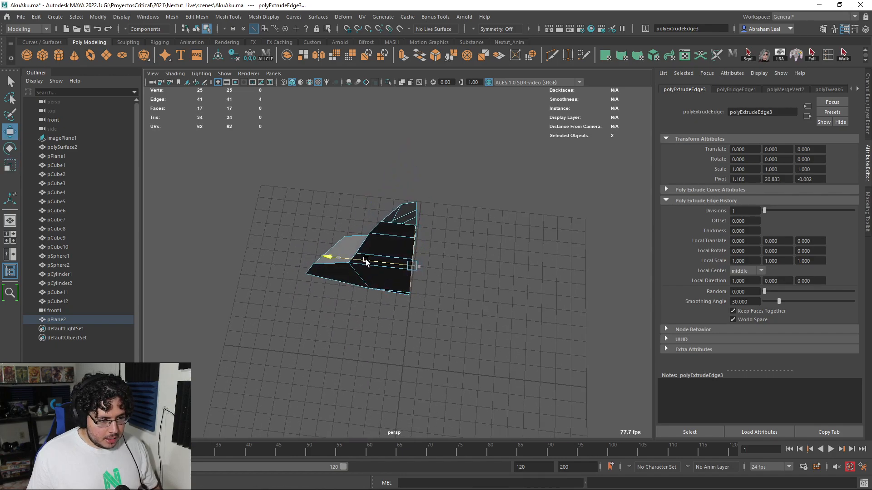
left_click_drag(367, 262, 410, 345, "alt")
left_click(411, 334)
- Bridge the nose's short top edge to the top edge of the new back strip
middle_click_drag(410, 332, 472, 259, "alt")
left_click_drag(473, 260, 429, 242, "alt")
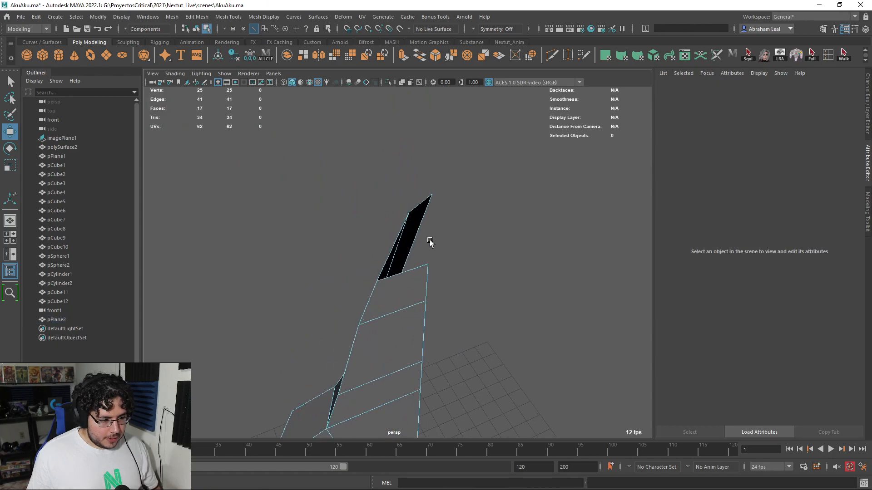
left_click(421, 206)
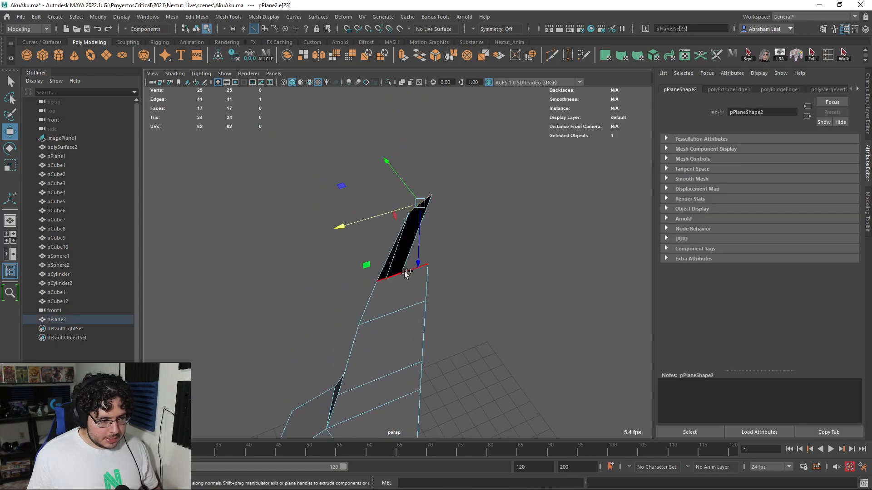
left_click(420, 57)
left_click_drag(463, 273, 407, 292, "alt")
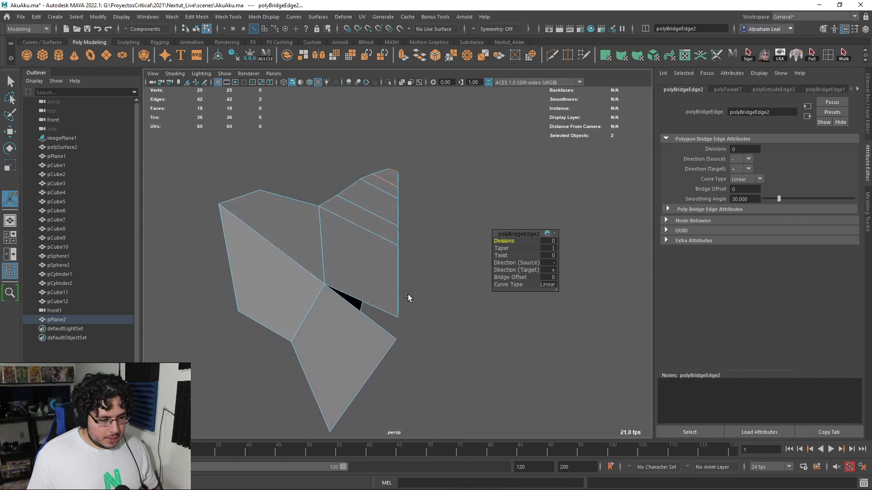
- Snap the back strip's bottom centre vertex onto the underside face's rear corner and merge the two vertices
right_click_drag(367, 253, 358, 233)
left_click(399, 317)
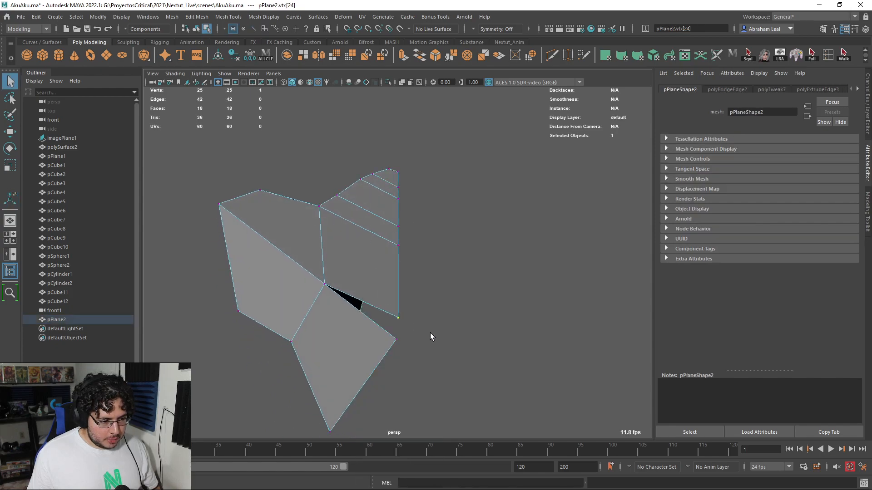
left_click_drag(430, 333, 434, 292, "alt")
key("w")
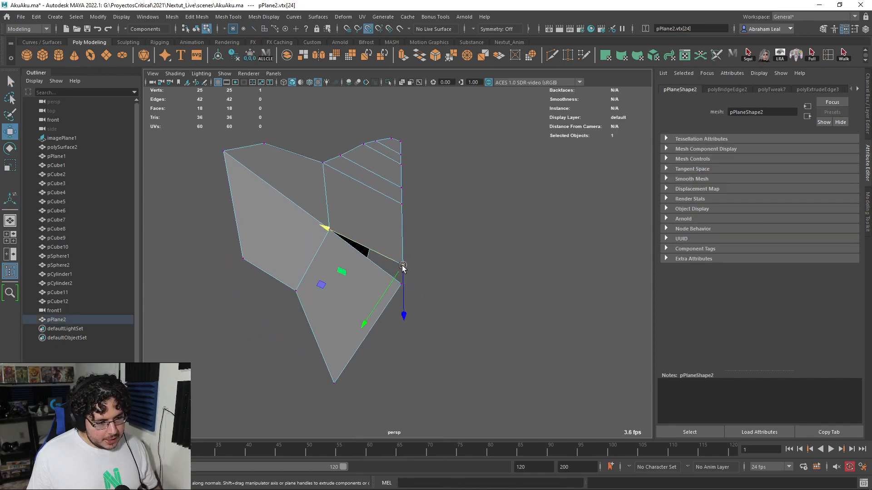
left_click_drag(402, 268, 419, 277)
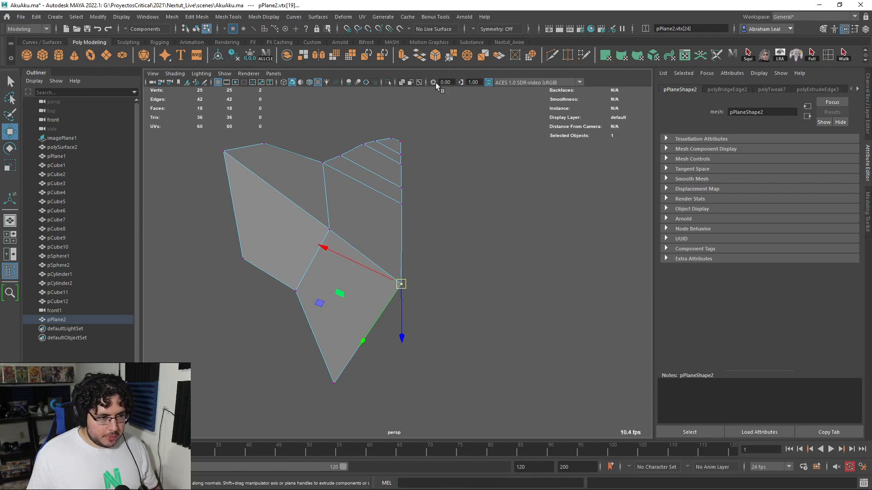
left_click(467, 56)
- In the front view, flatten all centre-line vertices of the half nose horizontally and snap them to the central grid line
scroll(430, 195, "down", 3)
left_click_drag(430, 194, 540, 236, "alt")
left_click_drag(438, 238, 346, 235, "alt")
left_click_drag(410, 214, 387, 281, "alt")
key("space")
scroll(387, 282, "up", 3)
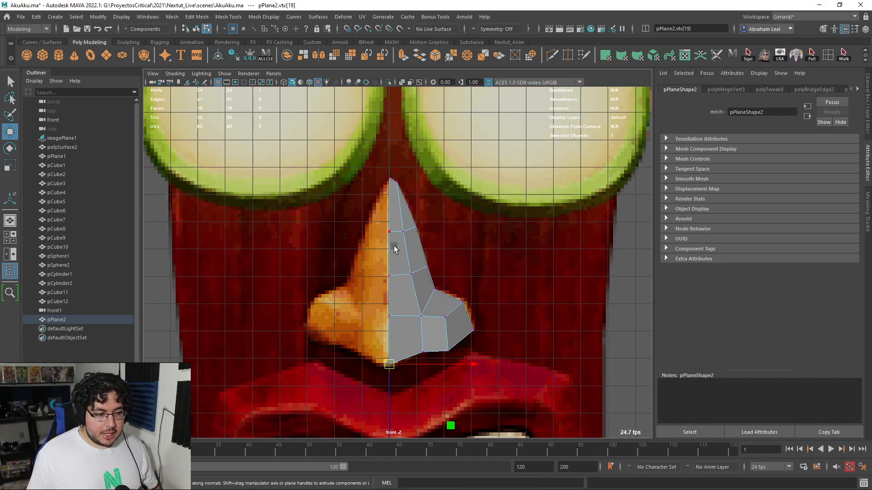
key("4")
scroll(371, 152, "up", 1)
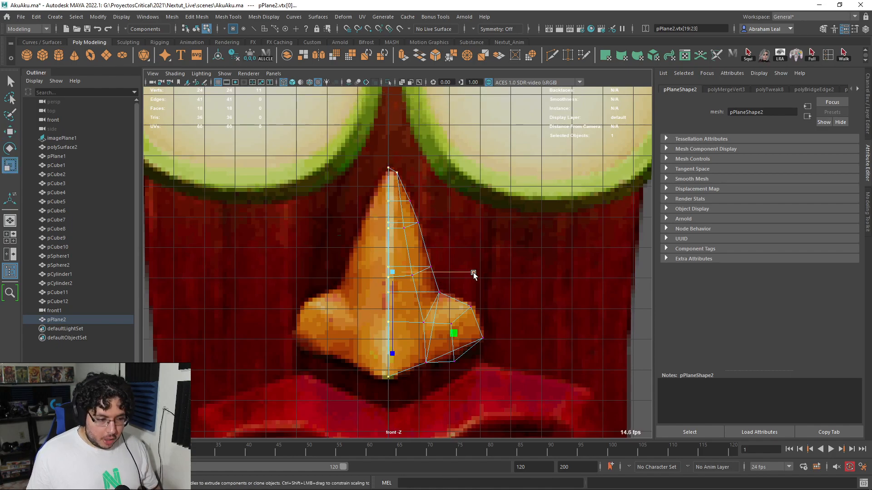
left_click_drag(474, 272, 403, 275)
scroll(396, 267, "up", 1)
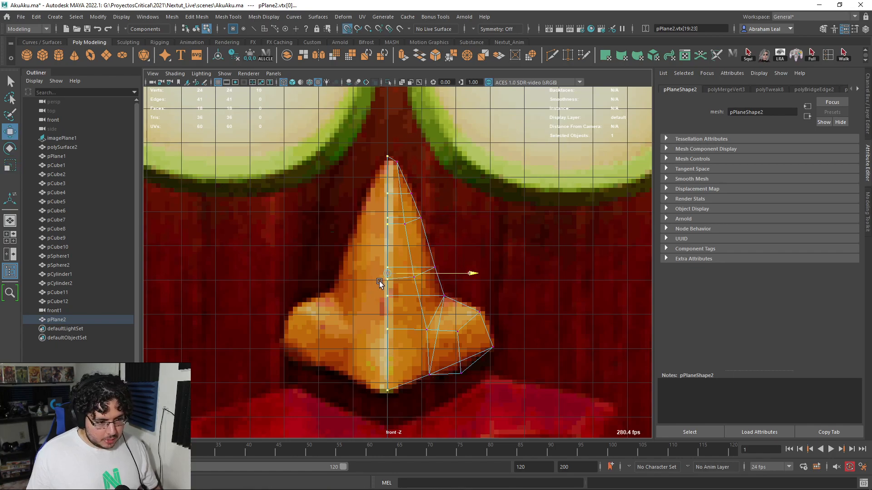
- Mirror the half nose across world X in the negative direction, combined with the original, merging border vertices with a 0.001 threshold
right_click_drag(399, 190, 416, 180)
key("space")
mouse_move(403, 204)
left_mouse_down()
mouse_move(403, 193)
mouse_move(389, 244)
mouse_move(404, 258)
mouse_move(431, 213)
left_mouse_up()
key("6")
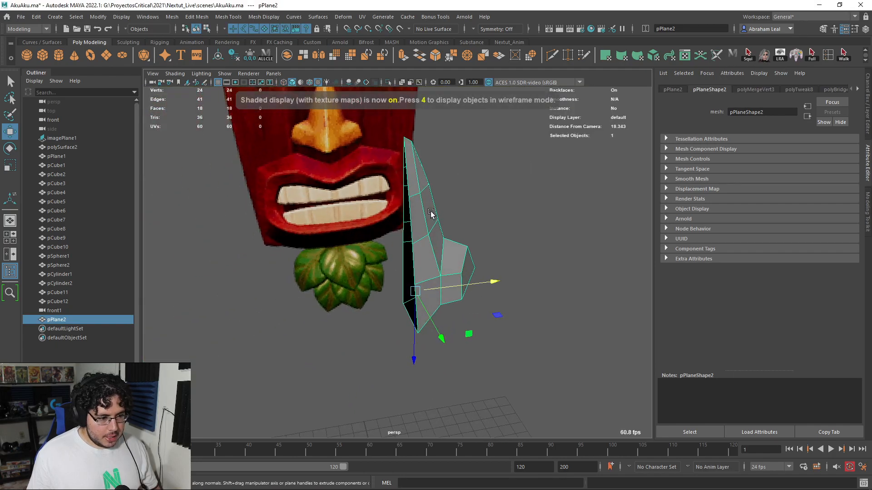
right_click(431, 213, "shift")
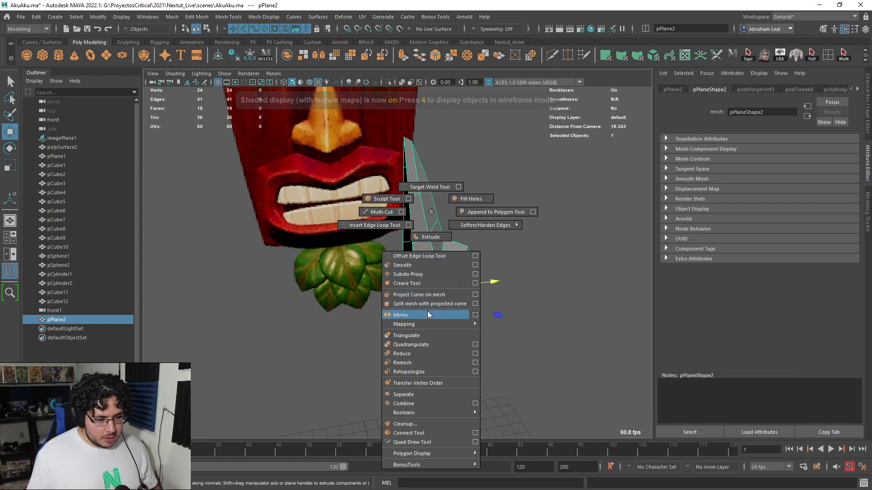
left_click(475, 315)
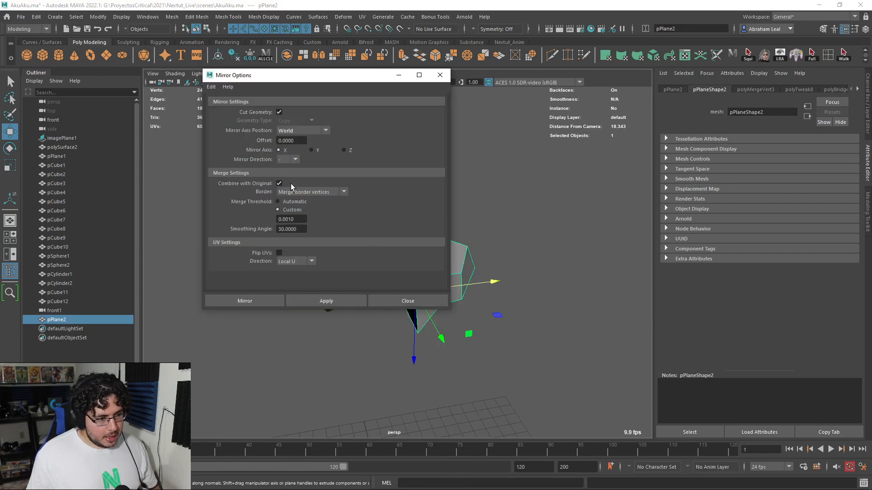
left_click(315, 130)
left_click(290, 159)
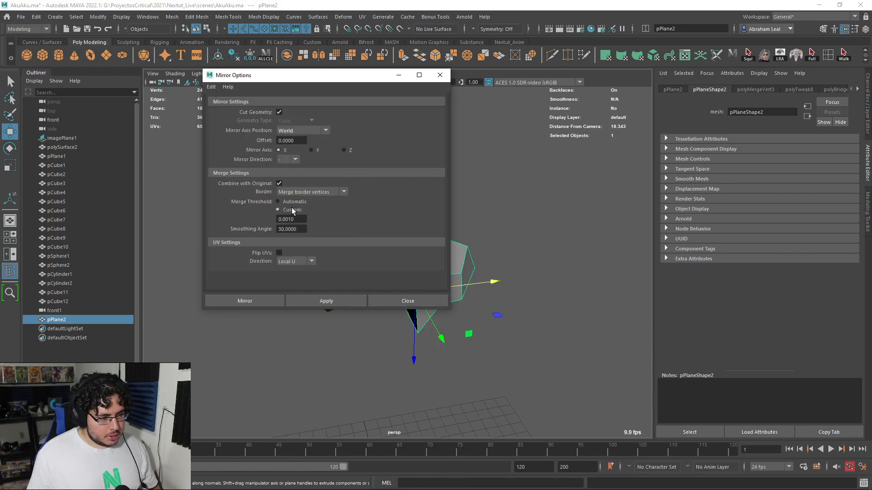
left_click(326, 301)
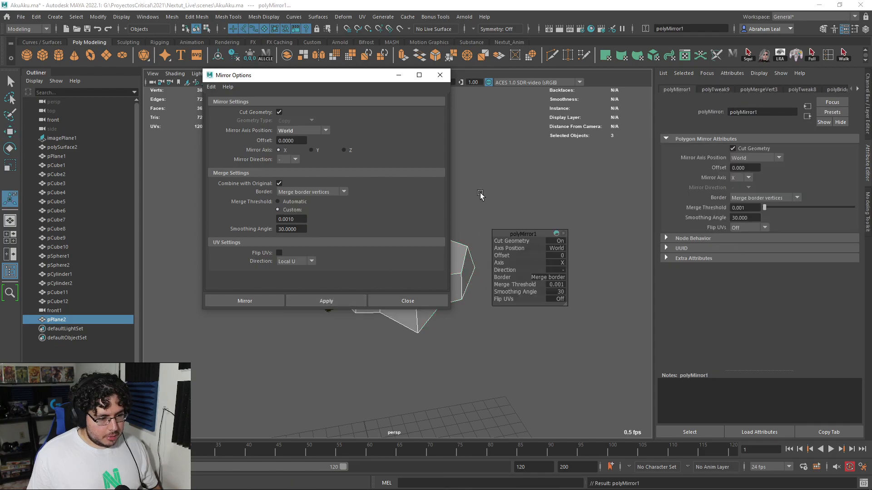
scroll(499, 195, "up", 5)
left_click(401, 79)
left_click_drag(465, 179, 344, 193, "alt")
left_click_drag(398, 236, 331, 278, "alt")
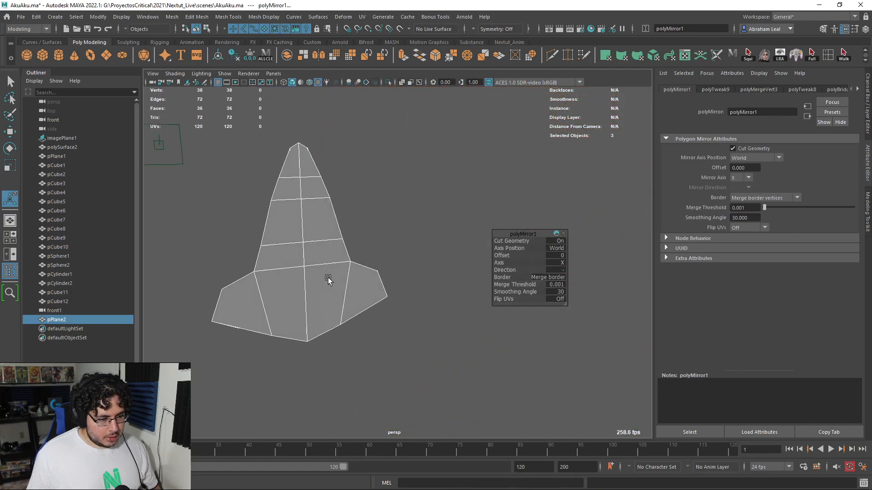
- Lower the outer bottom vertices of both nostrils and pull the centre ridge vertex above the nose tip forward
middle_click_drag(331, 278, 381, 250, "alt")
left_click_drag(381, 249, 391, 220, "alt")
right_click_drag(391, 220, 348, 219)
left_click(363, 228)
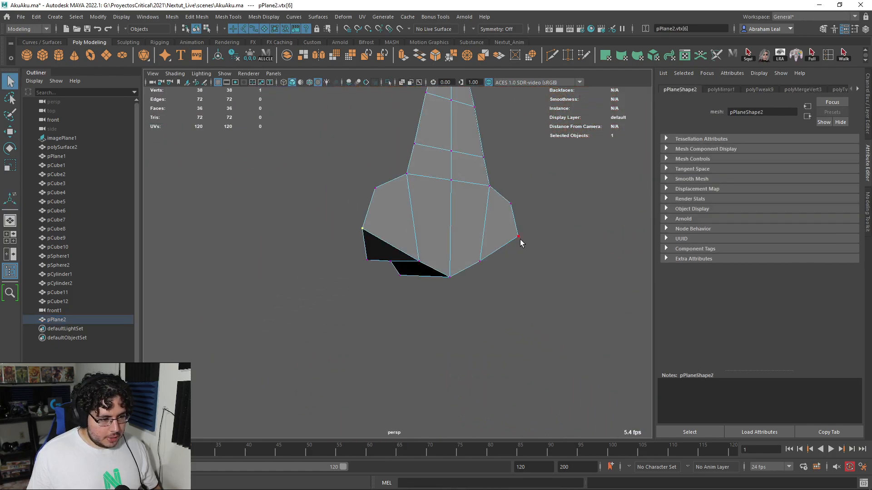
left_click_drag(528, 244, 511, 219, "alt")
key("w")
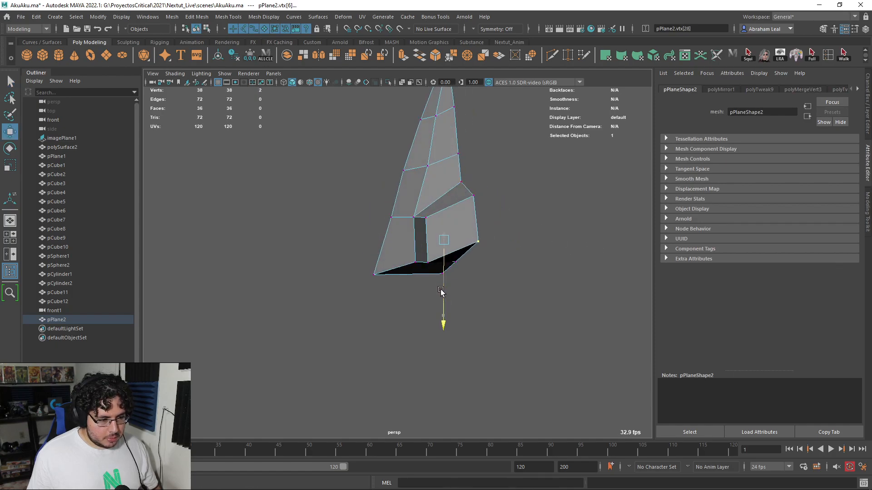
left_click_drag(436, 306, 362, 211, "alt")
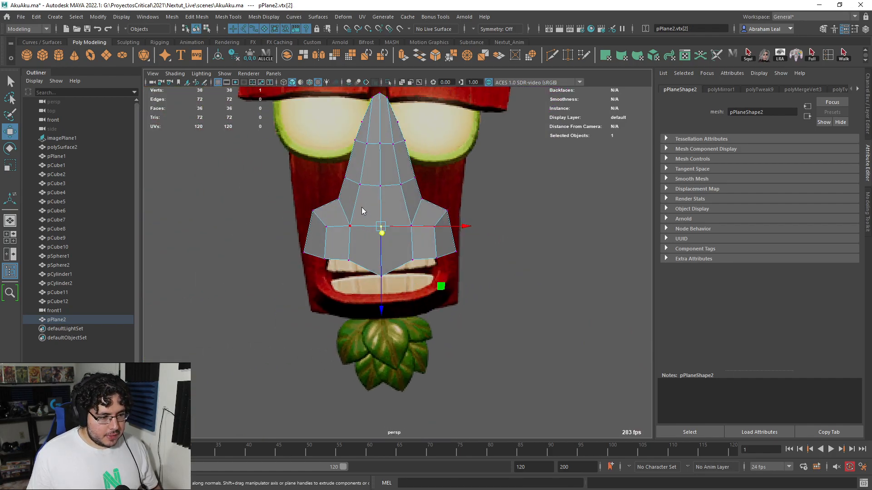
left_click(494, 202)
- Examine the mirrored nose in smooth preview from several angles
scroll(494, 202, "down", 3)
left_click_drag(494, 202, 459, 253, "alt")
left_click(490, 244)
scroll(490, 244, "up", 3)
left_click(387, 239)
key("3")
scroll(459, 253, "up", 3)
middle_click_drag(459, 253, 461, 286, "alt")
left_click_drag(462, 285, 472, 159, "alt")
- Insert support edge loops along the nose's rear outline and bottom border with Multi-Cut
left_click(547, 57)
left_click_drag(503, 227, 516, 195, "alt")
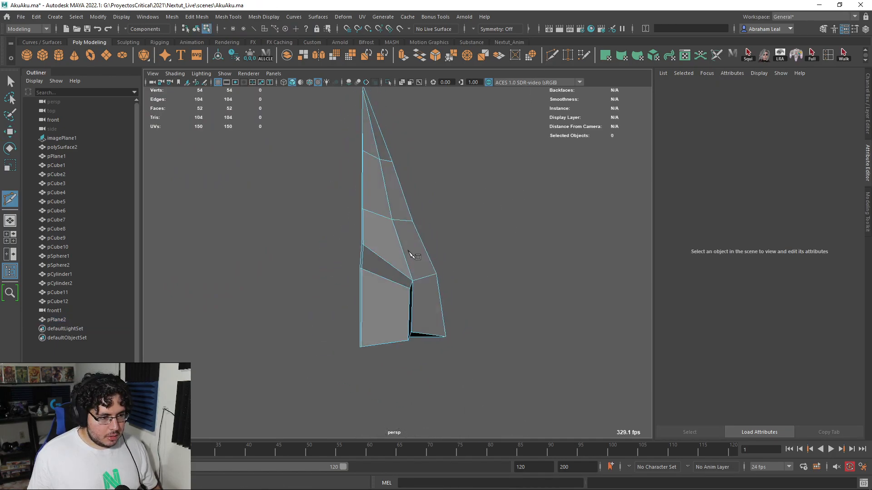
left_click_drag(416, 251, 363, 231, "alt")
left_click_drag(344, 267, 334, 245, "alt")
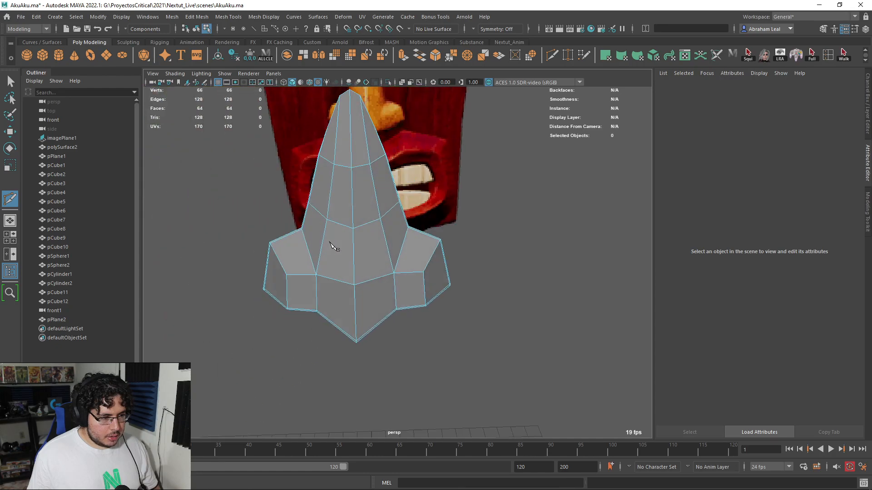
right_click_drag(335, 245, 385, 239, "alt")
left_click_drag(385, 240, 392, 255, "alt")
- Insert a support edge loop beside the nose's centre ridge and check it in smooth preview
left_click(392, 257)
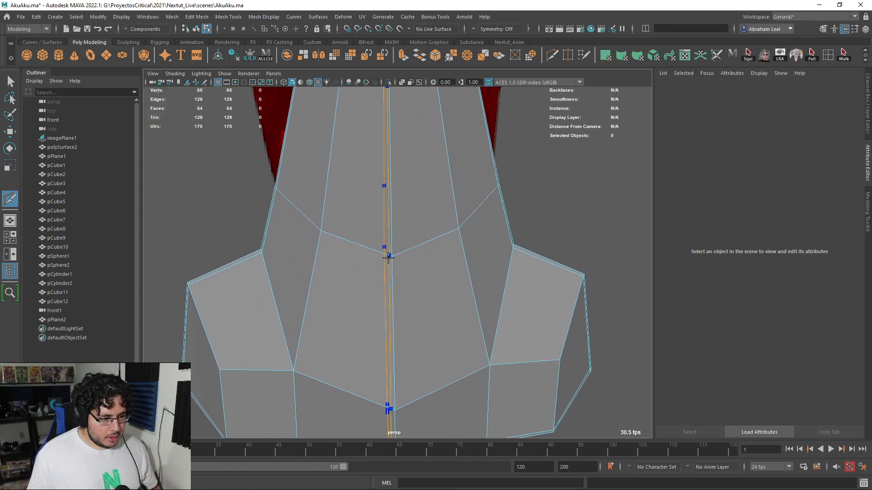
right_click_drag(422, 284, 383, 294, "alt")
key("3")
left_click_drag(391, 314, 405, 292, "alt")
key("1")
- Insert further support edge loops in the nose with Multi-Cut, comparing the cage with the smooth preview
right_click_drag(395, 303, 443, 295, "alt")
left_click(455, 288)
left_click_drag(388, 289, 468, 303, "alt")
left_click(475, 285, "ctrl")
left_click_drag(408, 302, 371, 303, "alt")
key("3")
key("1")
left_click(365, 273, "ctrl")
key("3")
left_click_drag(434, 291, 475, 267, "alt")
- Return to object mode and examine the whole nose with and without smooth preview against the reference image
key("F8")
left_click(521, 219)
scroll(522, 219, "down", 8)
left_click_drag(522, 218, 413, 292, "alt")
scroll(352, 263, "up", 4)
left_click(466, 283)
middle_click_drag(413, 292, 427, 317, "alt")
scroll(442, 317, "up", 4)
key("1")
left_click_drag(443, 317, 509, 274, "alt")
scroll(460, 287, "up", 5)
key("3")
scroll(425, 320, "down", 7)
left_click(509, 274)
- Assign a new Lambert material to the nose and sample its orange colour from the nose in the reference image
left_click(436, 283)
right_click(437, 286)
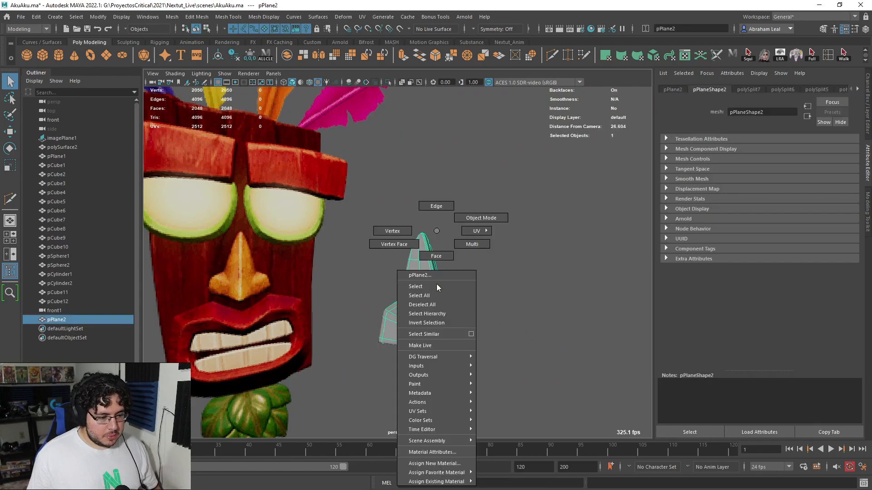
left_click(443, 467)
left_click(363, 233)
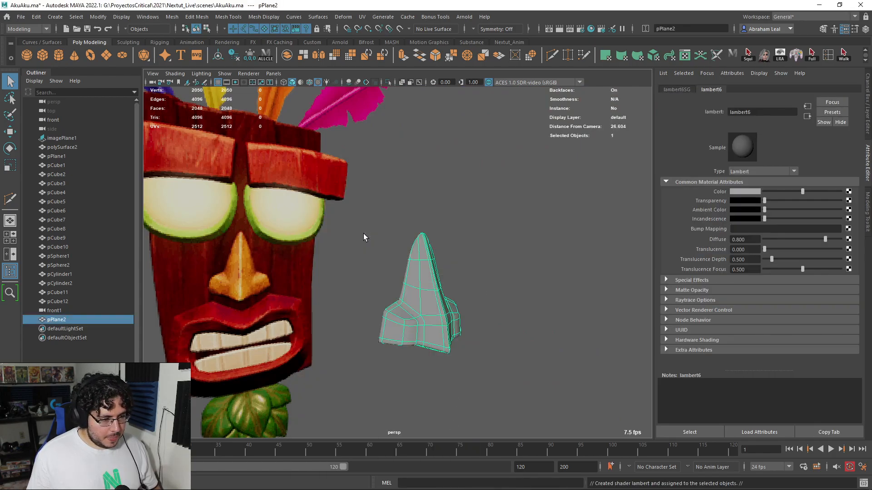
left_click(740, 190)
left_click(704, 186)
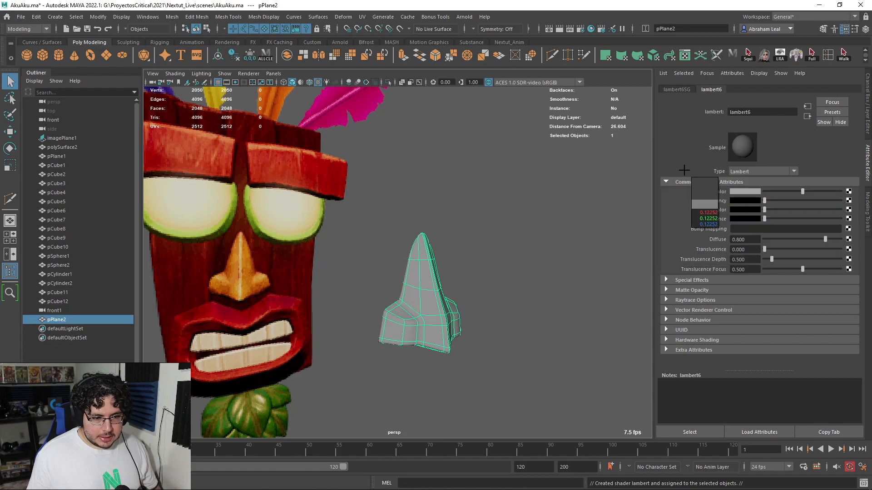
left_click(237, 265)
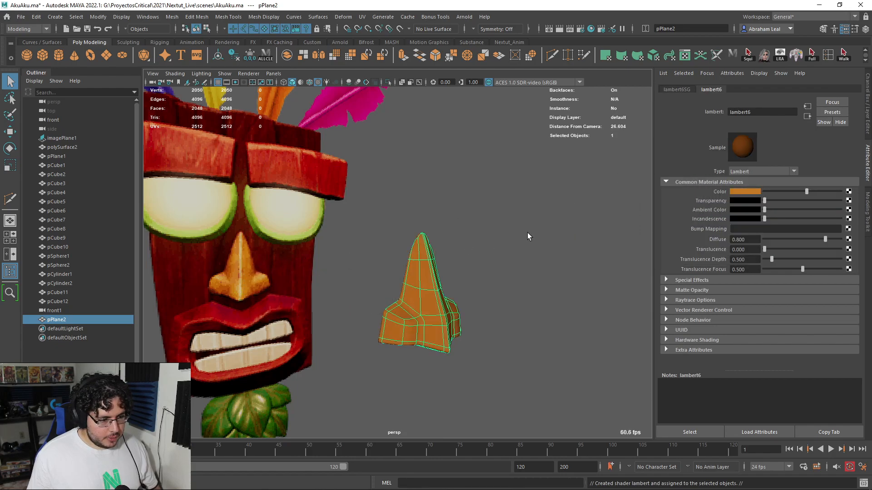
left_click(448, 265)
- Turn on the visibility of layer1 to bring back the other mask parts
scroll(537, 289, "down", 3)
key("ctrl+a")
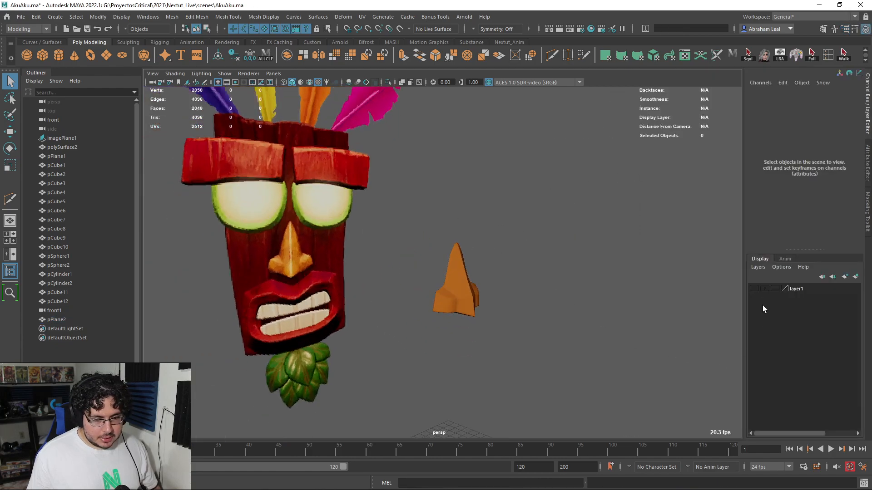
left_click(754, 289)
scroll(545, 302, "up", 5)
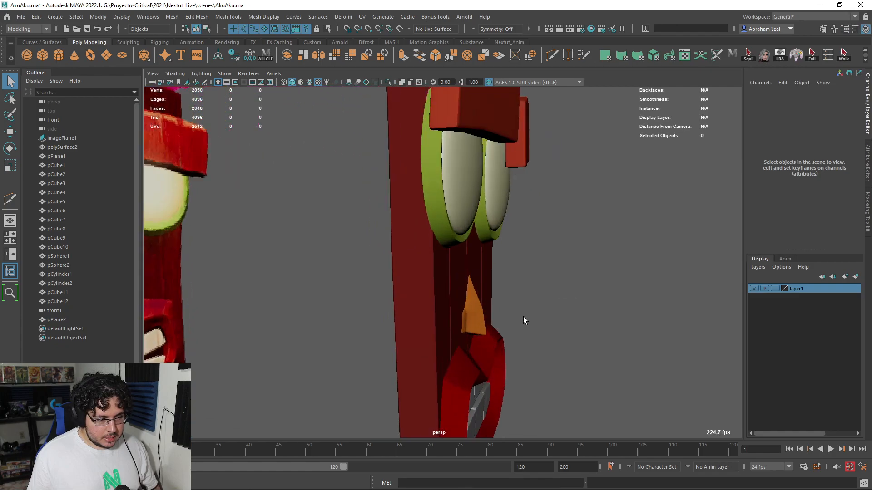
- Move the nose back against the front of the mask's face
left_click(473, 313)
key("w")
left_click_drag(537, 328, 478, 333)
scroll(569, 336, "down", 10)
left_click(614, 326)
- Scale the nose along its depth to fit its protrusion from the face
scroll(436, 309, "up", 5)
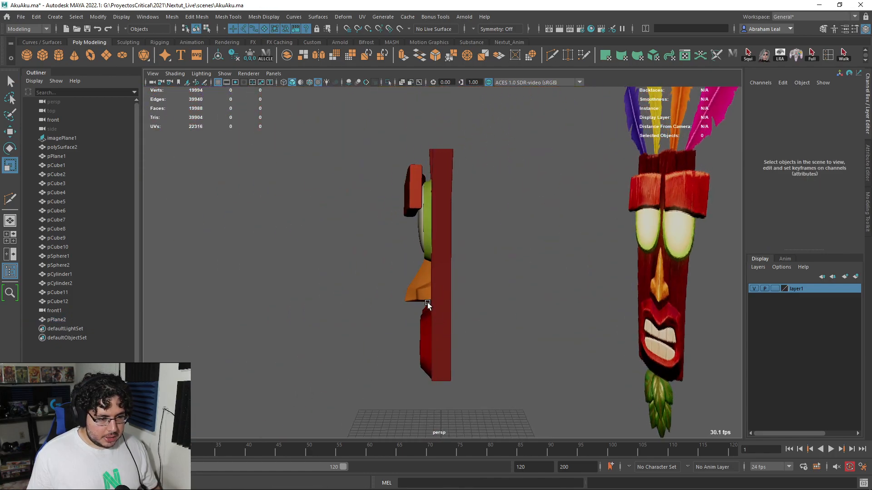
left_click(415, 293)
scroll(409, 297, "up", 2)
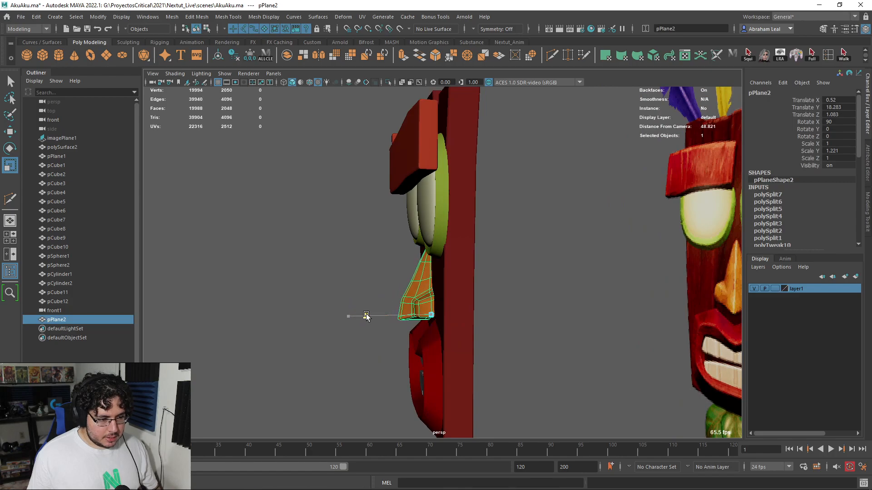
left_click(348, 298)
- Compare the assembled mask with the reference image from an angled front view
scroll(359, 294, "down", 8)
left_click_drag(370, 290, 345, 303, "alt")
left_click_drag(359, 302, 397, 306, "alt")
right_click_drag(397, 306, 430, 316, "alt")
middle_click_drag(430, 315, 520, 343, "alt")
right_click_drag(520, 342, 505, 320, "alt")
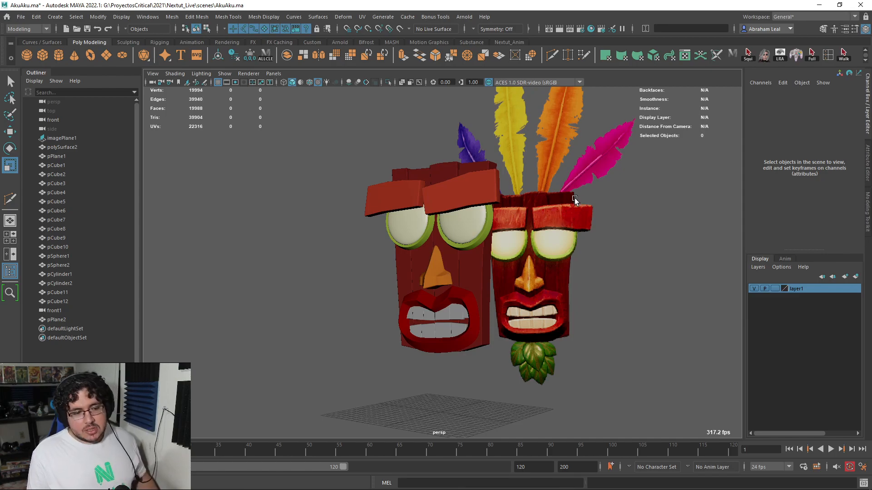
left_click(546, 260)
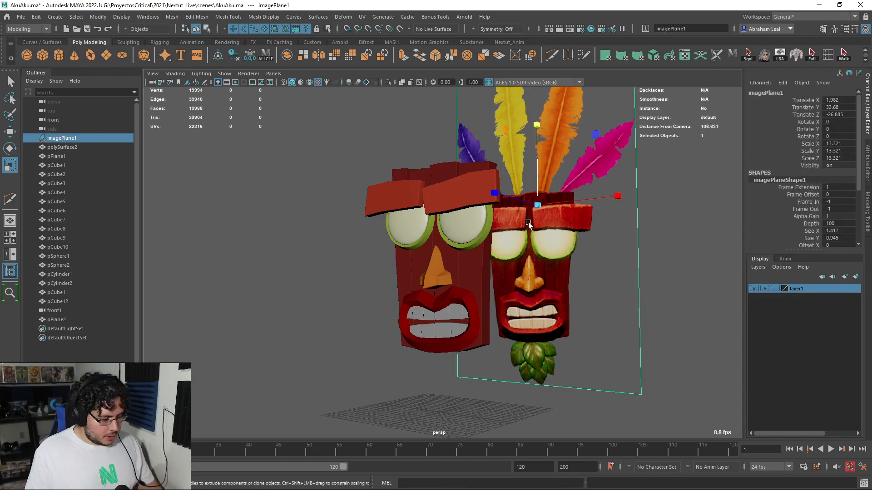
- Switch to the web browser, look through the Aku Aku image results for further references and return to Maya
key("alt+Tab")
key("Tab")
scroll(83, 178, "up", 2)
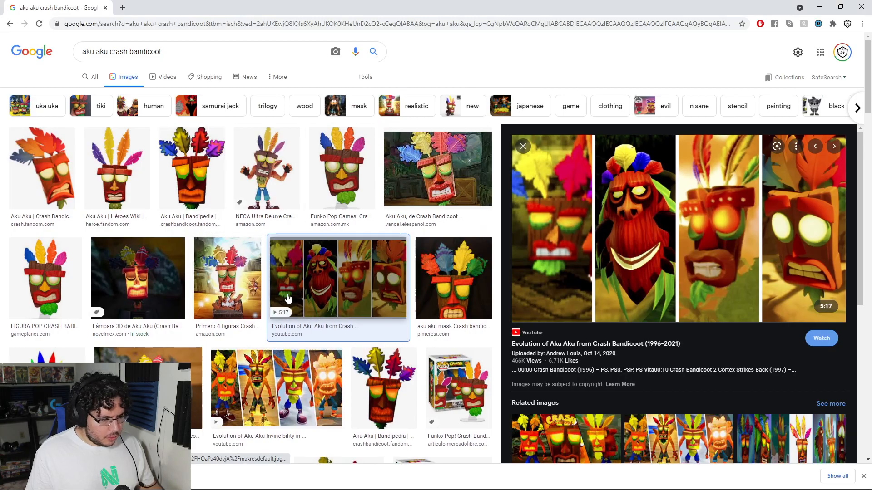
scroll(223, 224, "down", 2)
scroll(223, 224, "down", 2)
scroll(220, 224, "up", 4)
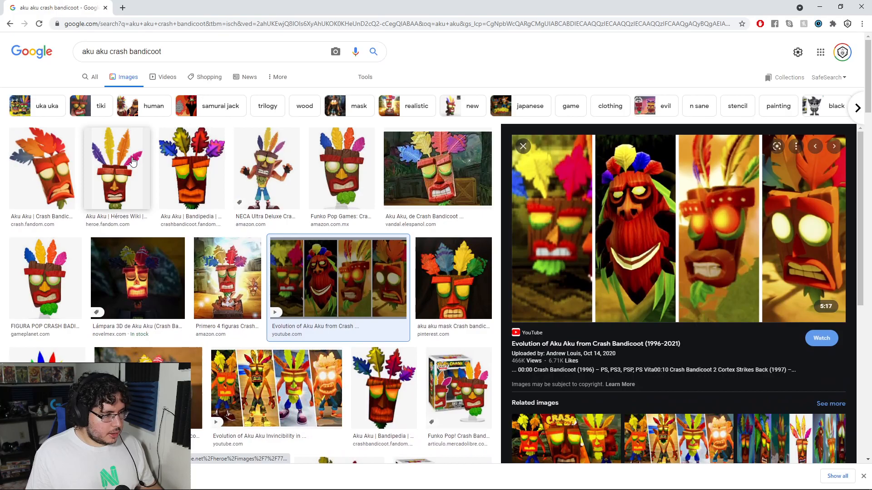
left_click(133, 161)
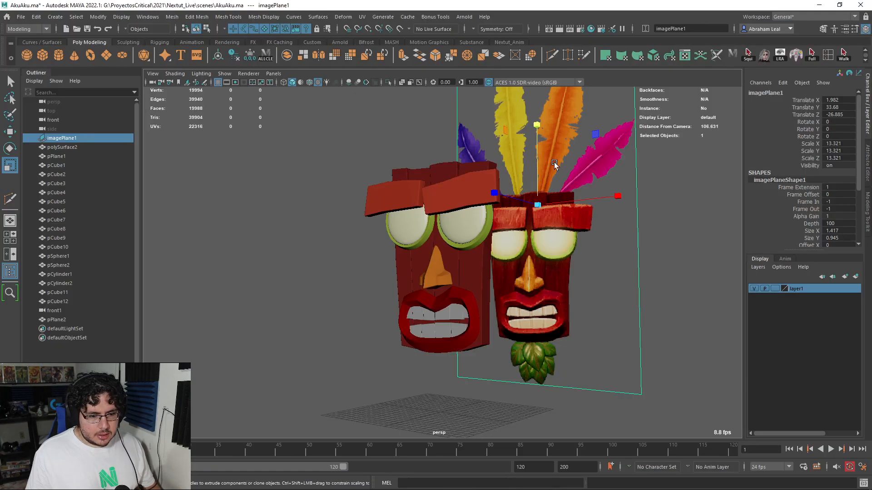
key("alt+Tab")
key("alt+Tab")
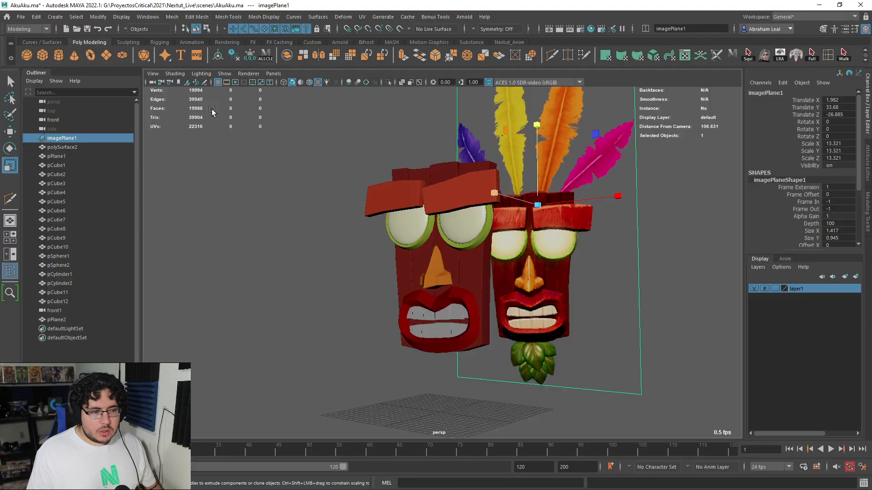